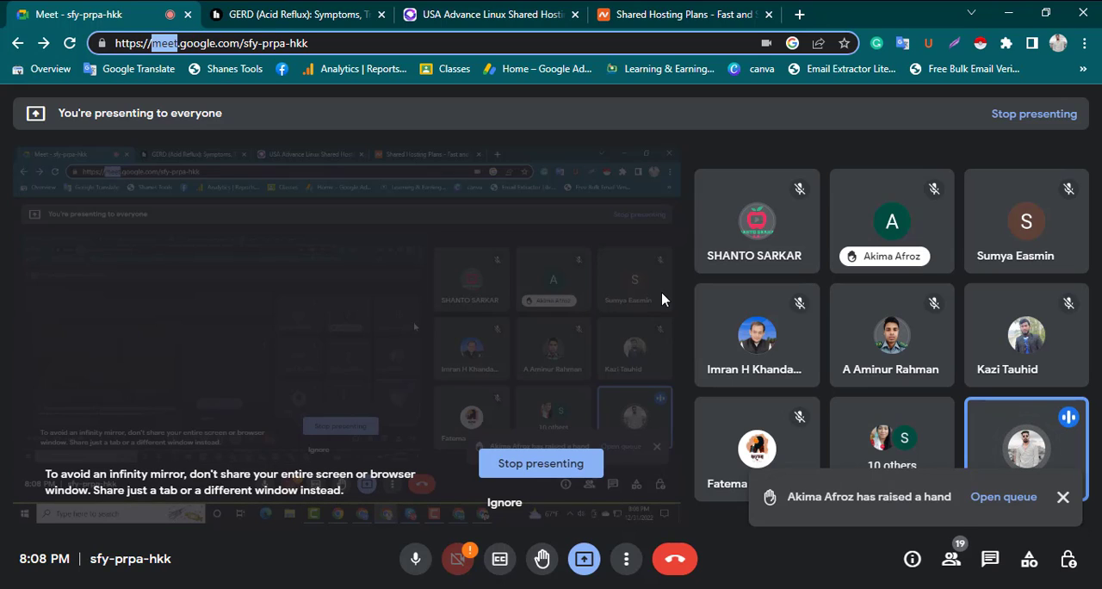
Step: Switch to AdCombo and filter its offers by country Germany and vertical Health & Beauty
key(alt+Tab)
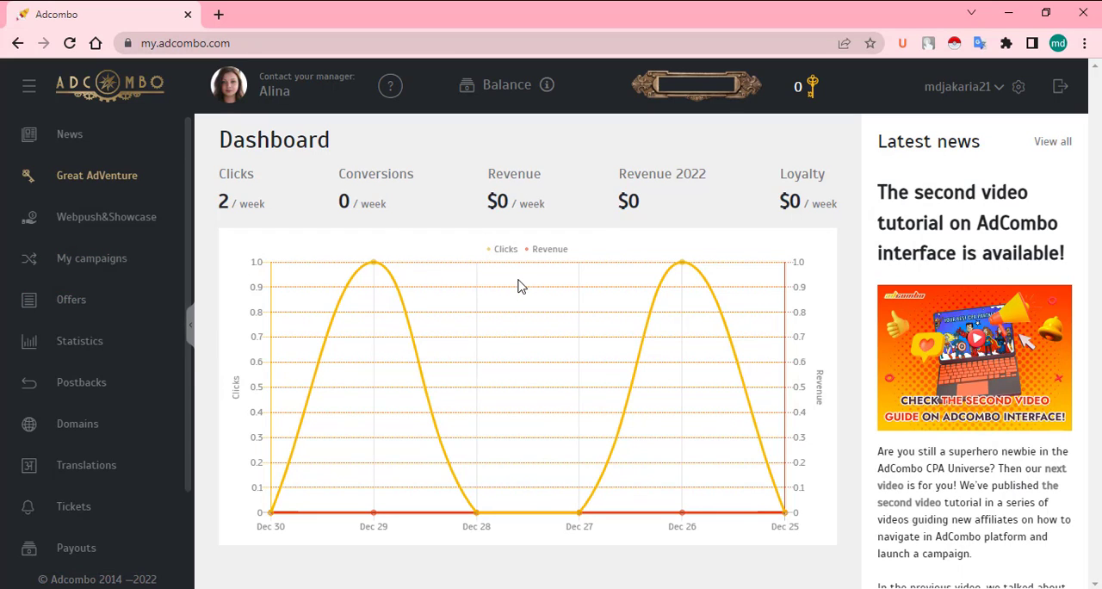
click(99, 306)
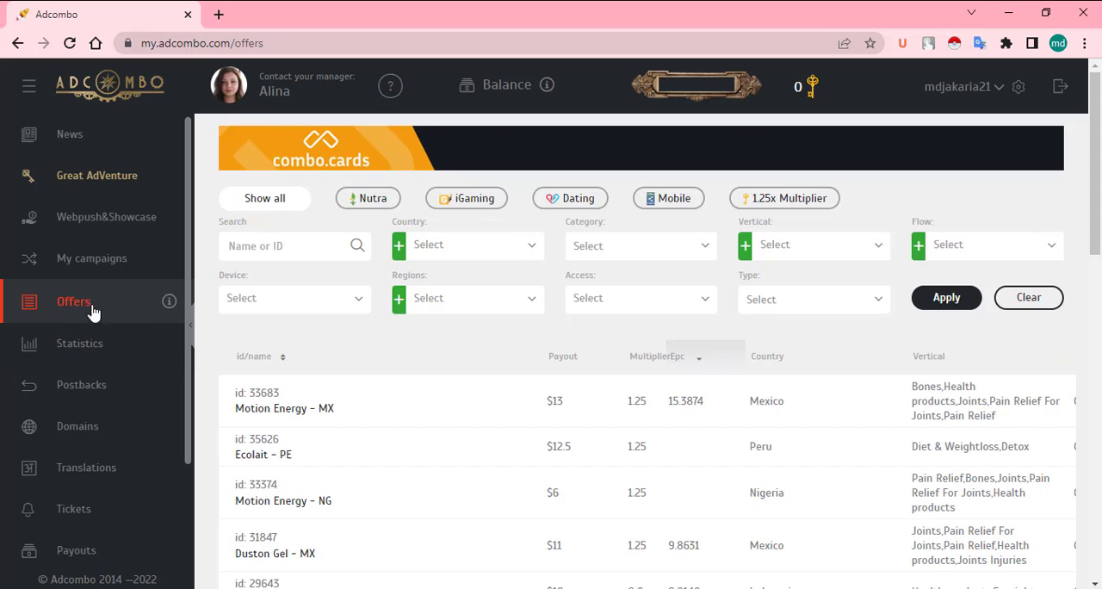
click(495, 253)
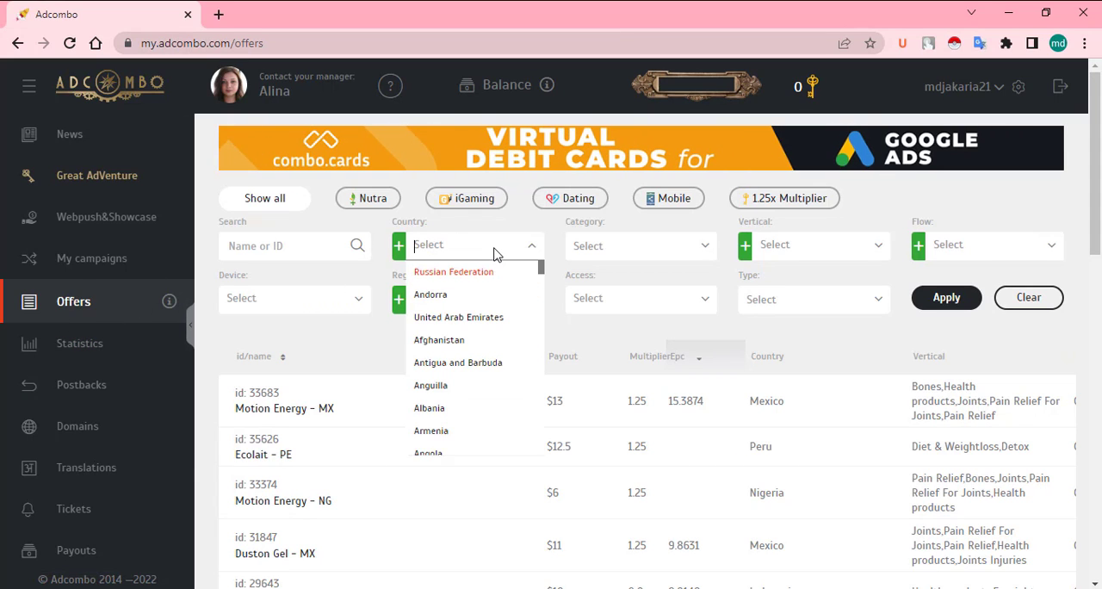
text(h)
key(BackSpace)
text(ger)
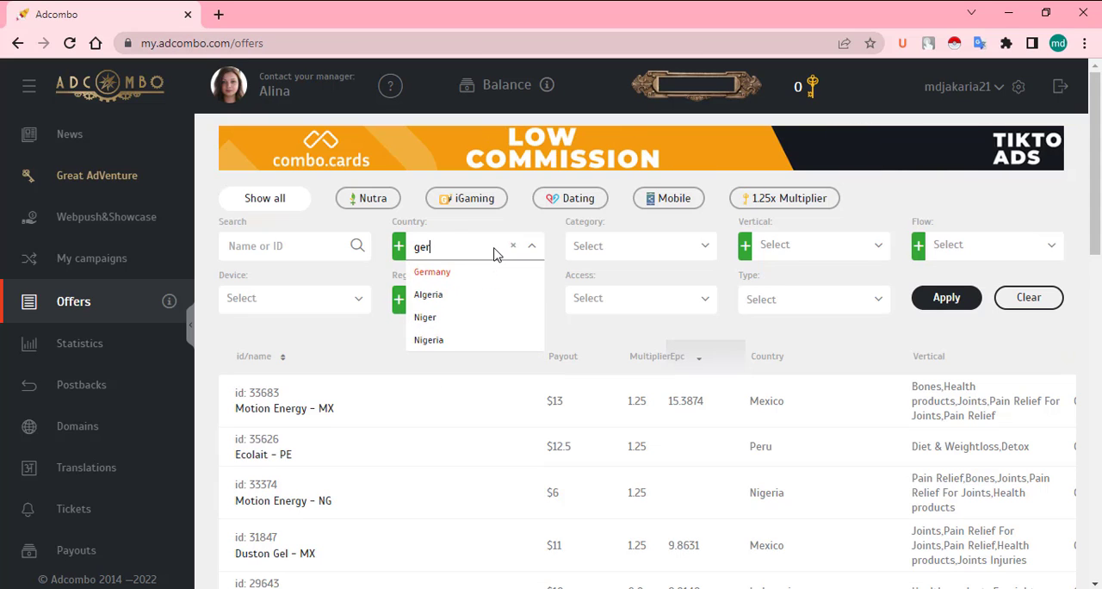
click(449, 273)
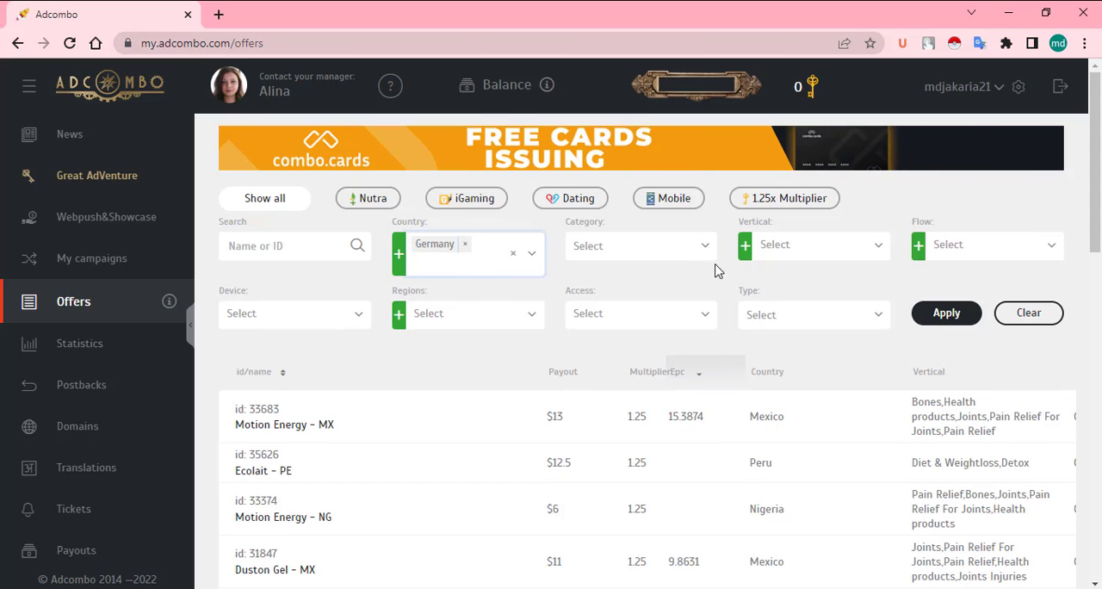
click(801, 252)
click(825, 364)
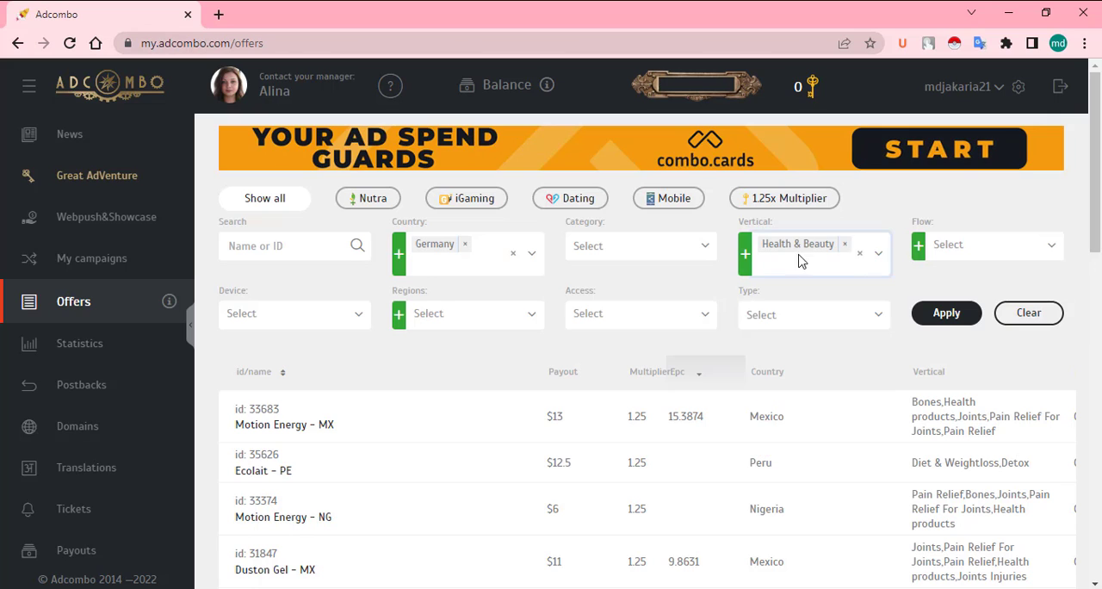
click(942, 317)
Step: Open the Keto Bullet - DE, AT offer and review its details down to the landings and prelandings
scroll(787, 290, down, 2)
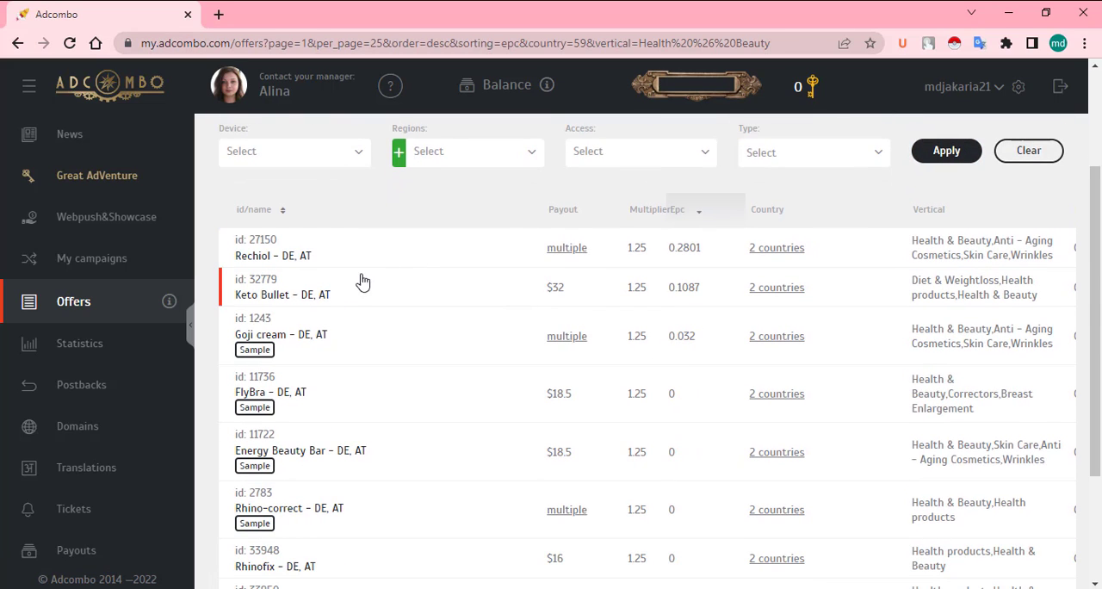
click(457, 301)
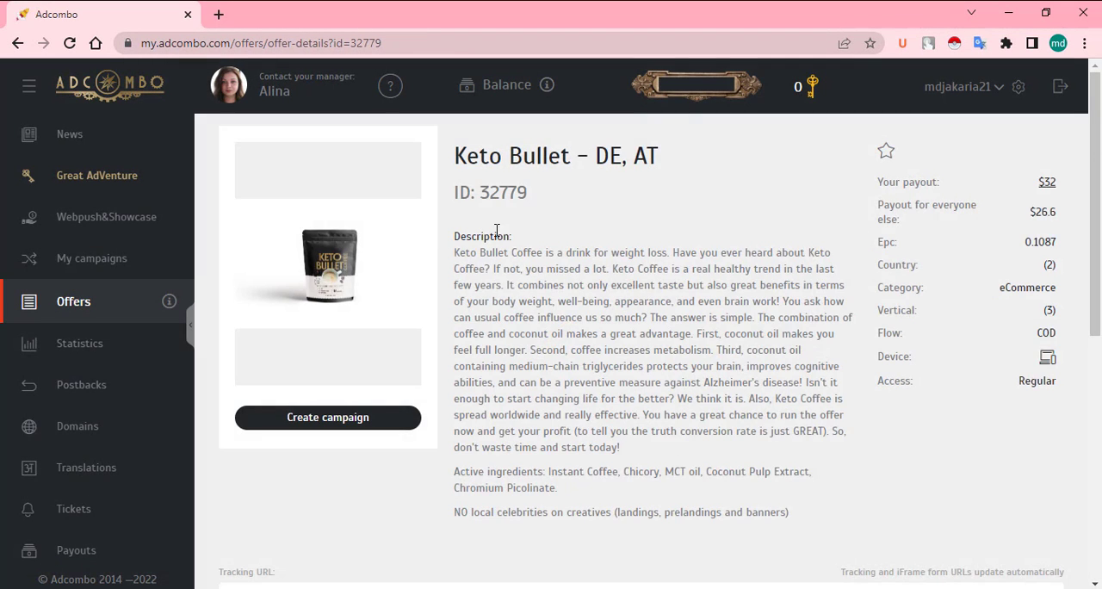
scroll(575, 383, down, 3)
scroll(575, 383, up, 3)
scroll(534, 320, down, 2)
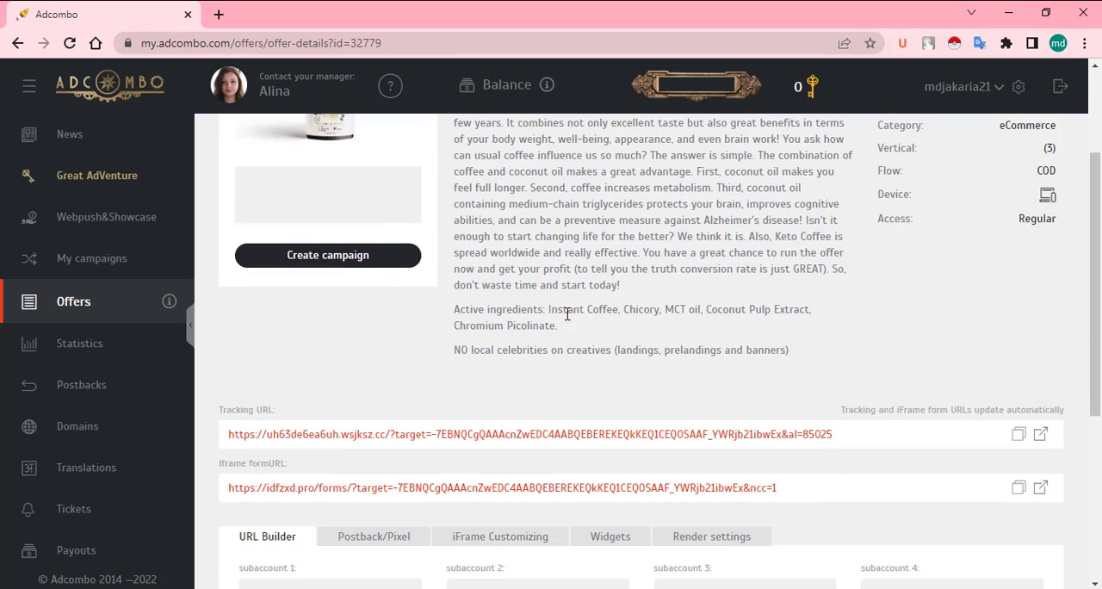
scroll(568, 396, down, 4)
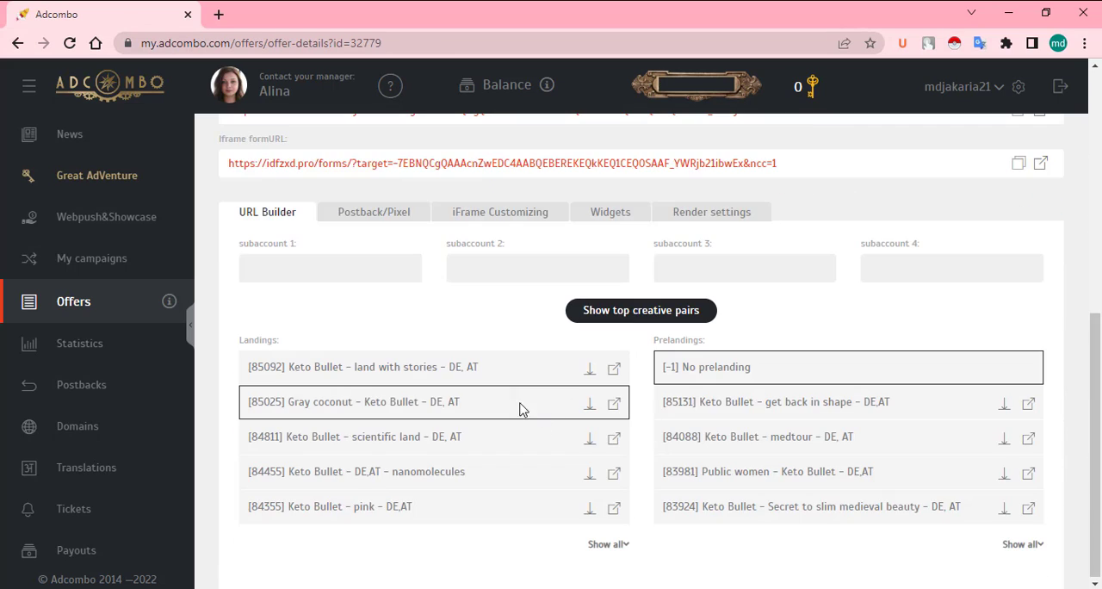
Step: Choose the Gray coconut - Keto Bullet - DE, AT landing and copy the updated tracking URL
click(449, 411)
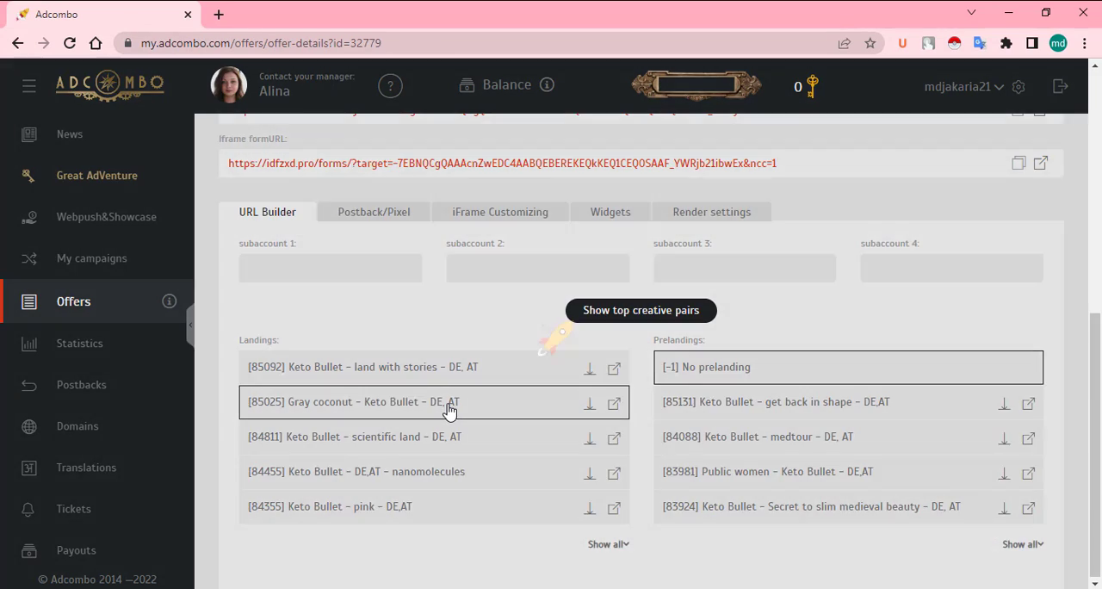
scroll(543, 382, up, 2)
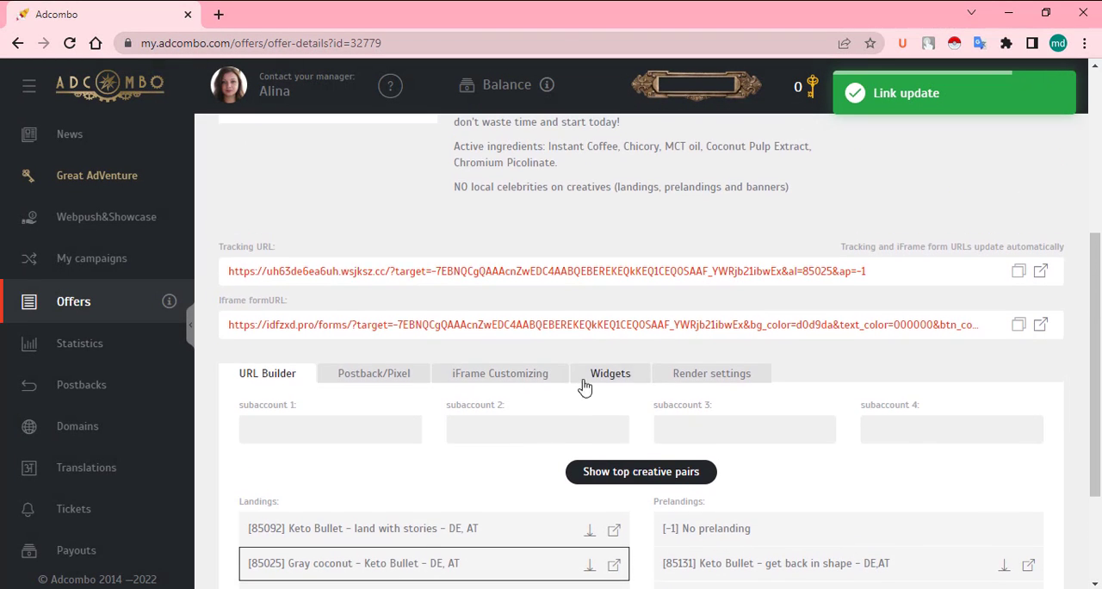
scroll(964, 251, down, 1)
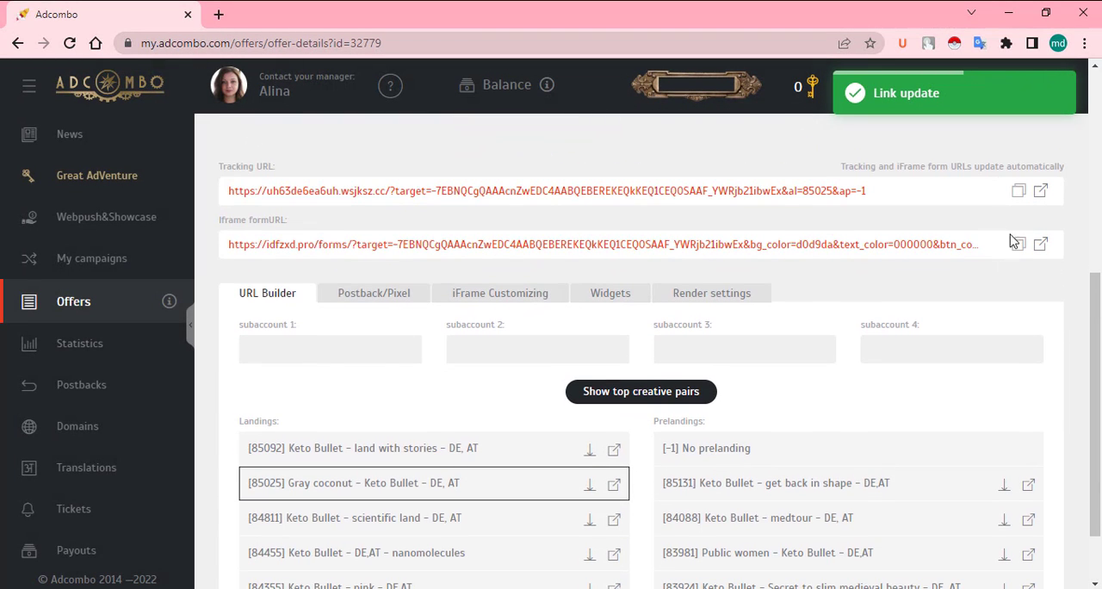
click(1018, 191)
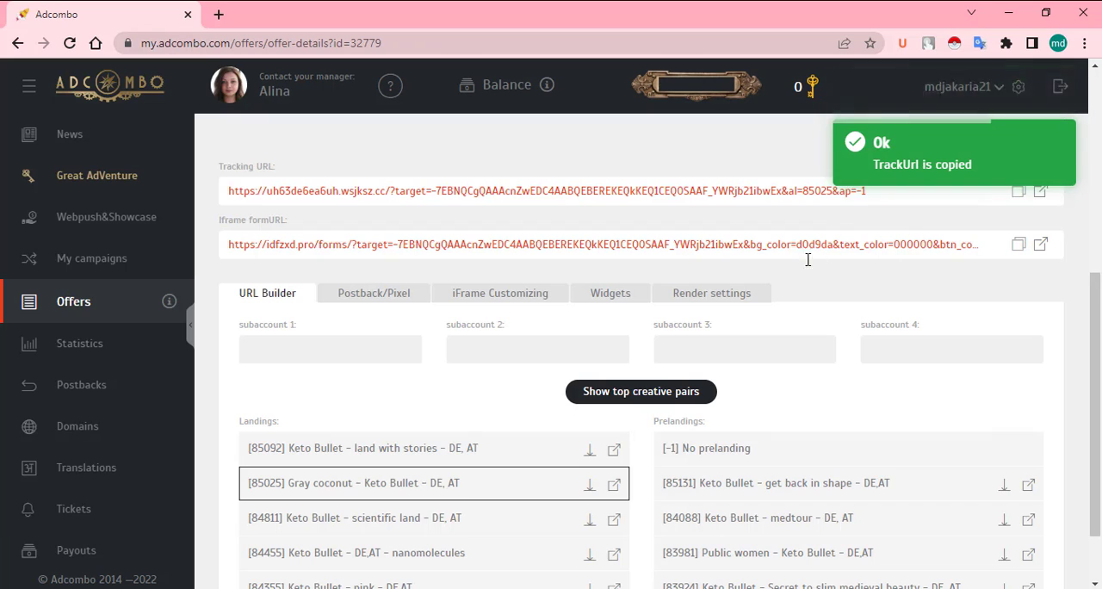
scroll(809, 284, down, 1)
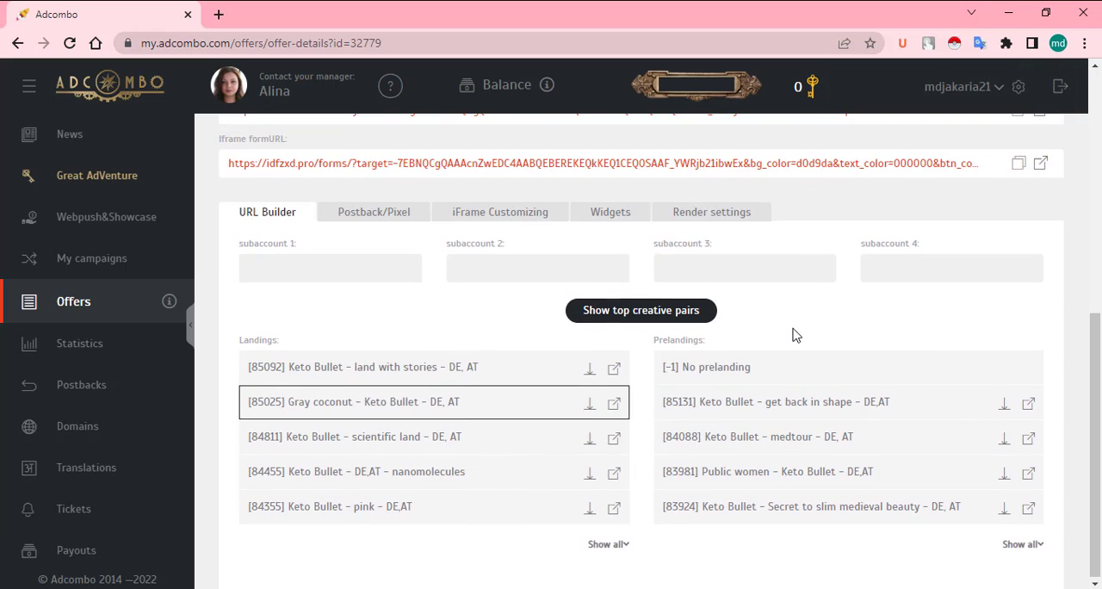
click(454, 401)
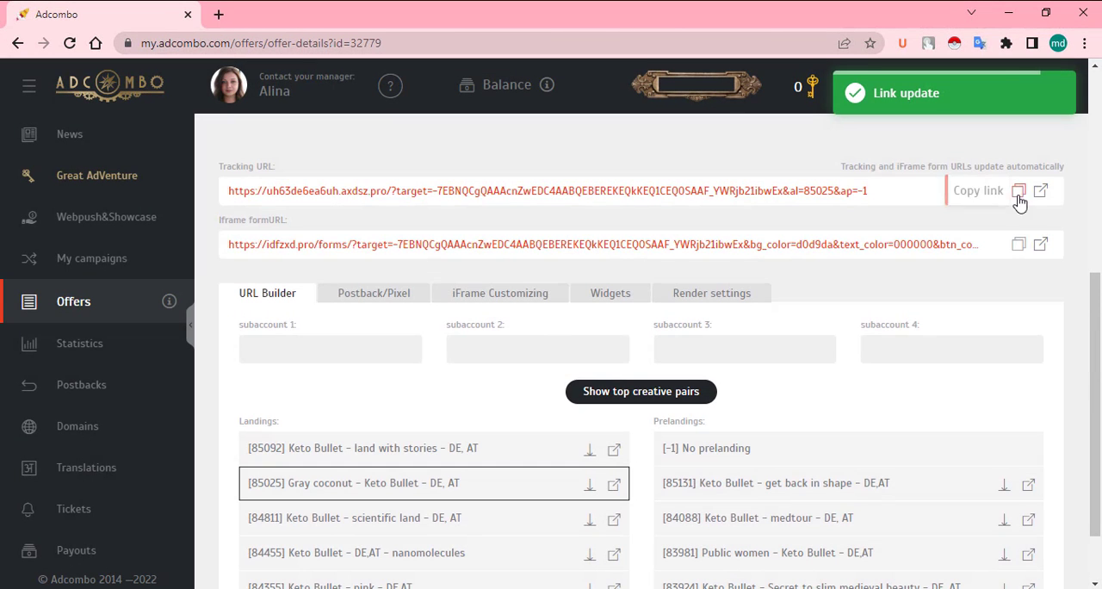
click(951, 195)
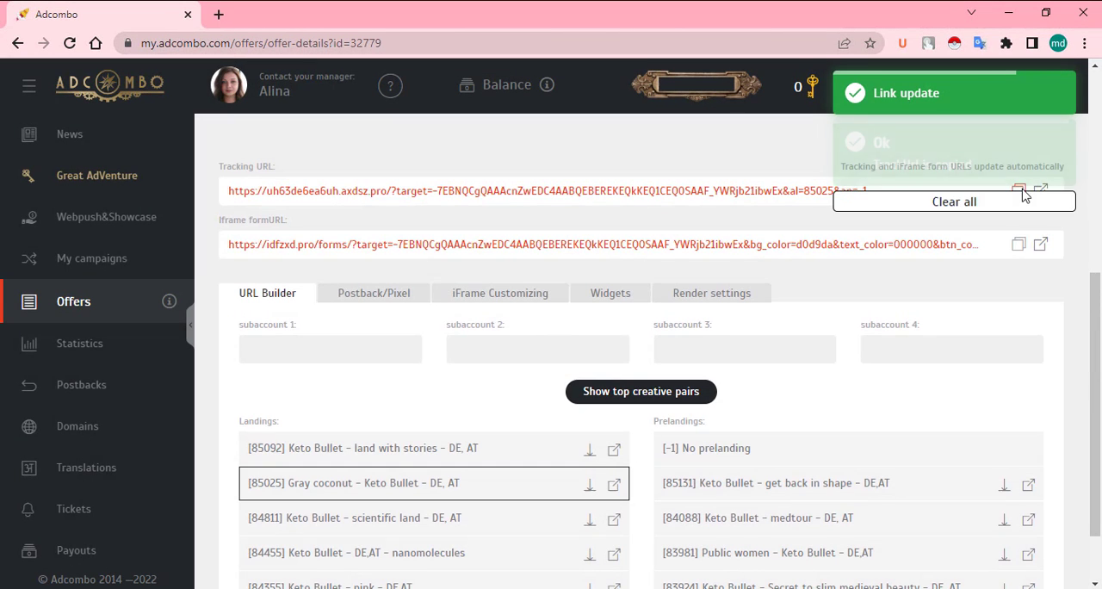
Step: Preview the prelanding "Keto Bullet - get back in shape - DE,AT" and look through its page
scroll(912, 350, down, 1)
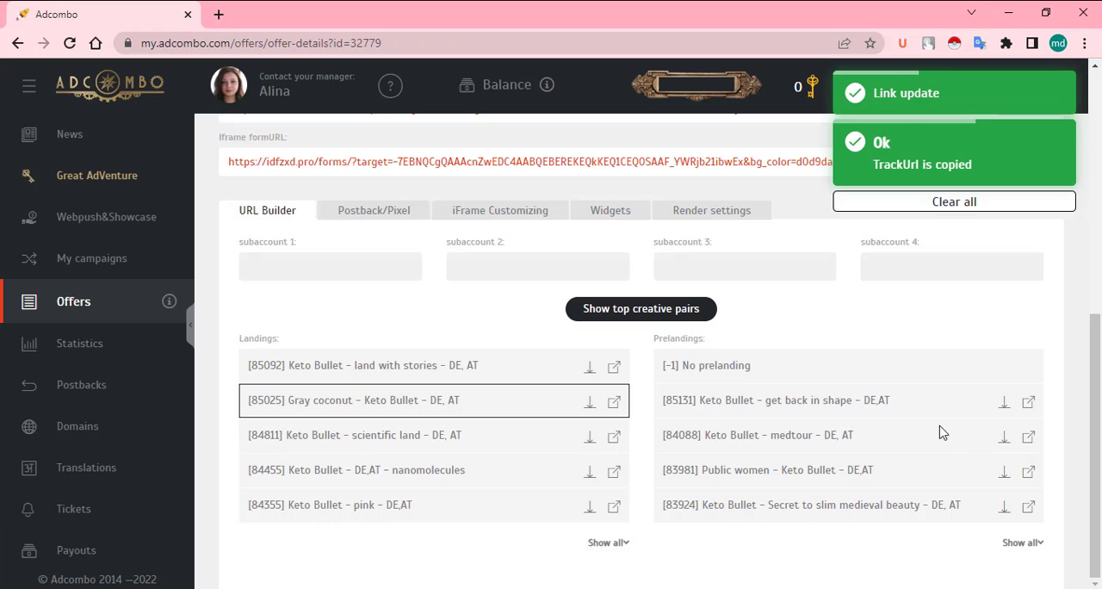
click(1032, 408)
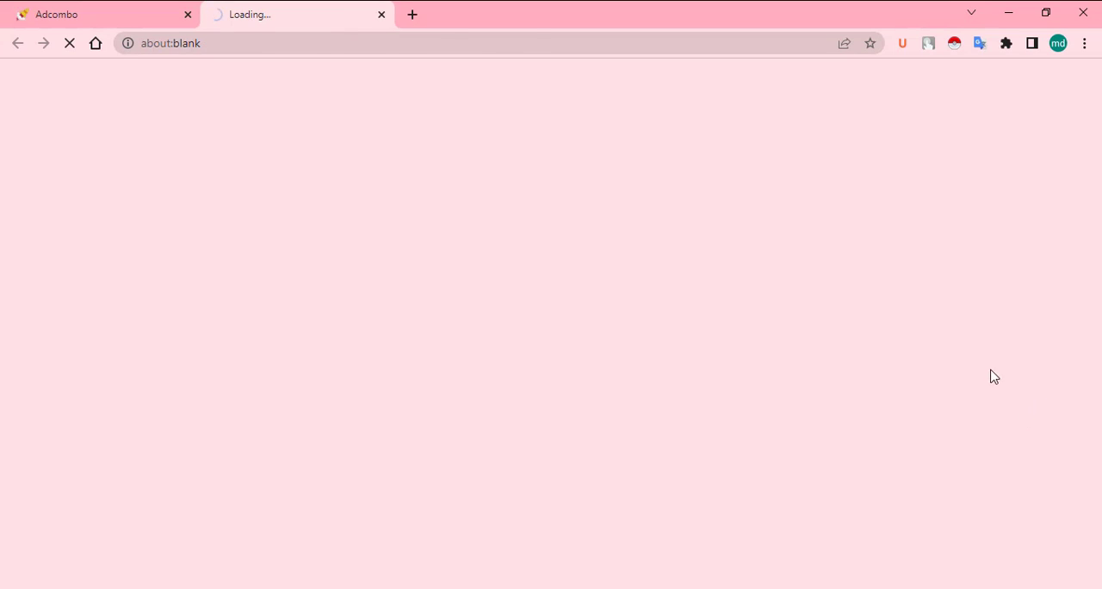
scroll(457, 300, down, 7)
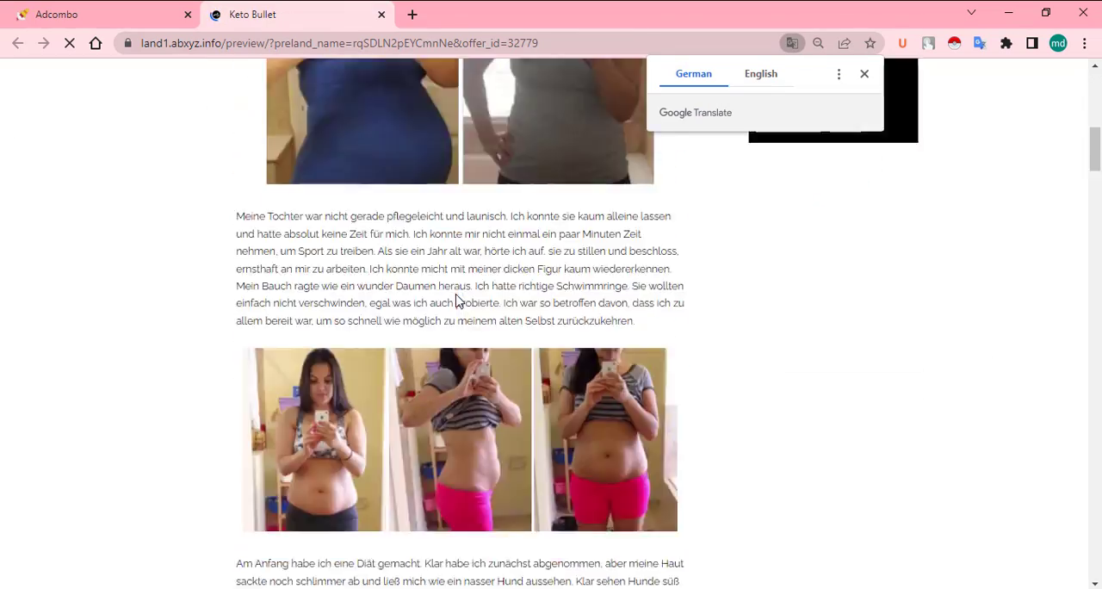
scroll(457, 300, down, 10)
scroll(318, 245, down, 3)
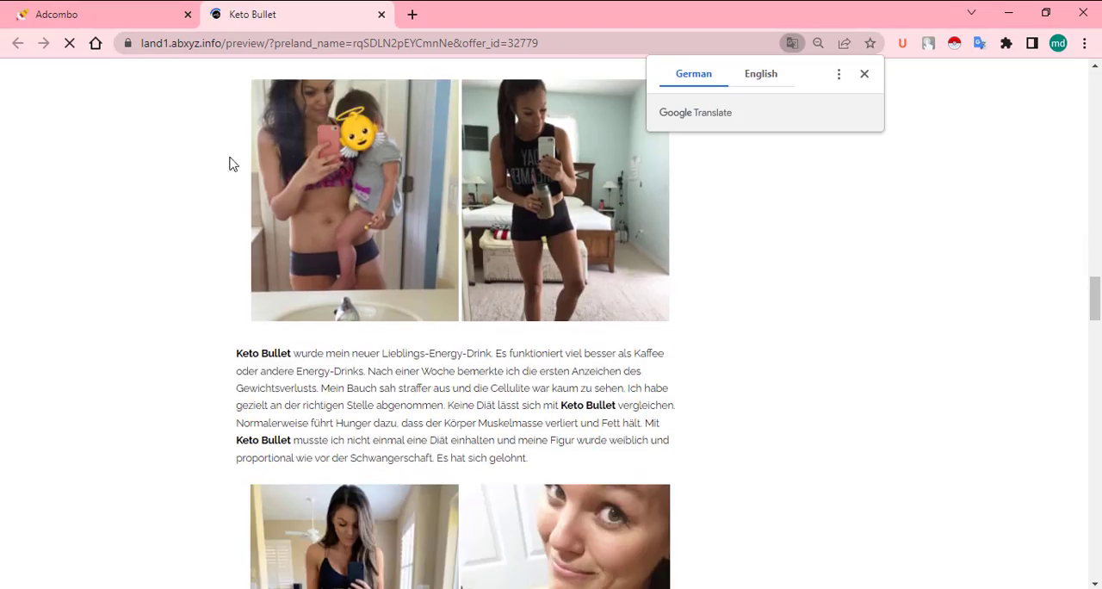
Step: Return to the offer and download the "get back in shape" prelanding with the copied tracking URL as its redirect URL
click(86, 15)
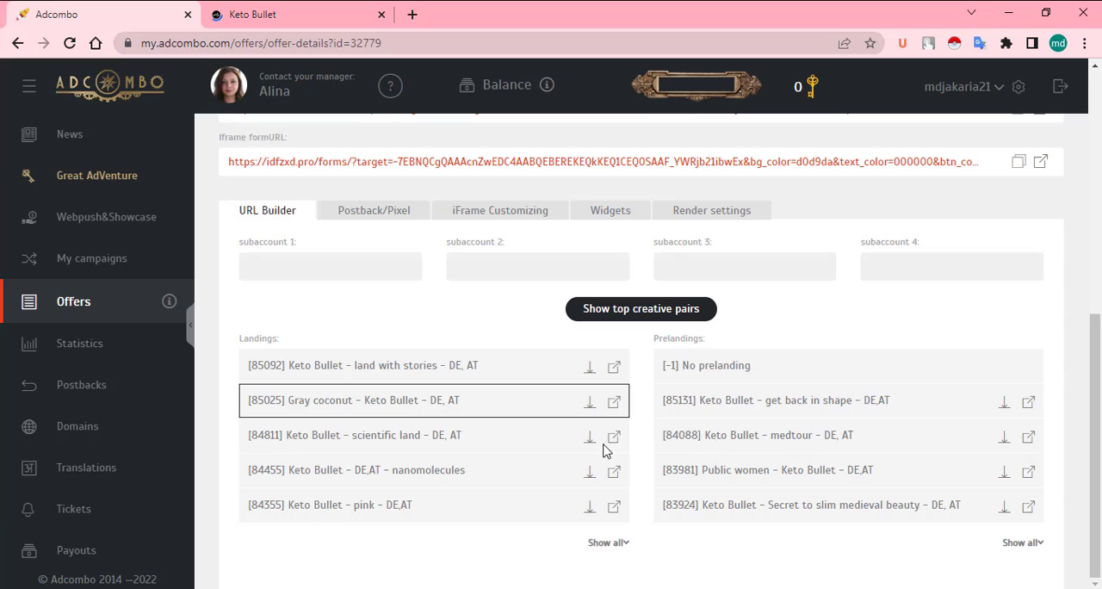
click(1003, 407)
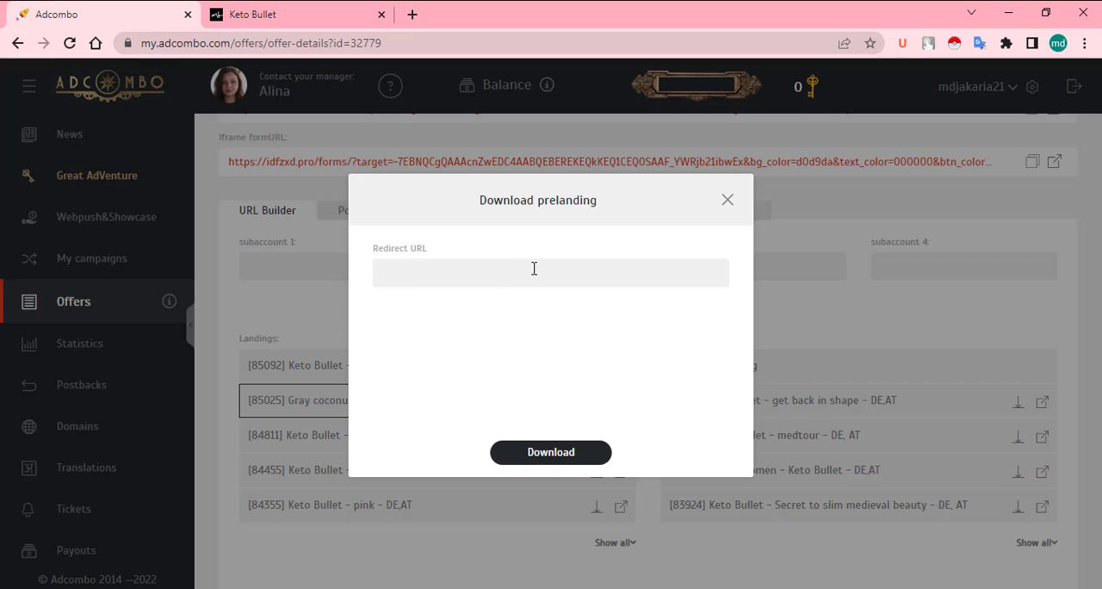
right_click(445, 271)
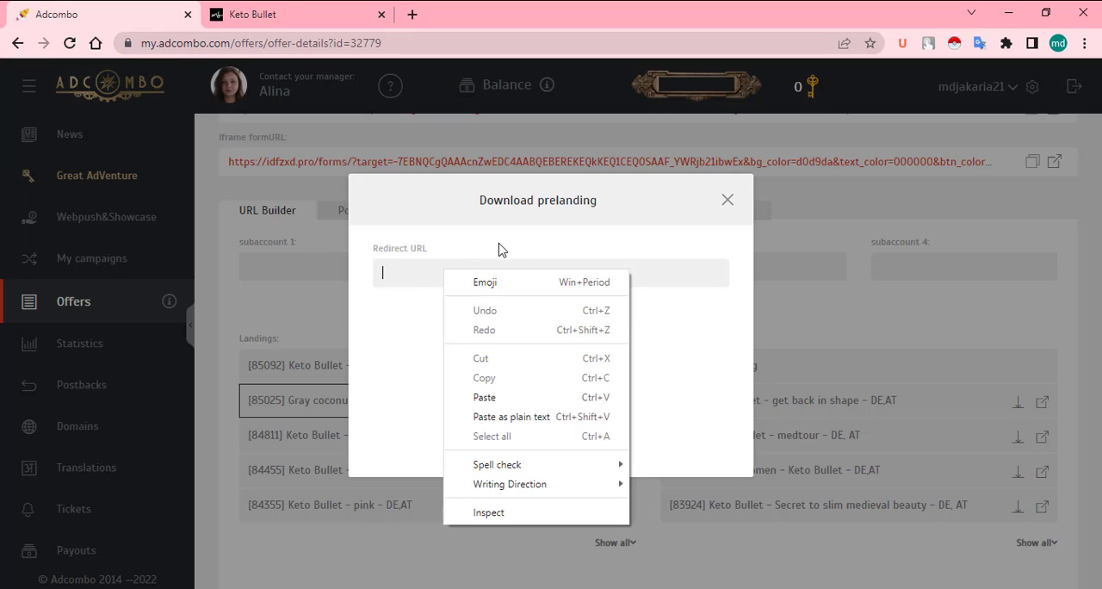
click(514, 399)
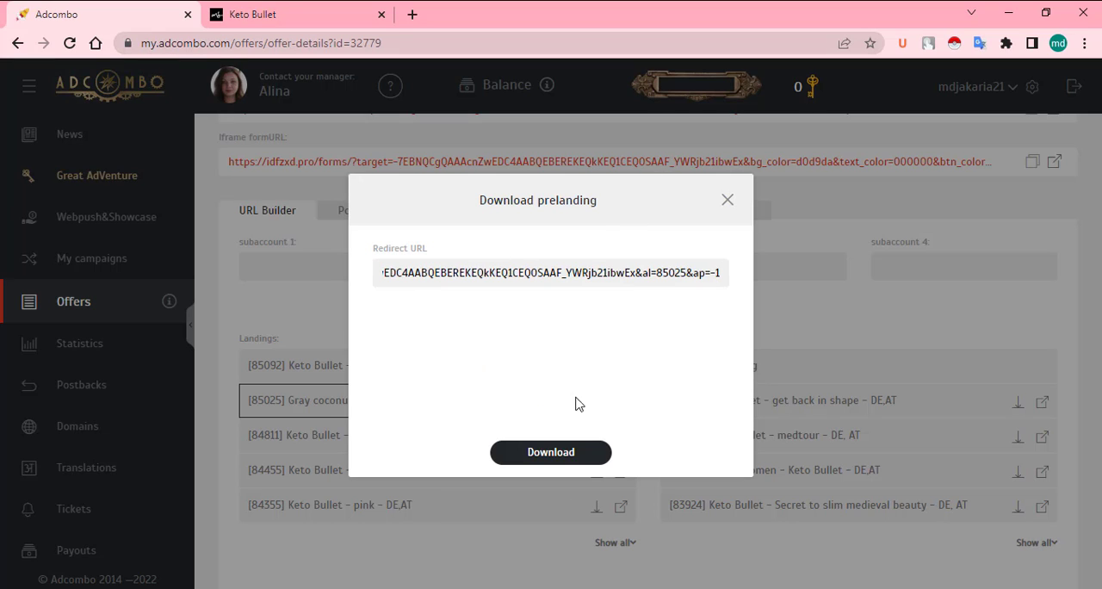
click(553, 454)
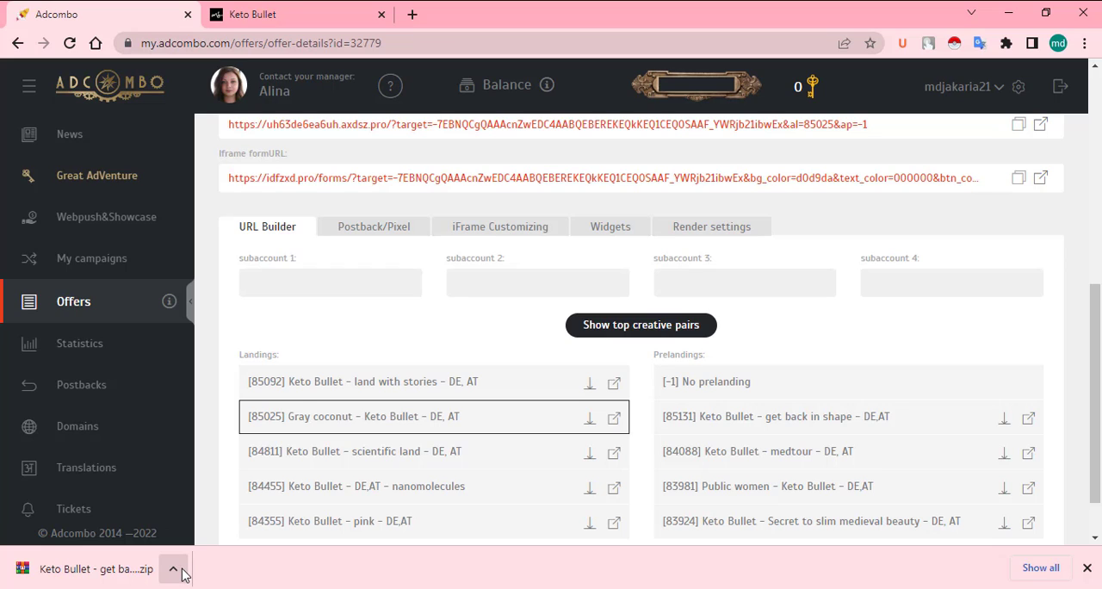
scroll(480, 337, up, 1)
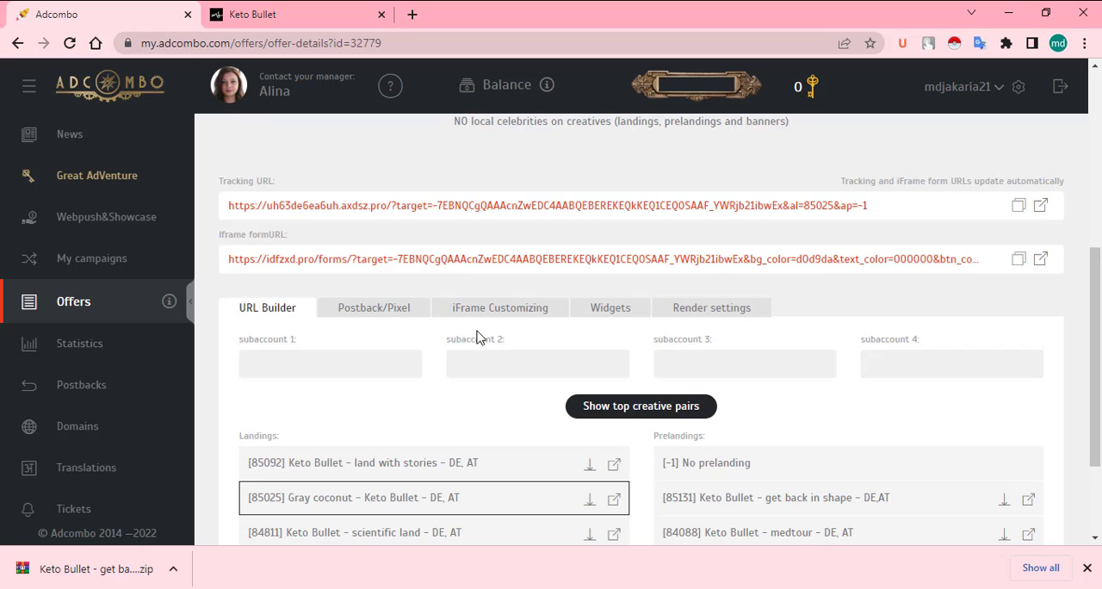
scroll(294, 423, down, 1)
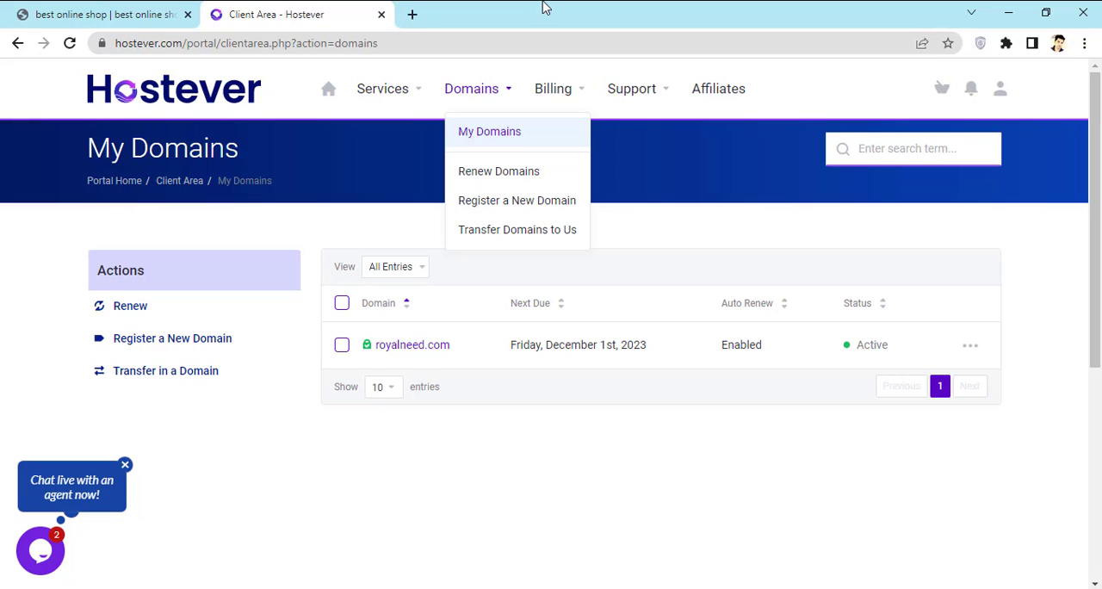
Step: Go to the Hostever home page and open the client area dashboard
click(684, 191)
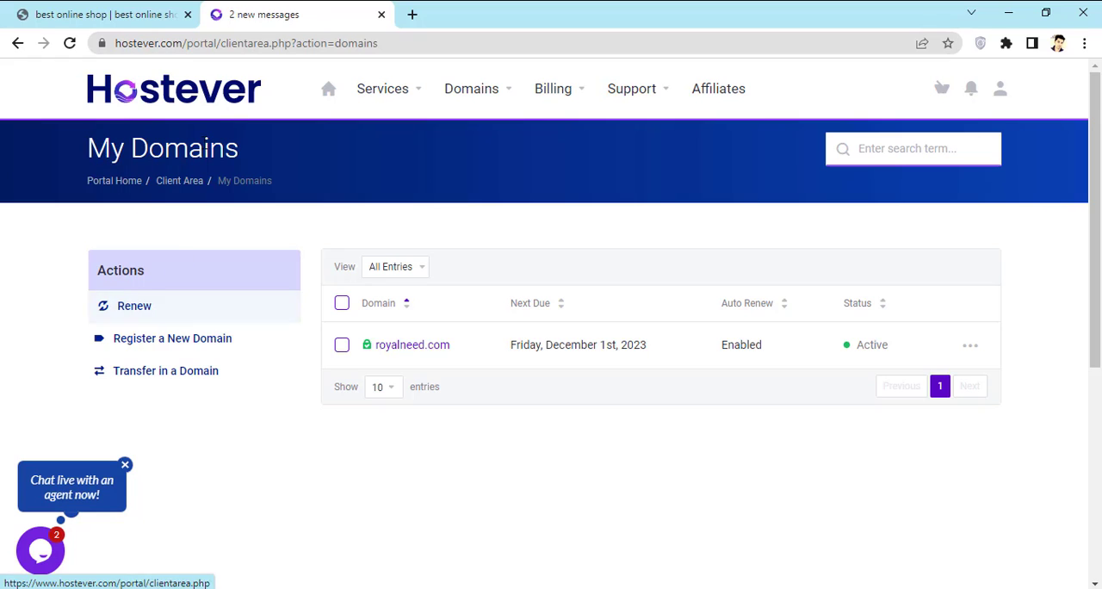
click(210, 105)
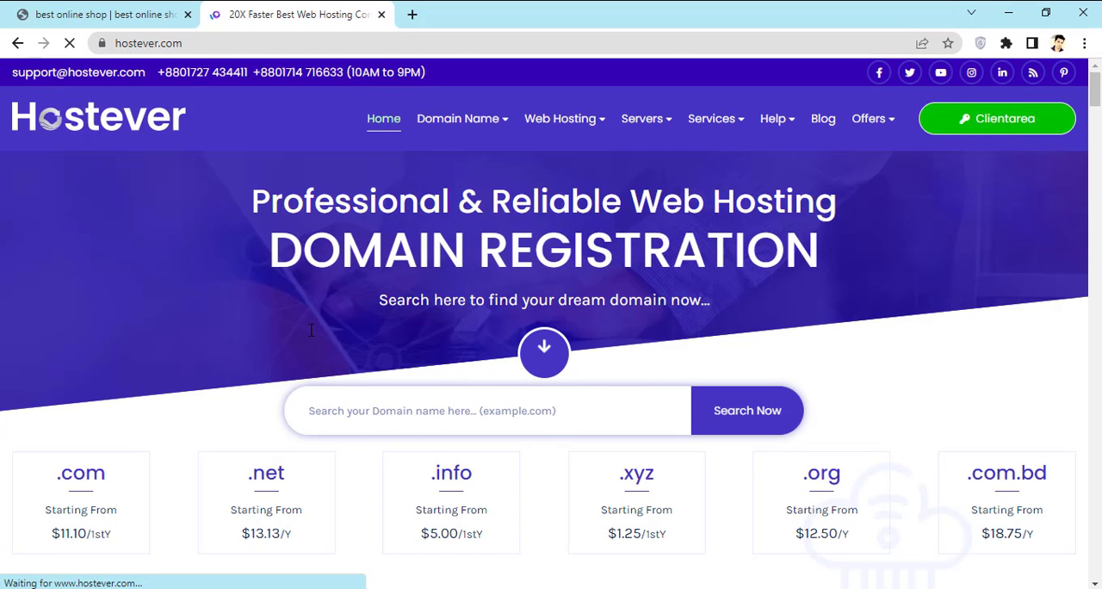
click(976, 128)
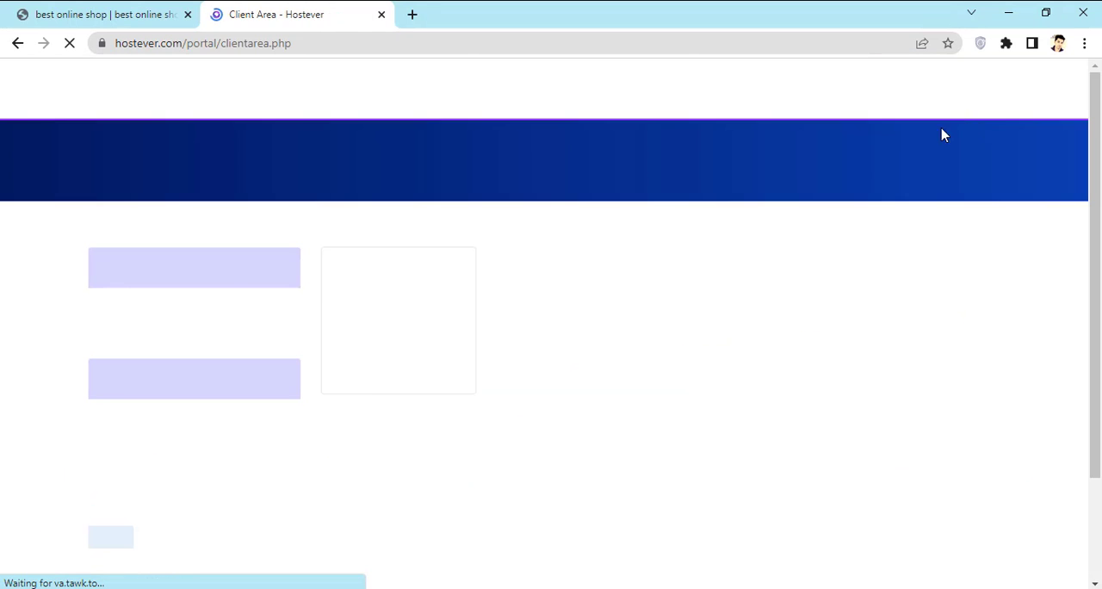
Step: Open royalneed.com/cpanel in a new browser tab
click(413, 14)
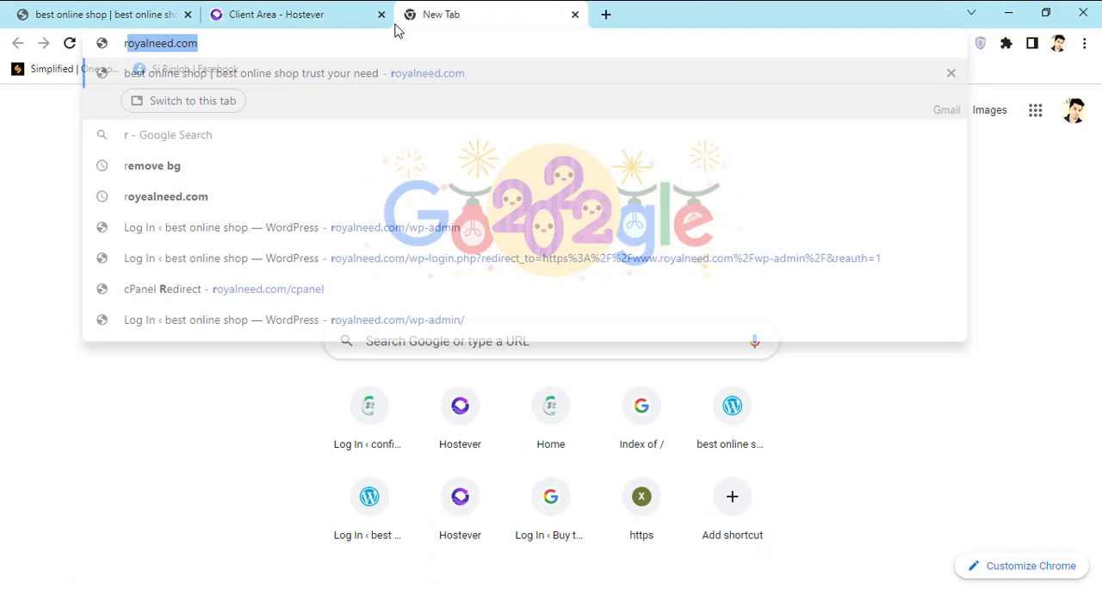
text(ro)
key(Right)
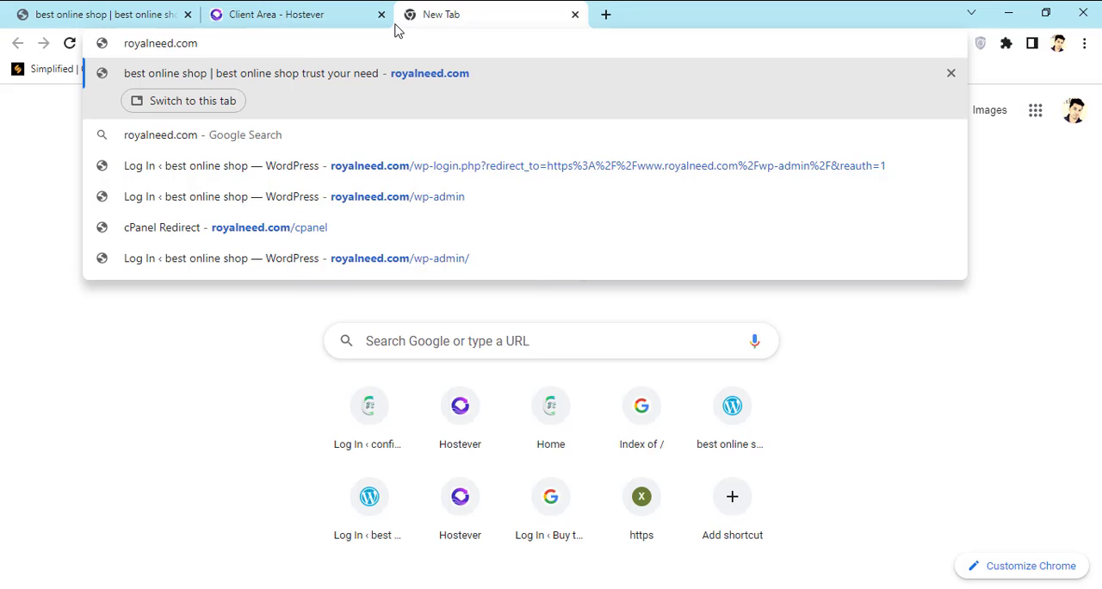
text(/cp)
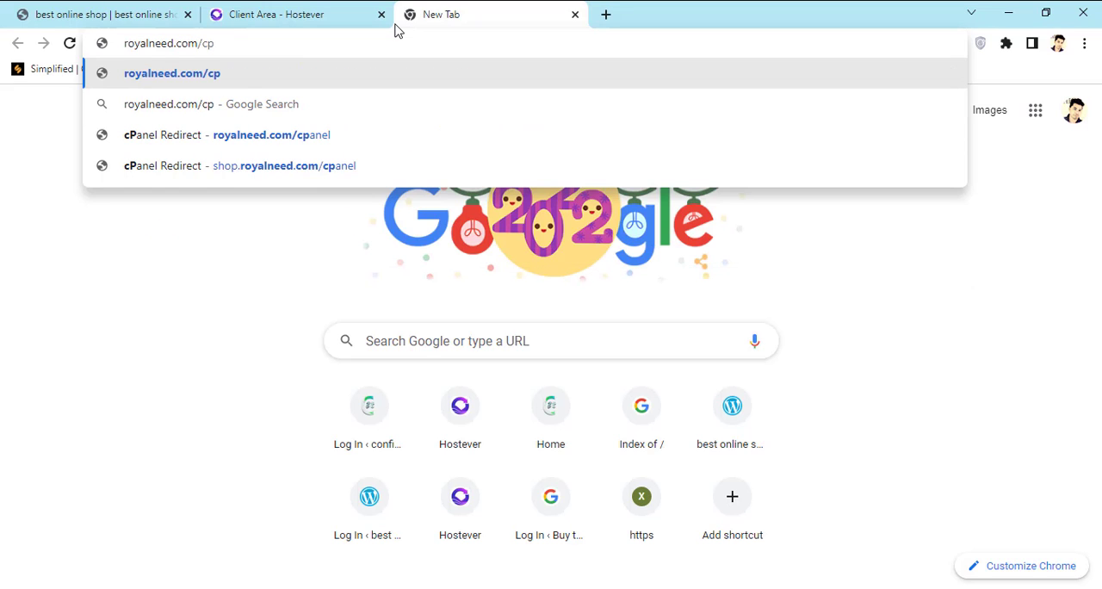
click(381, 137)
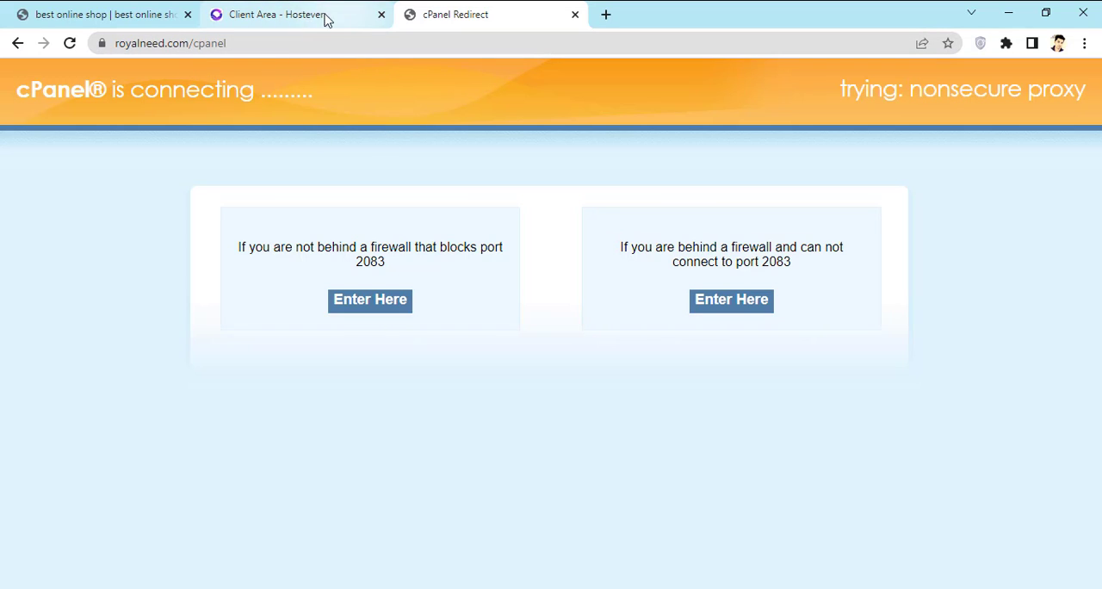
Step: Return to the Hostever client area and open the details of the active royalneed.com hosting service
click(289, 28)
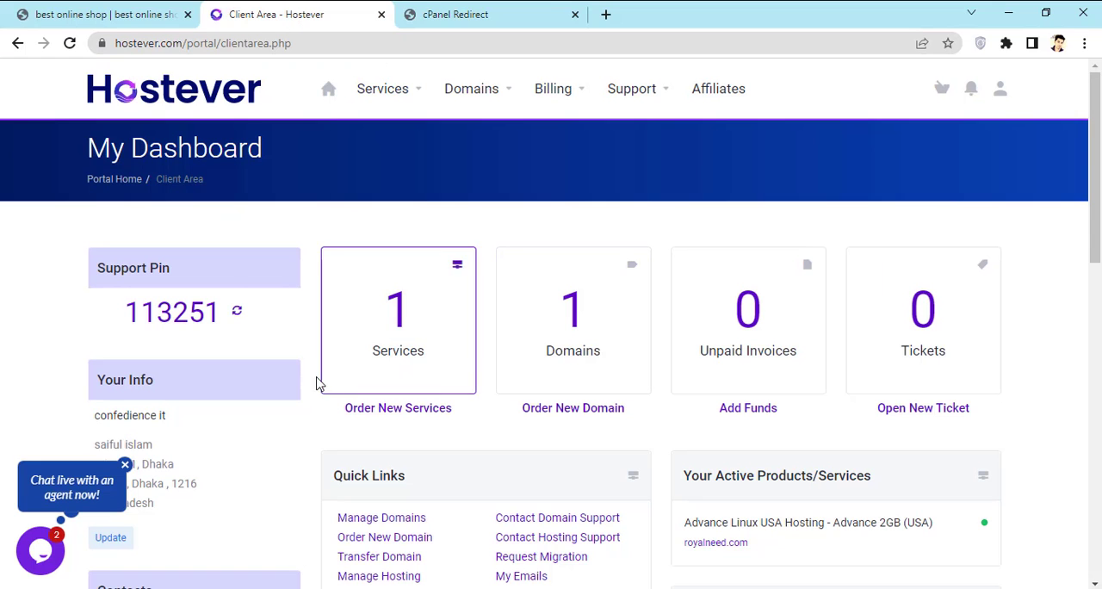
scroll(468, 363, down, 1)
scroll(479, 266, up, 2)
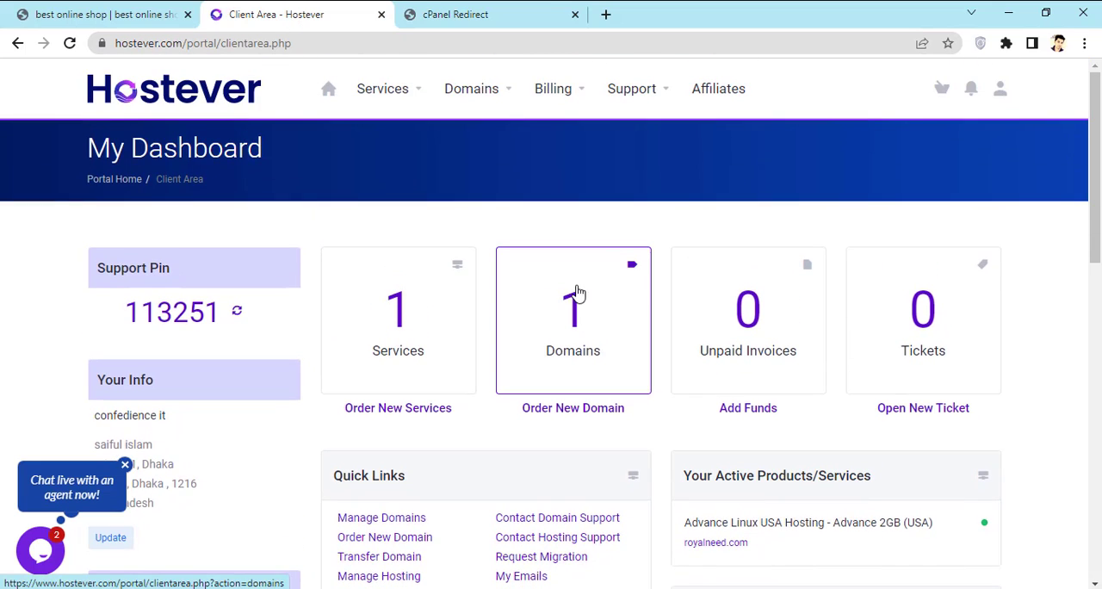
scroll(578, 296, down, 3)
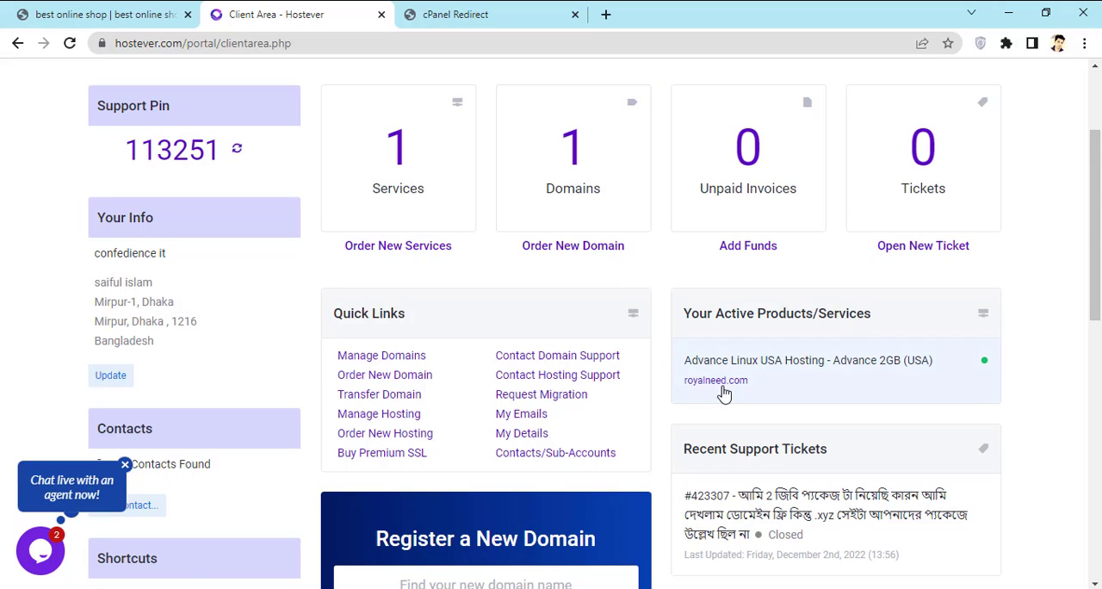
click(723, 385)
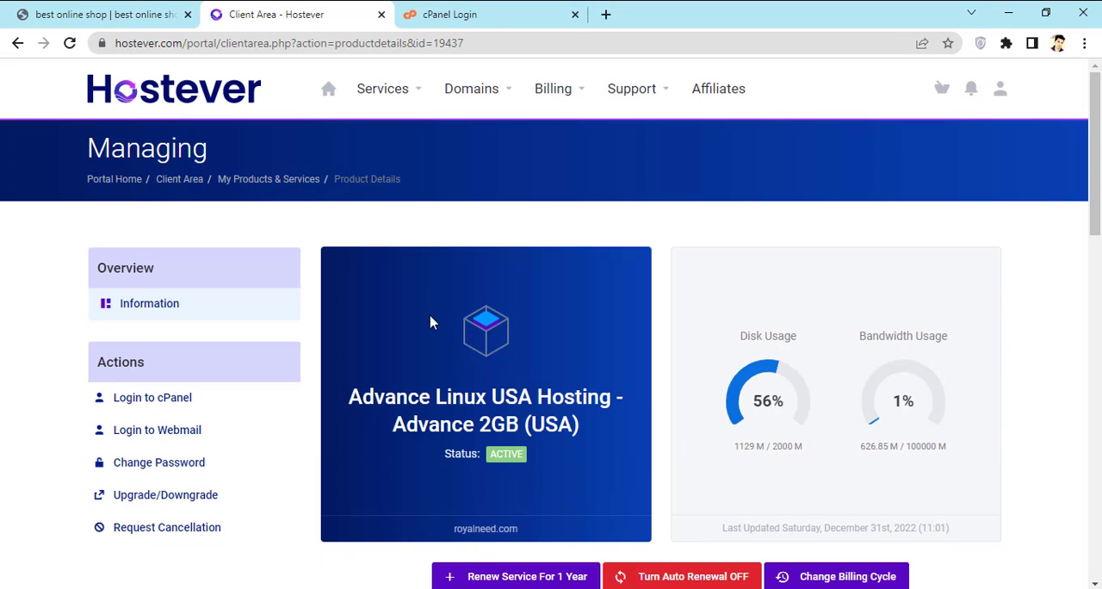
Step: Launch the cPanel File Manager from the hosting service's quick shortcuts
scroll(622, 327, down, 2)
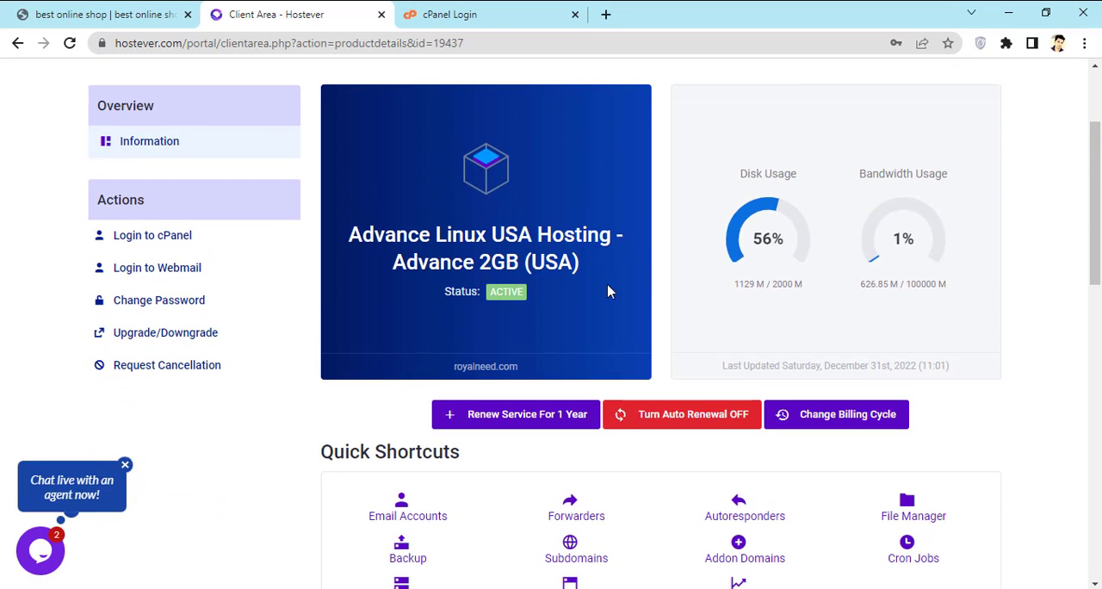
scroll(542, 275, down, 3)
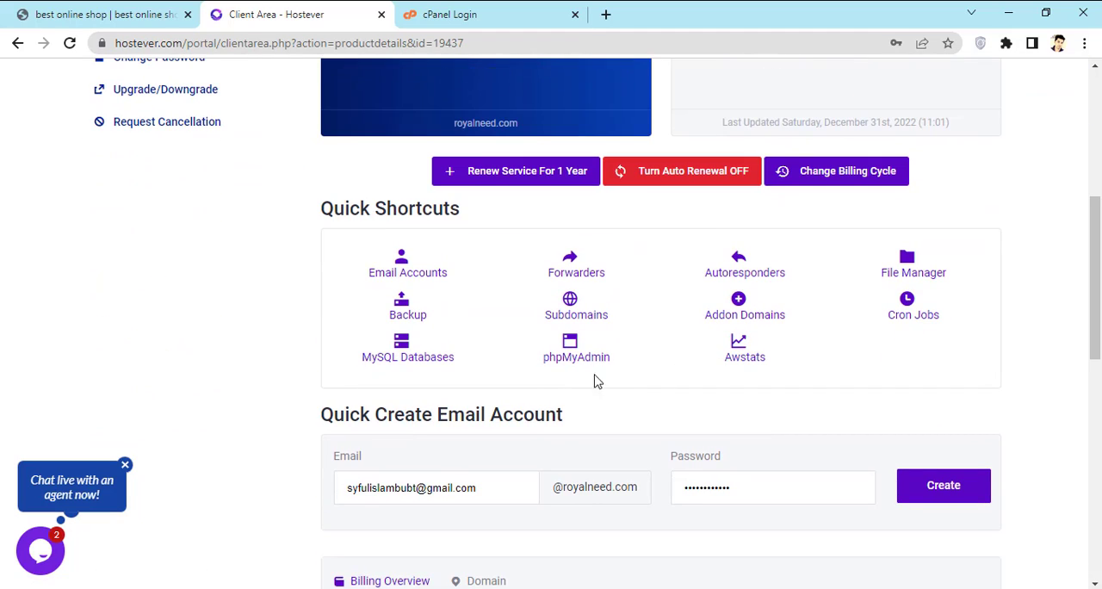
click(901, 275)
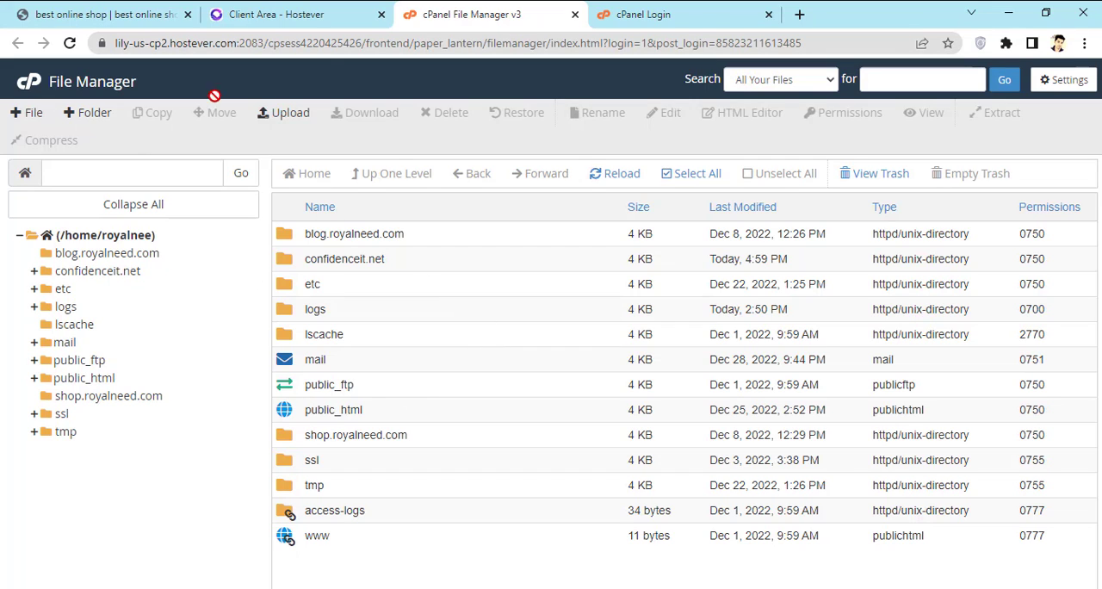
Step: Look at the royalneed.com cPanel login page and return to the File Manager
click(668, 12)
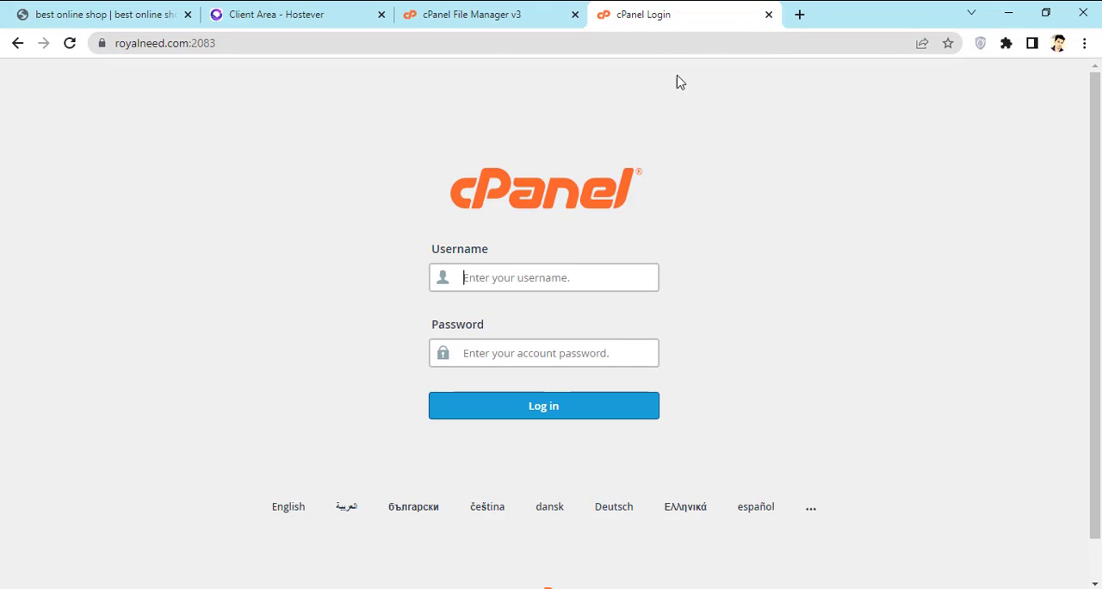
click(568, 278)
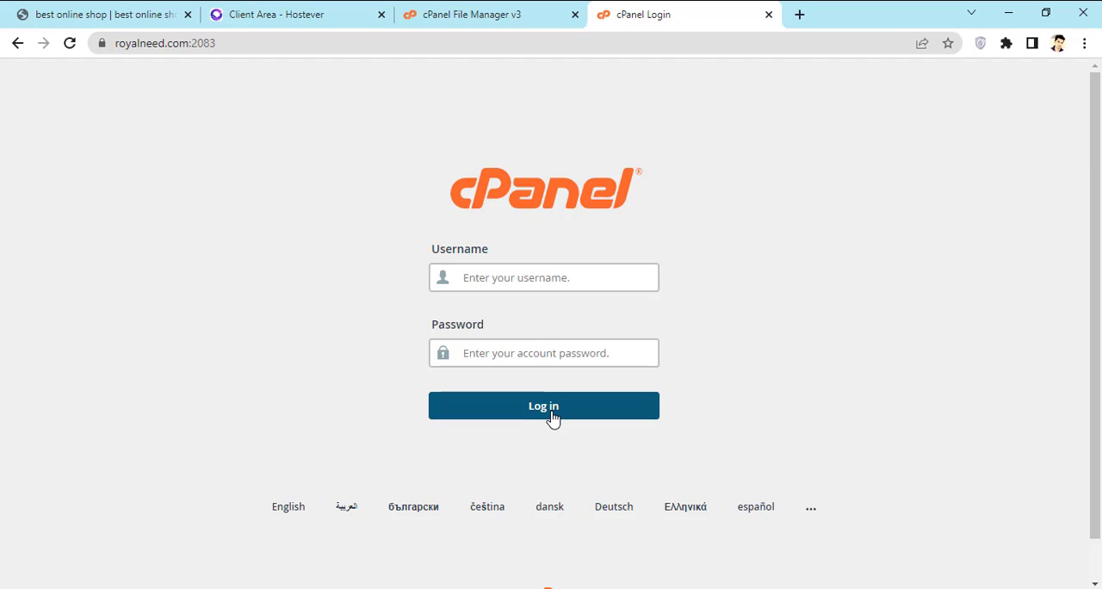
click(521, 8)
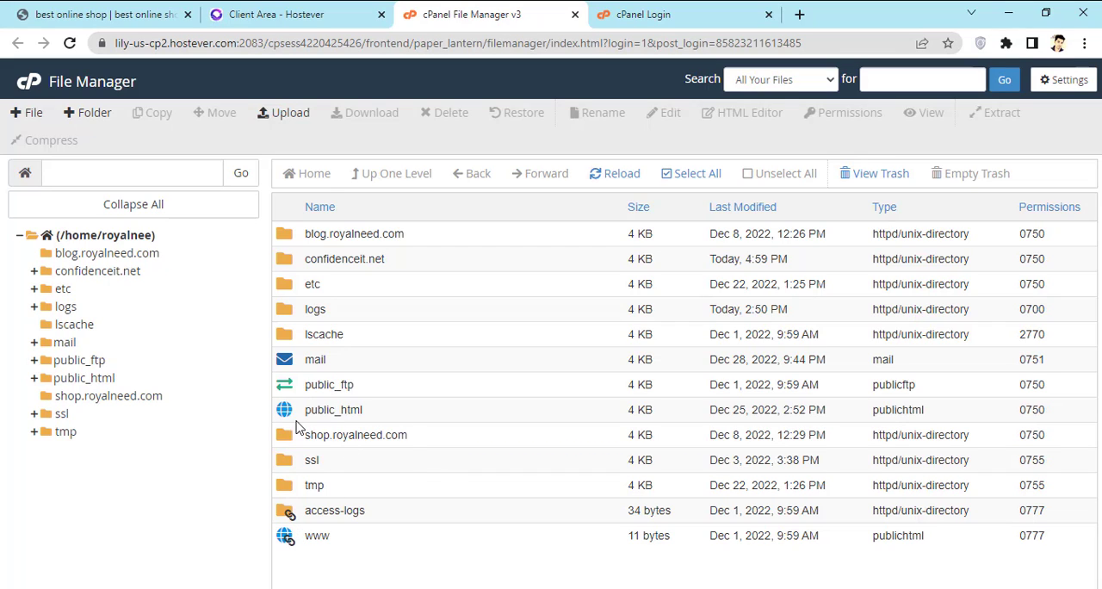
Step: Open the public_html folder, look through its files and open its file upload page
double_click(366, 411)
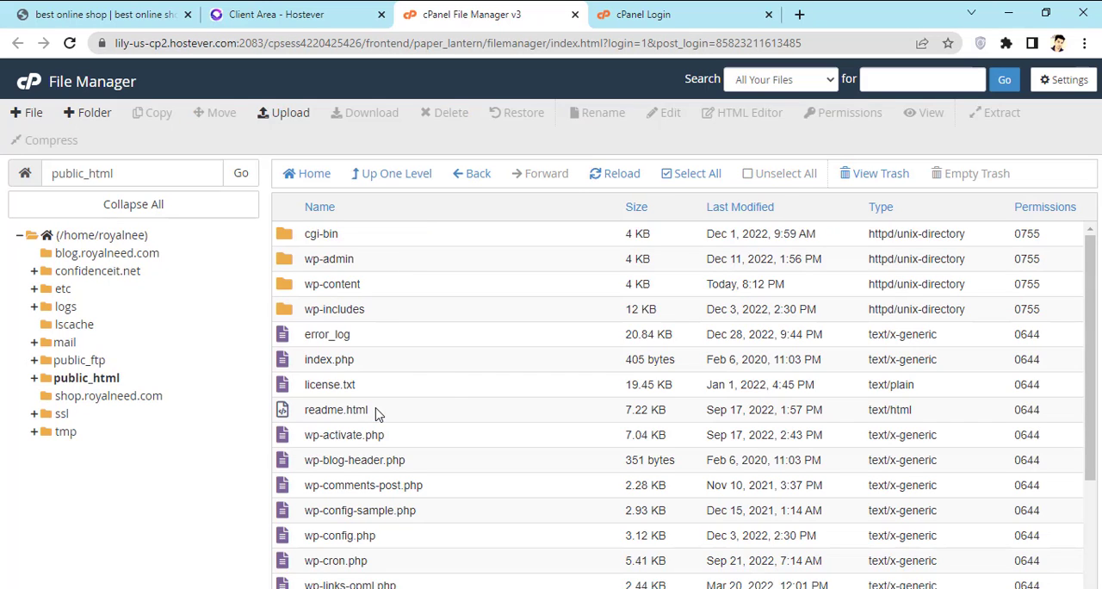
scroll(455, 388, down, 3)
scroll(462, 395, up, 3)
scroll(355, 333, down, 3)
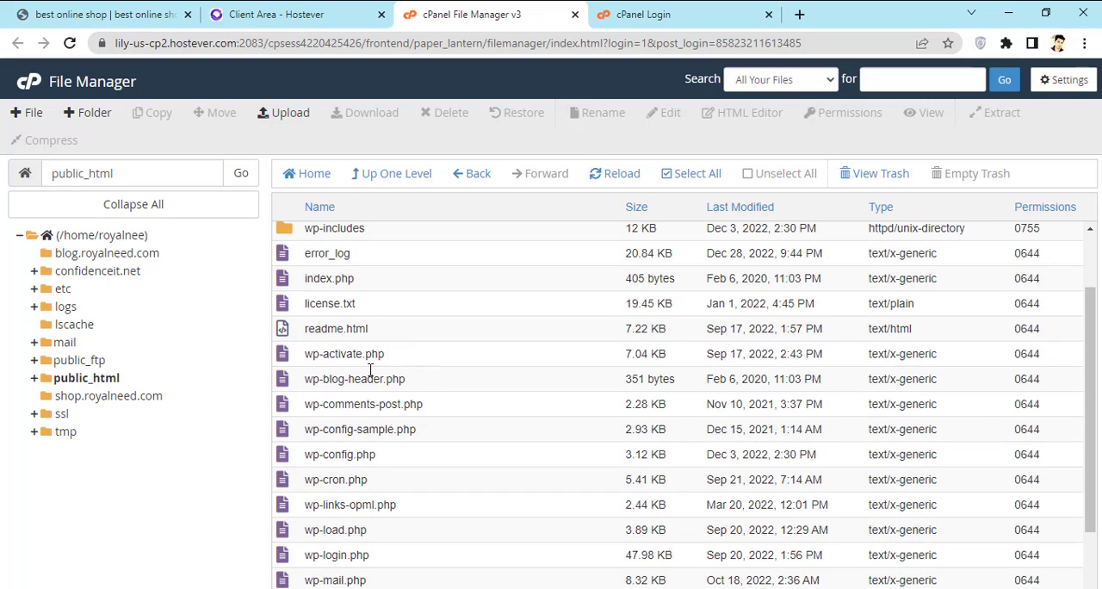
scroll(437, 368, up, 3)
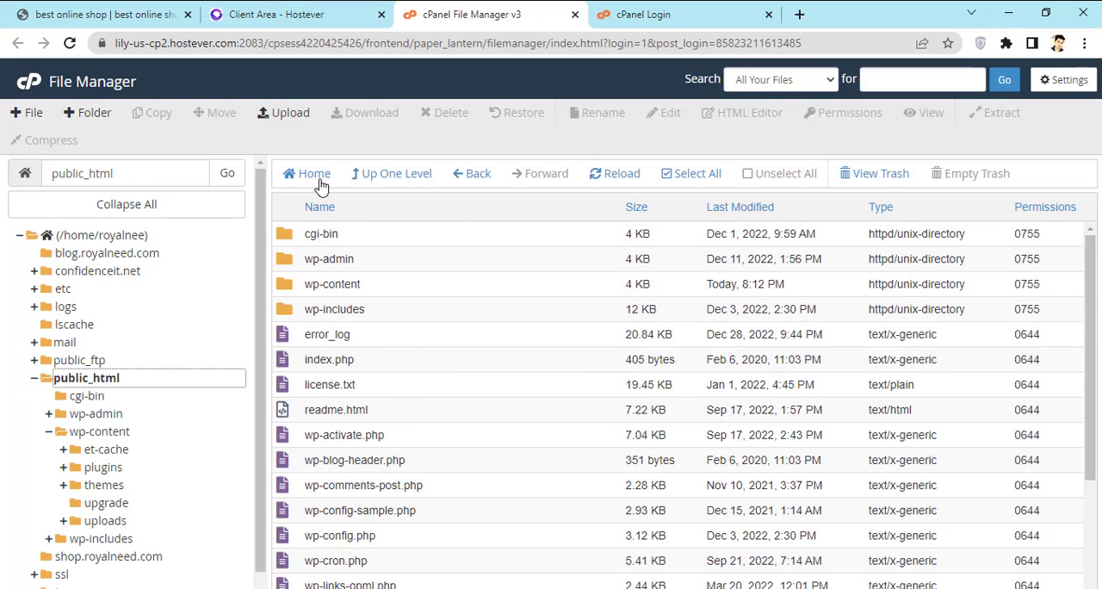
click(290, 118)
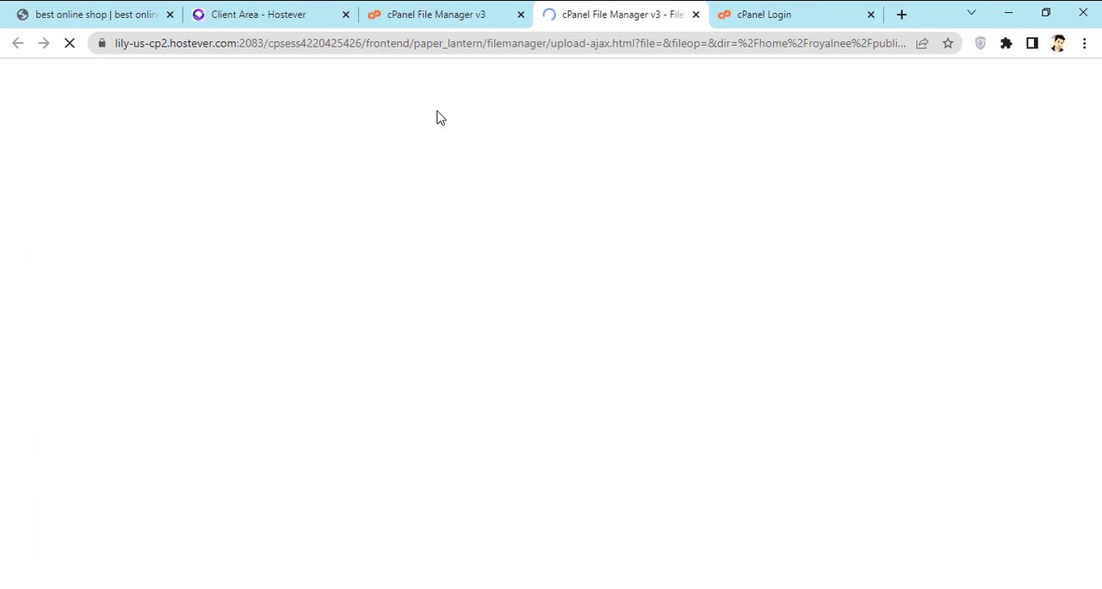
click(552, 344)
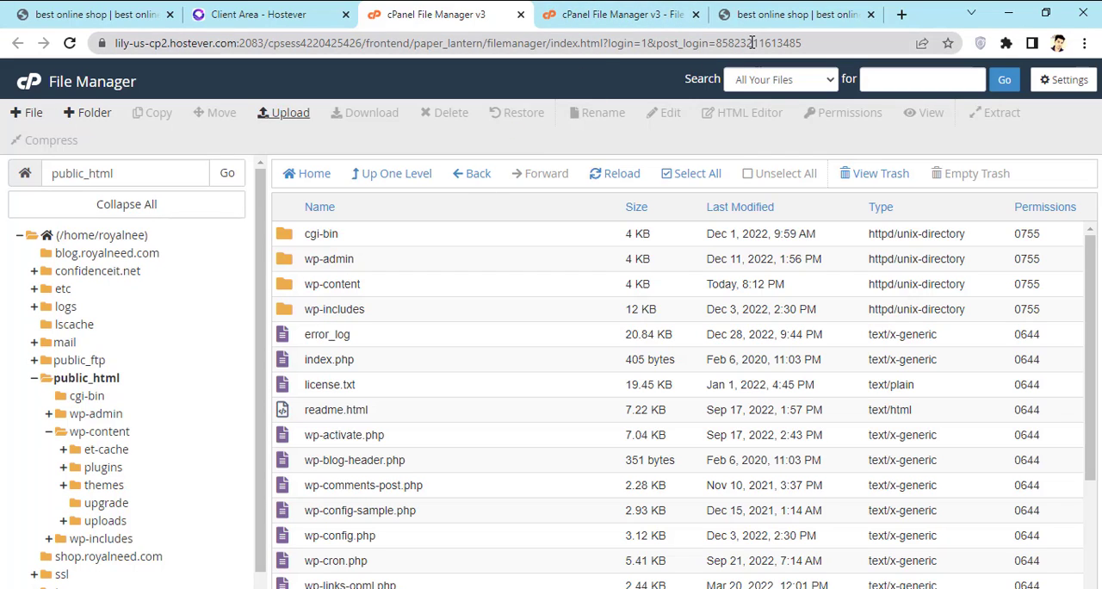
Step: Look at the full royalneed.com address on the website and return to the public_html folder in the File Manager
key(ctrl+Tab)
key(ctrl+Tab)
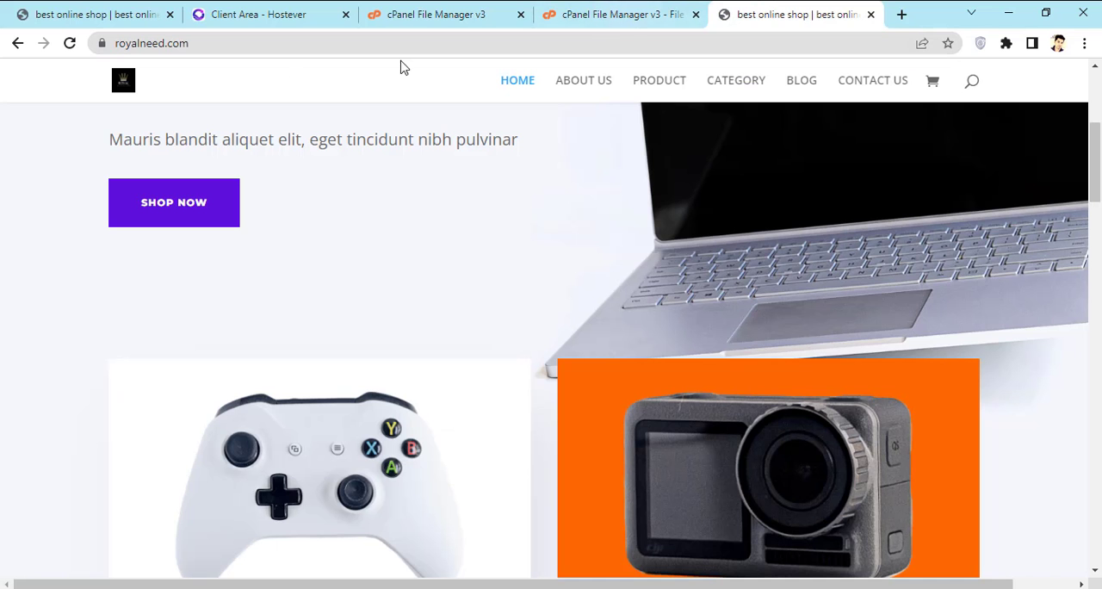
click(227, 39)
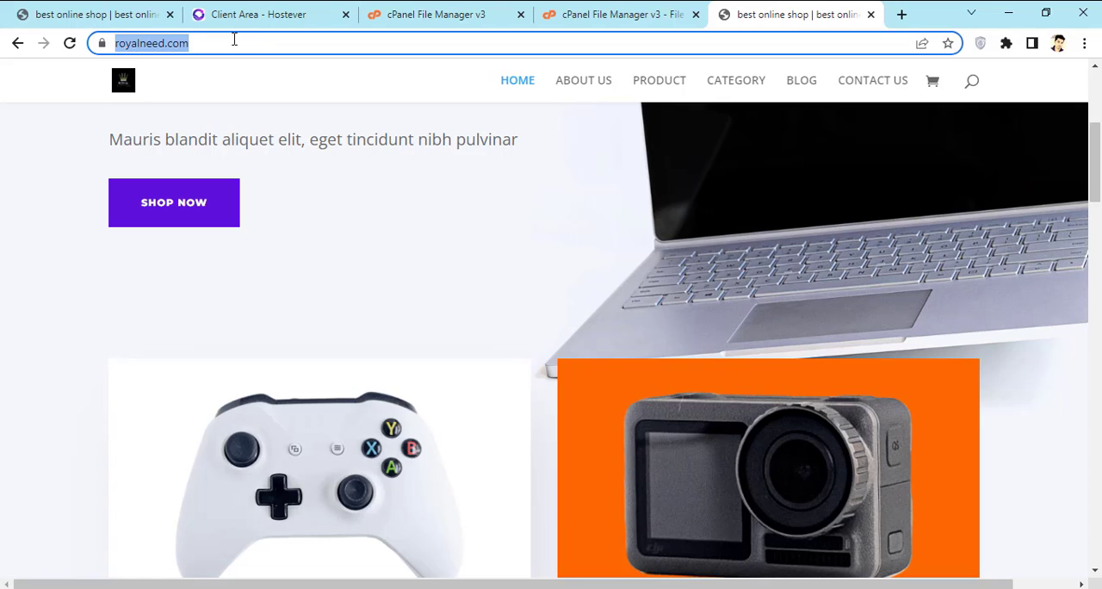
click(261, 39)
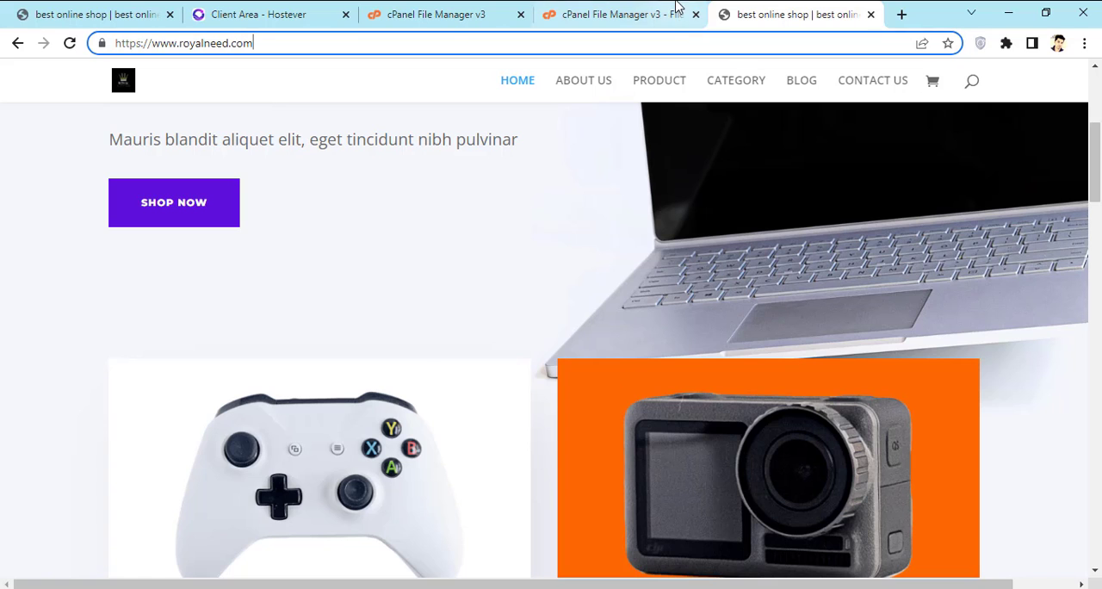
click(604, 12)
click(428, 14)
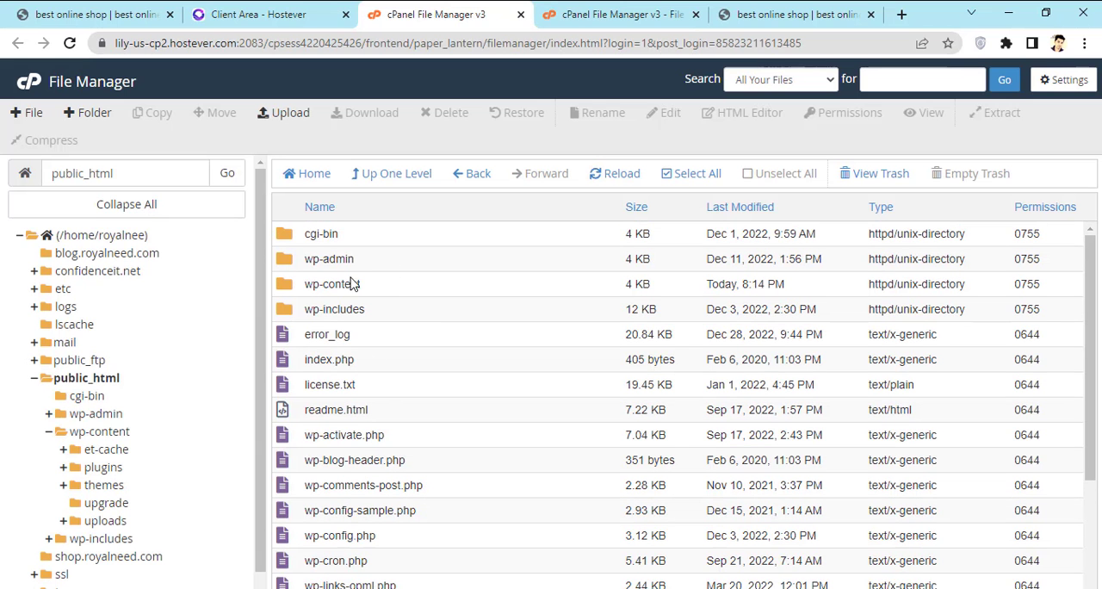
Step: Upload "Keto Bullet - get back in shape - DE,AT.zip" from Downloads to public_html and go back to that folder
click(286, 115)
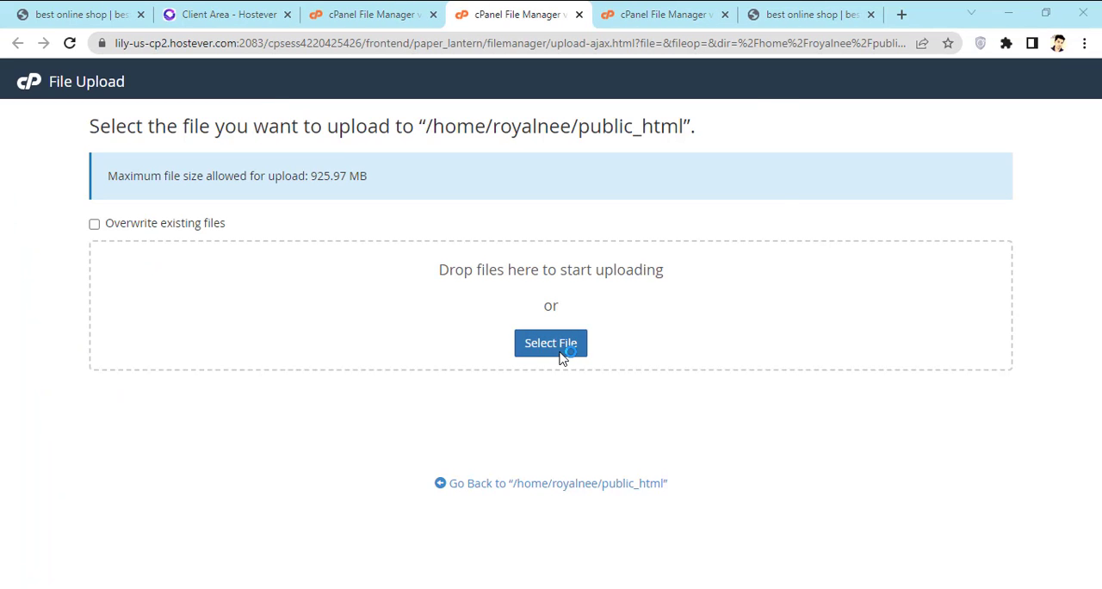
click(559, 354)
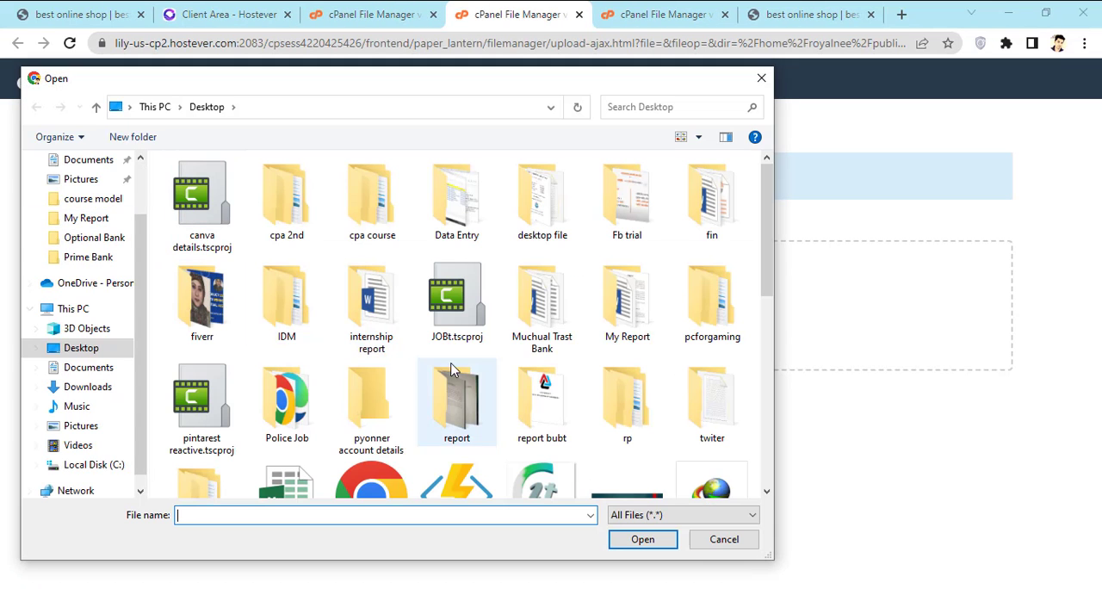
scroll(463, 394, down, 1)
scroll(463, 395, down, 1)
click(87, 386)
click(198, 224)
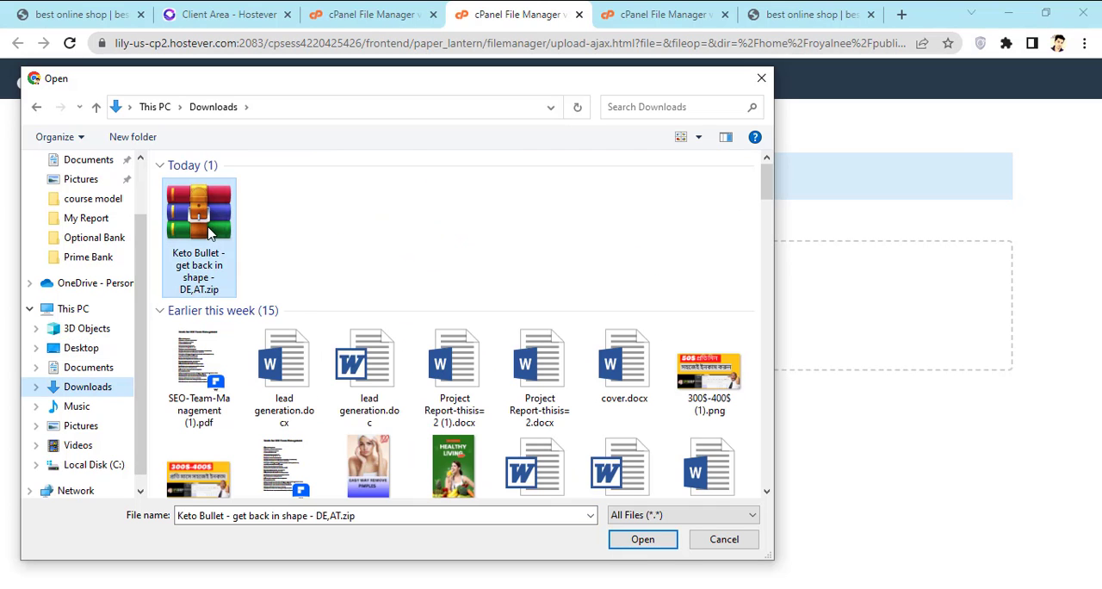
click(649, 544)
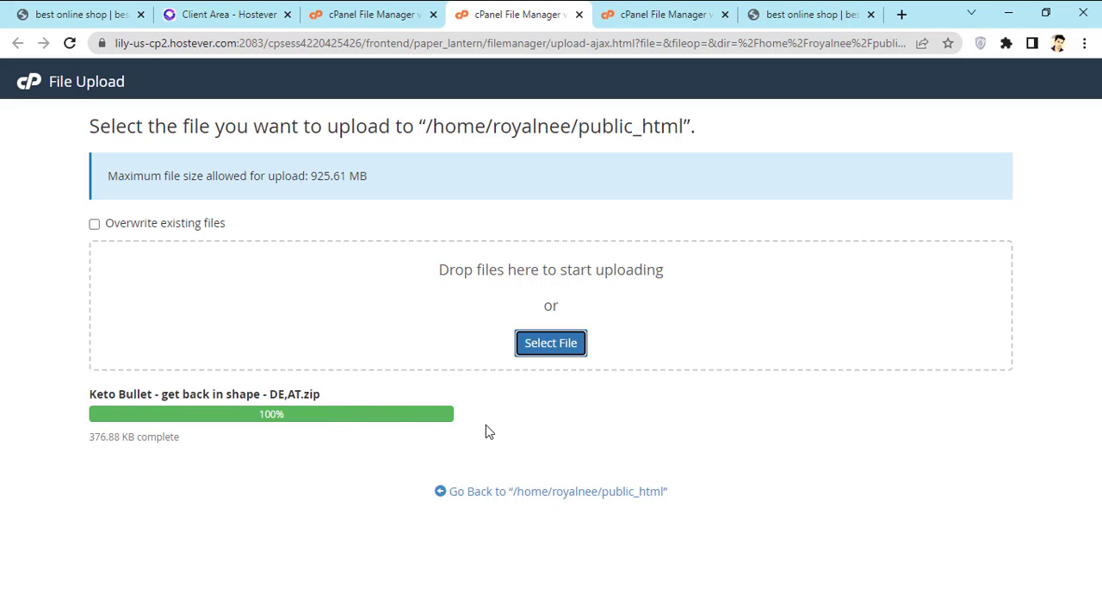
click(560, 491)
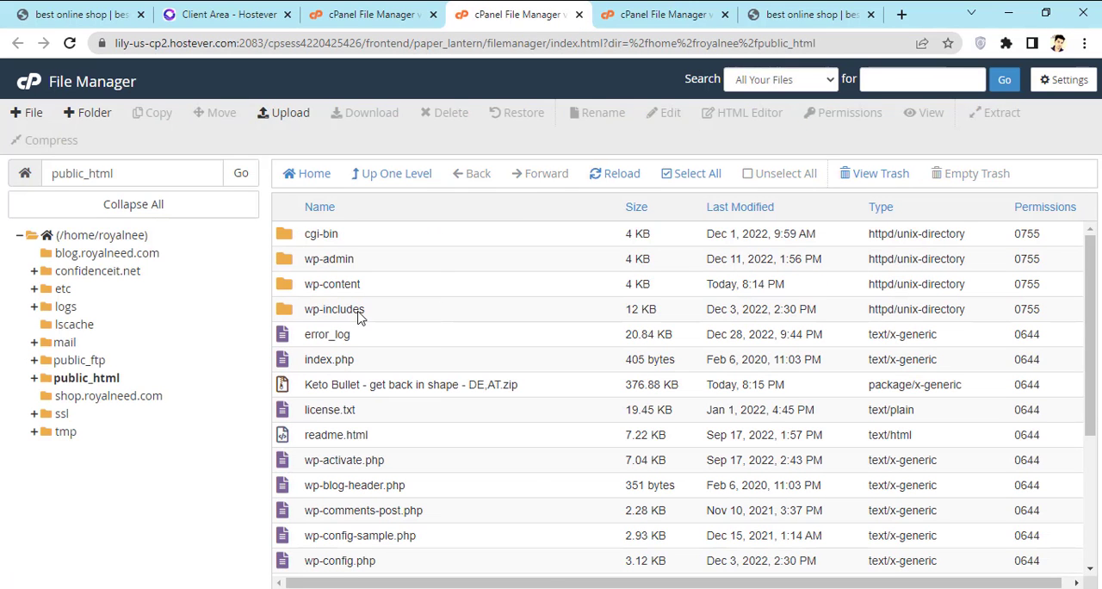
Step: Extract "Keto Bullet - get back in shape - DE,AT.zip" into /public_html and close the extraction results
scroll(379, 327, down, 3)
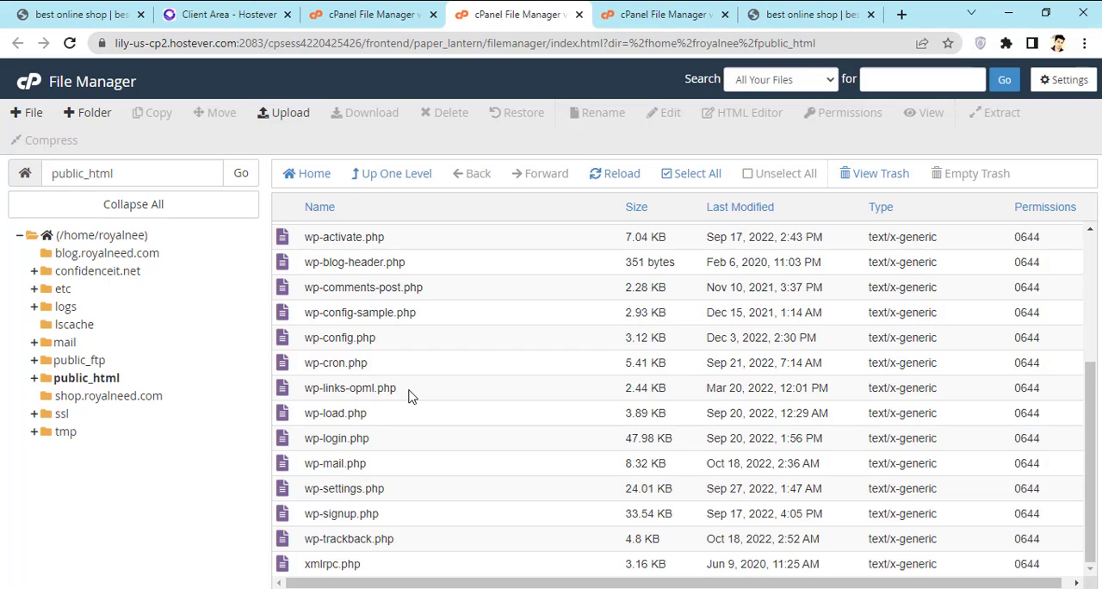
scroll(409, 395, up, 3)
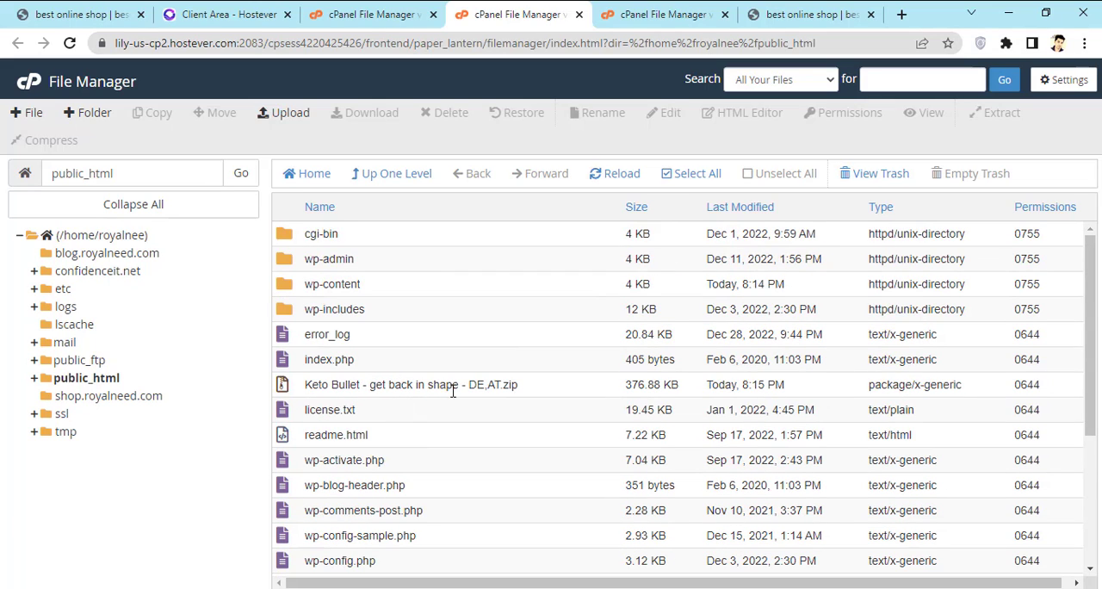
click(510, 384)
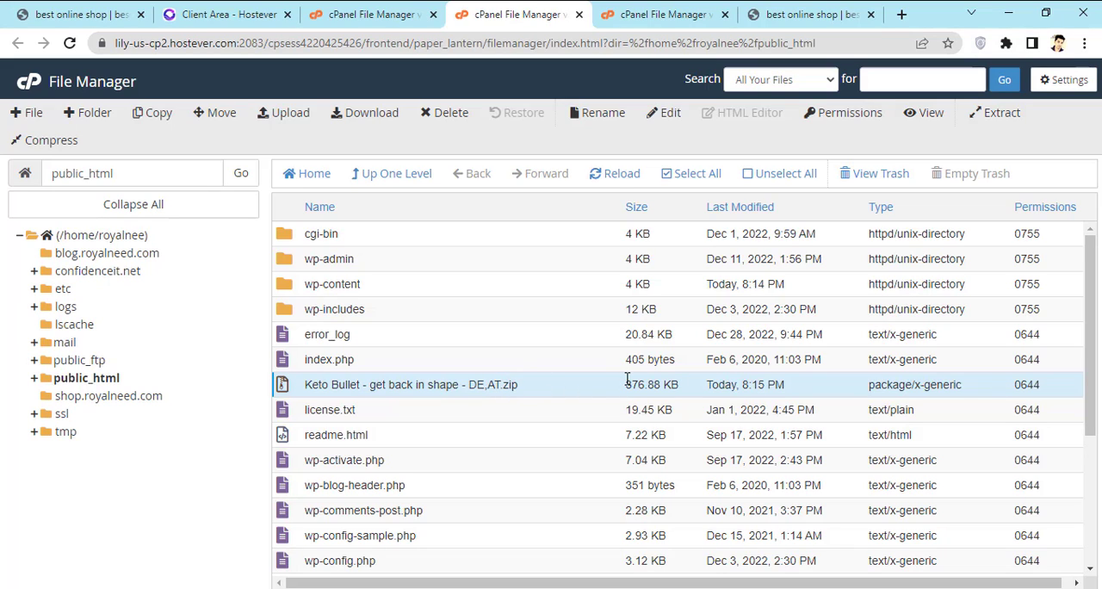
right_click(457, 381)
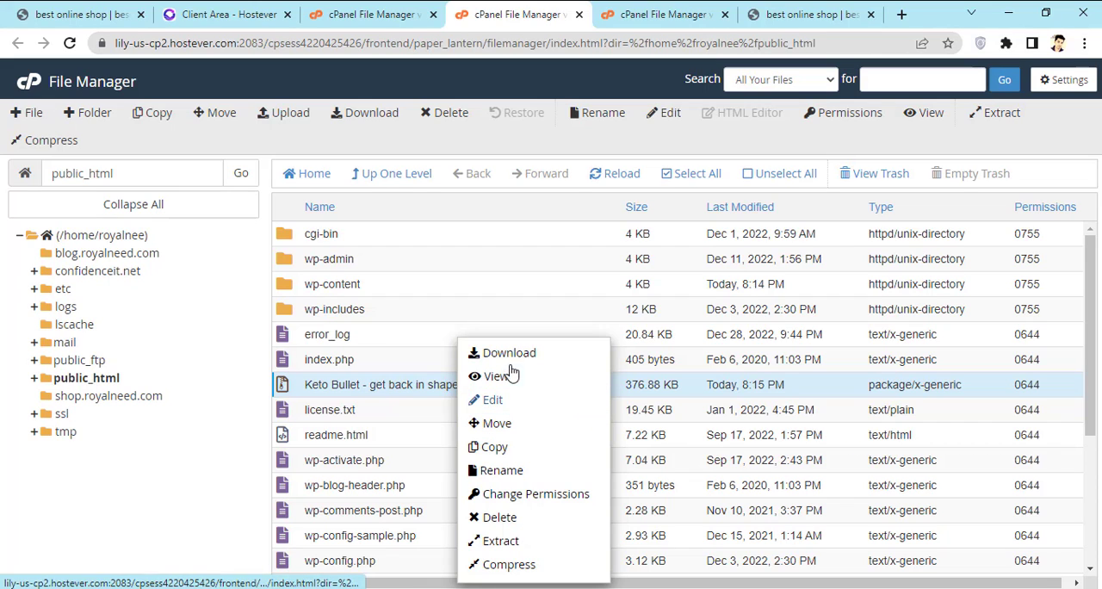
click(524, 541)
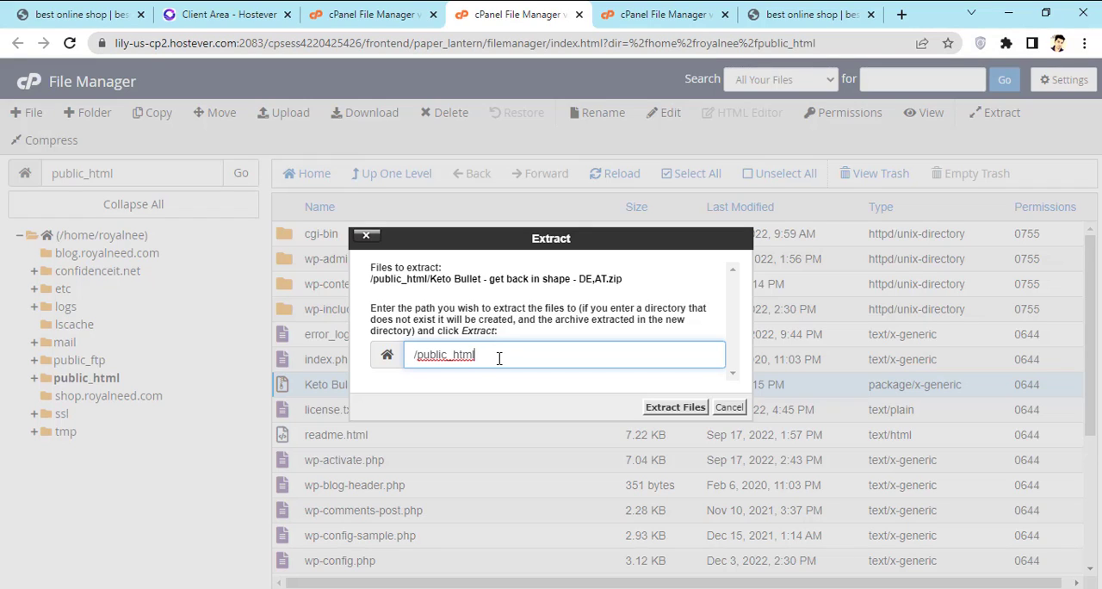
key(BackSpace)
click(675, 412)
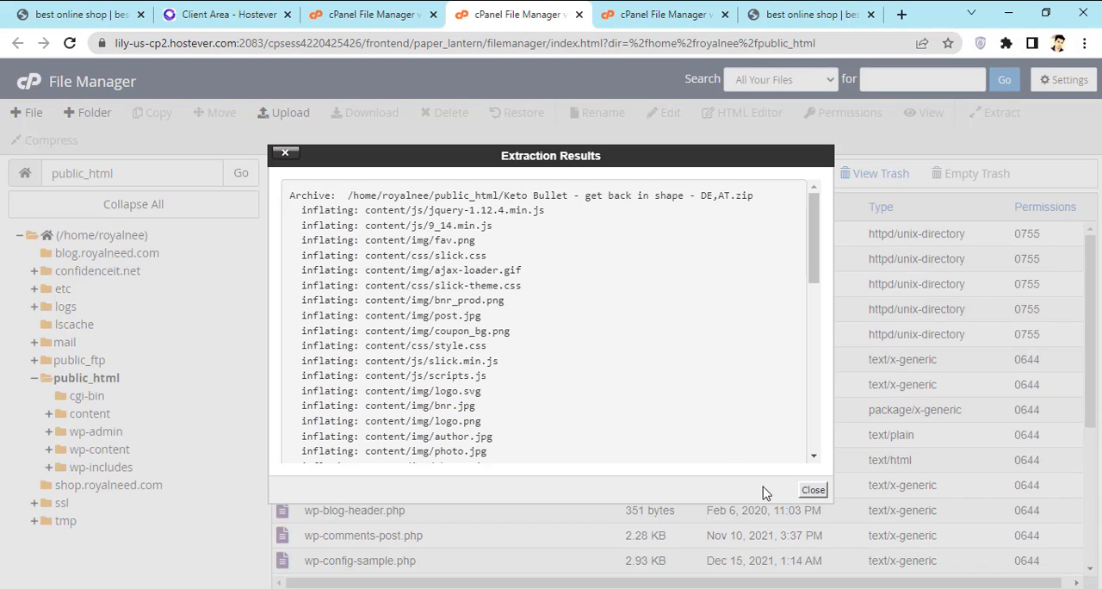
click(810, 491)
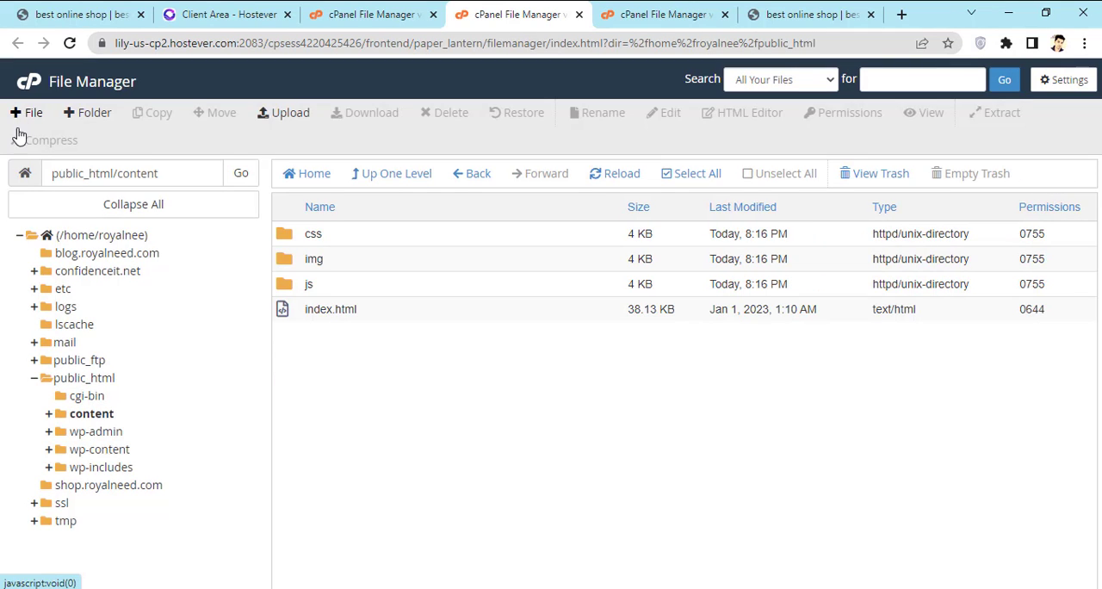
Step: Return to public_html and create a new folder named "ketu" in it
click(297, 177)
click(88, 120)
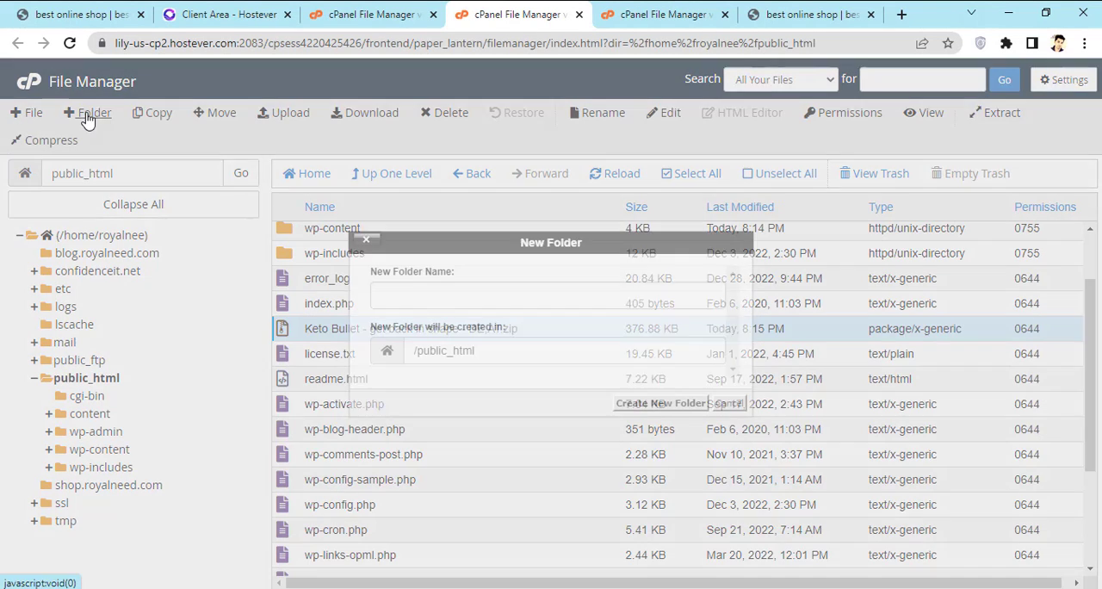
click(414, 295)
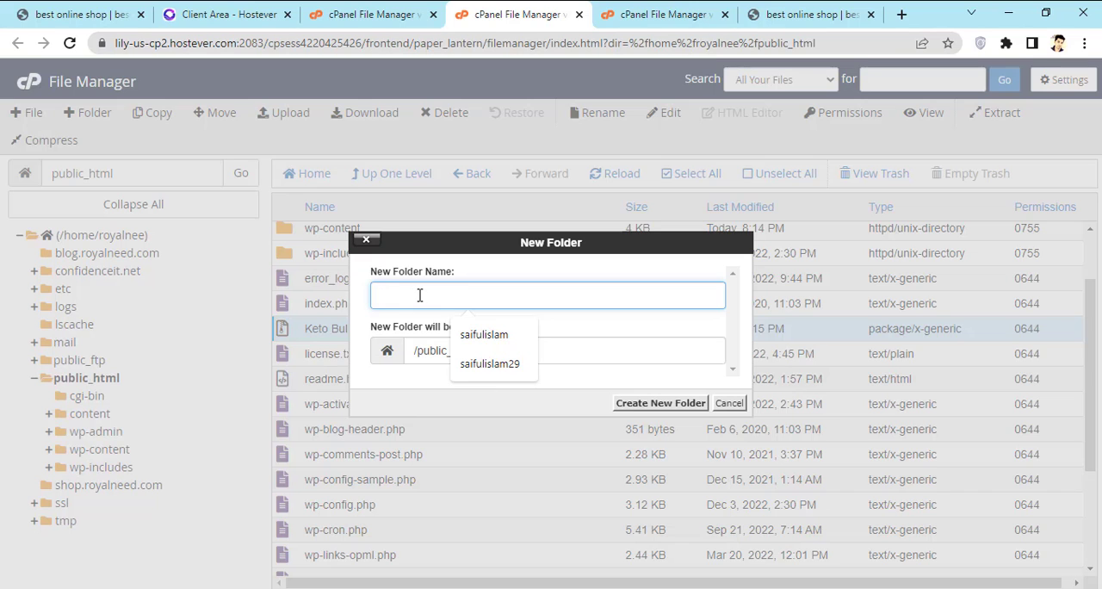
text(ketu)
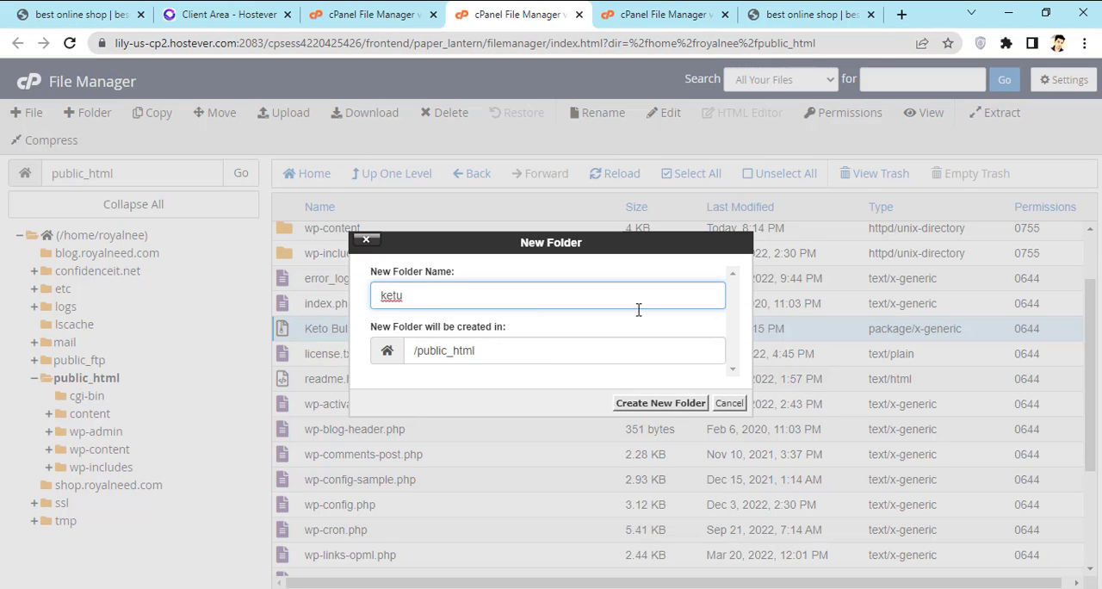
click(669, 404)
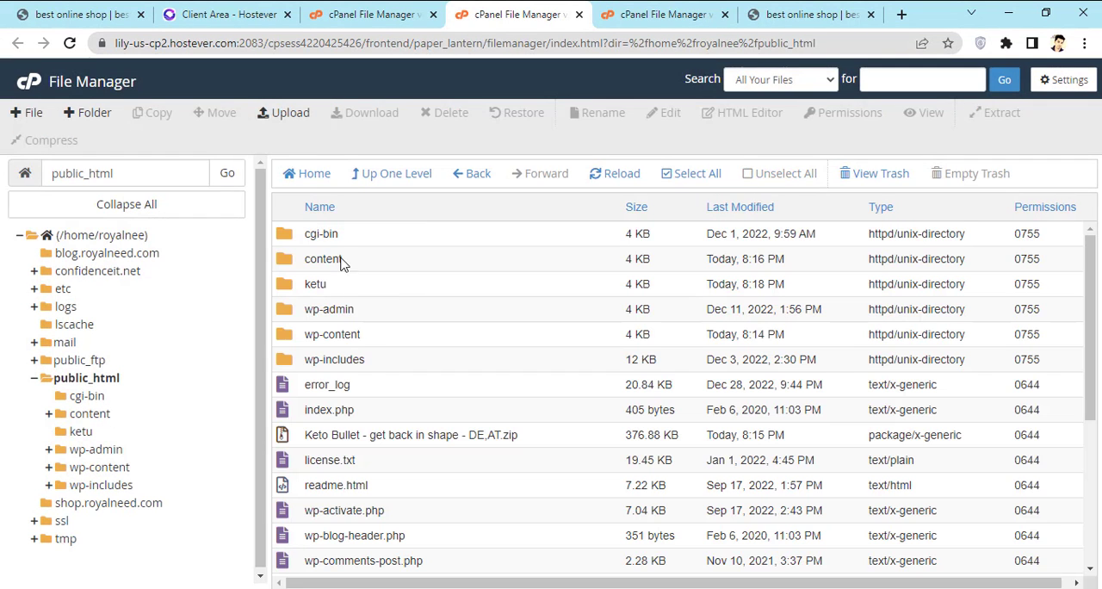
Step: Move "Keto Bullet - get back in shape - DE,AT.zip" from public_html to /public_html/ketu
click(325, 286)
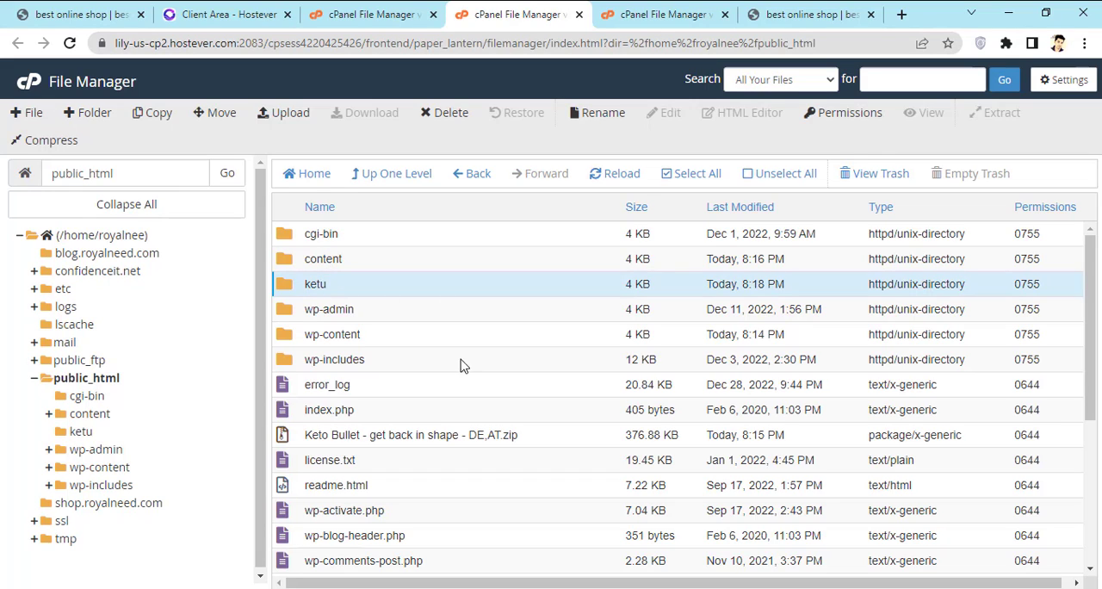
click(444, 436)
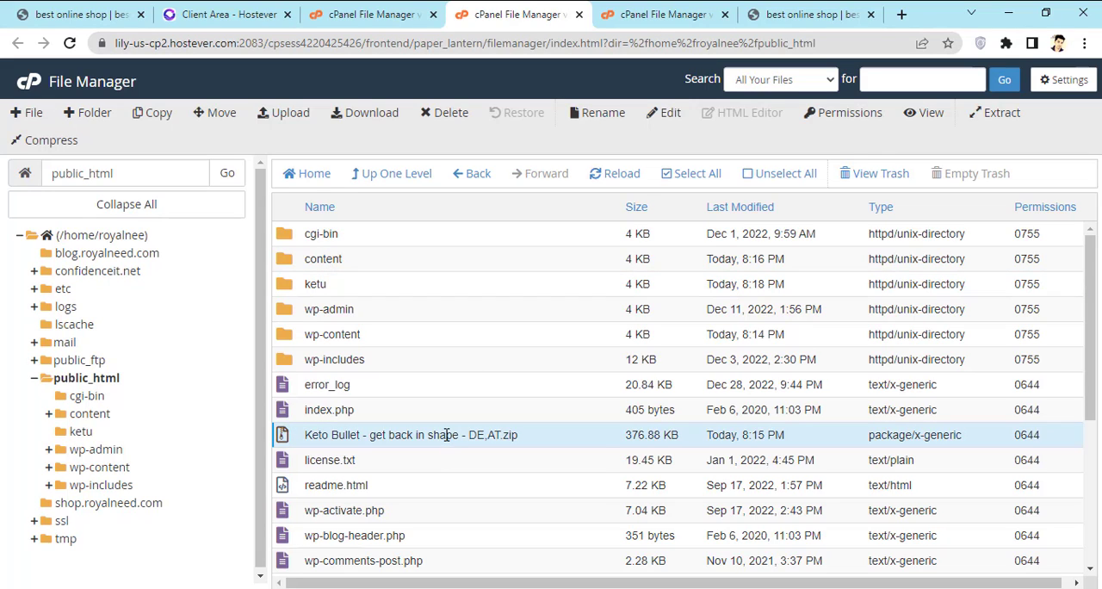
right_click(446, 434)
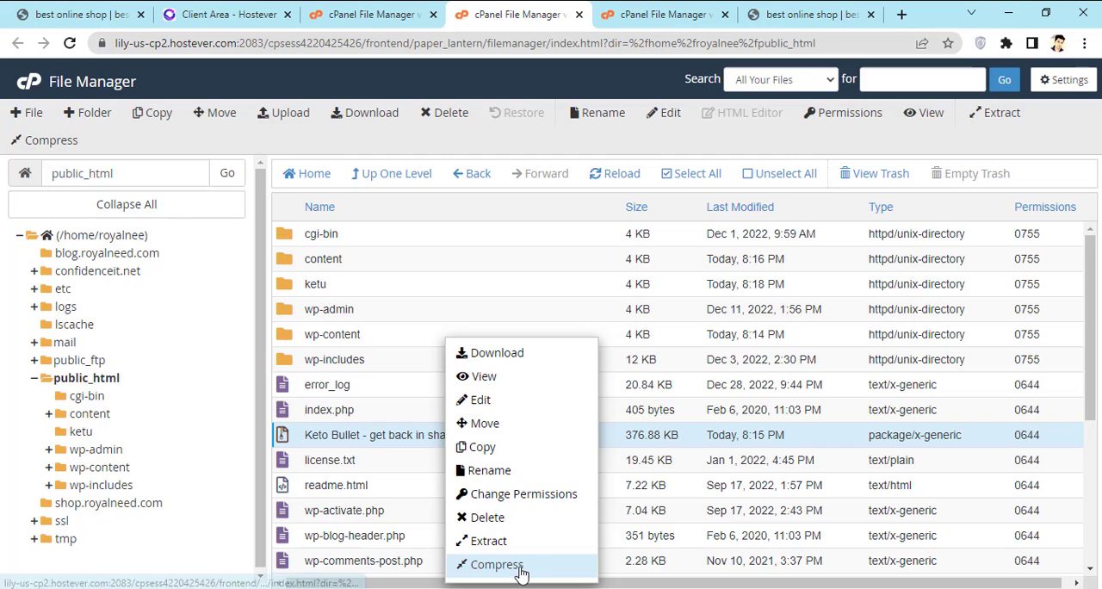
click(495, 430)
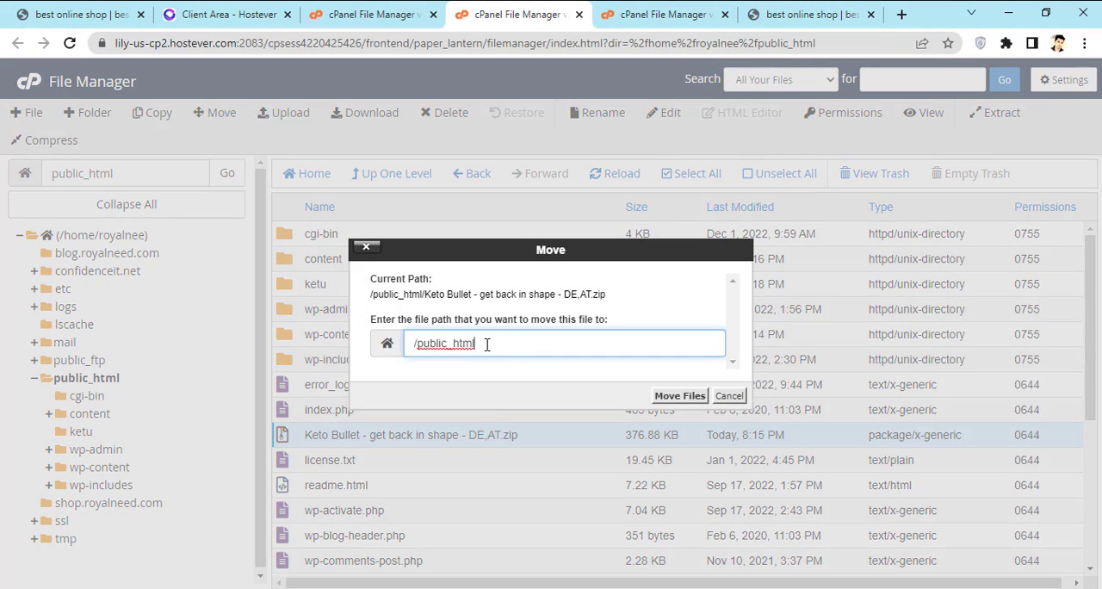
click(679, 395)
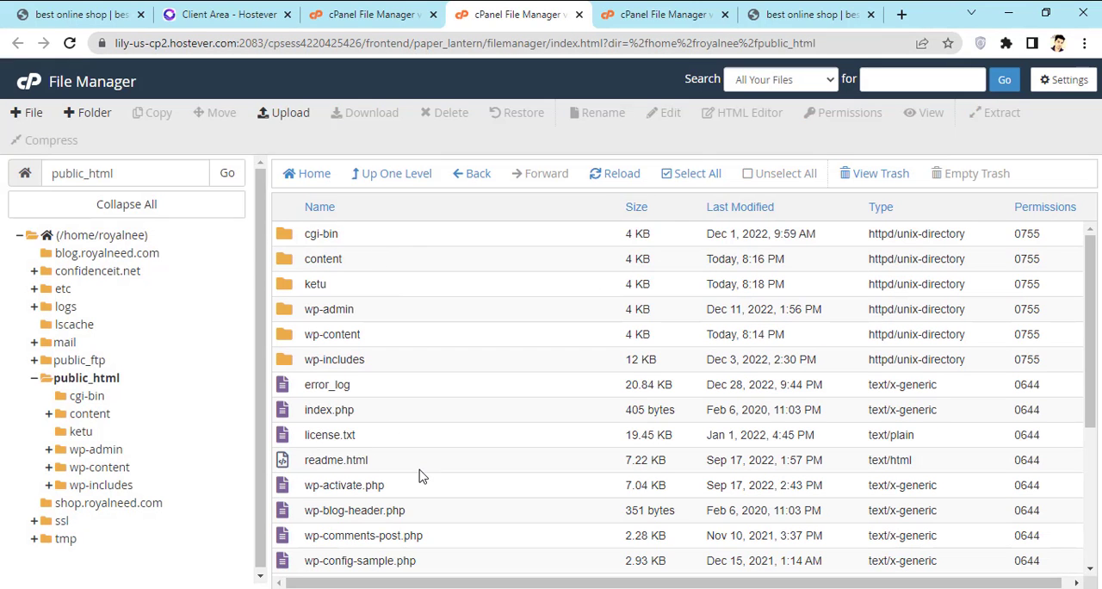
Step: Open the ketu folder, extract the Keto Bullet zip into /public_html/ketu and close the extraction results
click(318, 284)
double_click(489, 290)
right_click(341, 240)
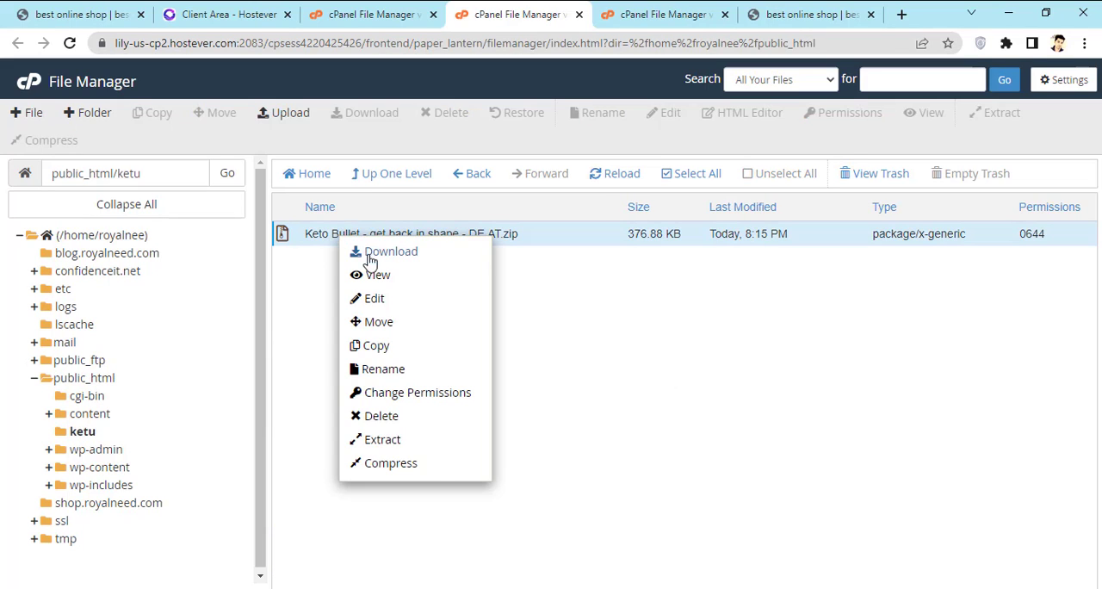
click(400, 441)
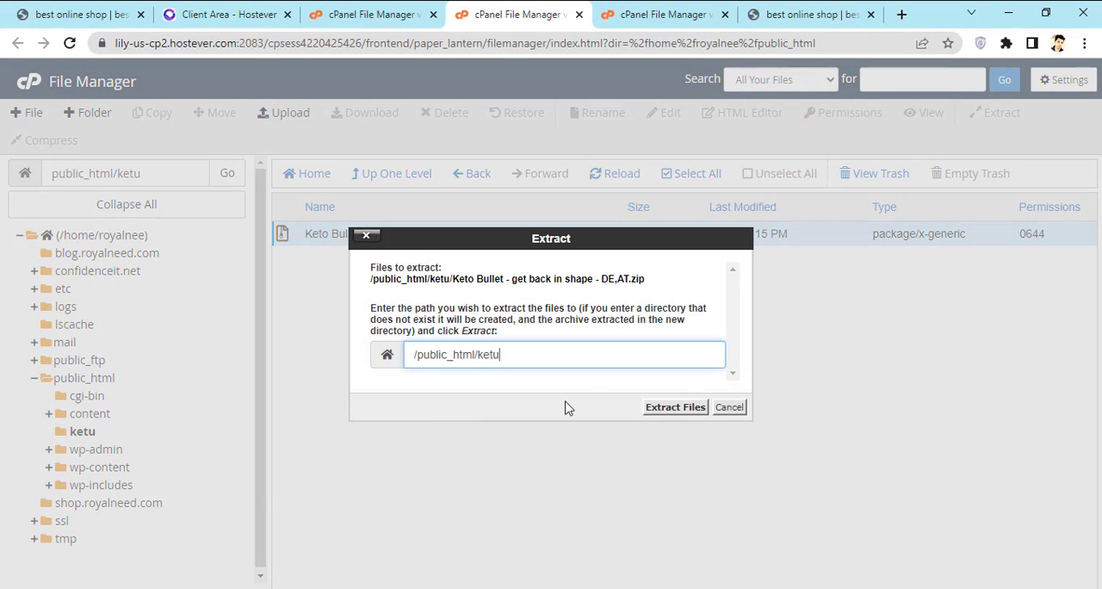
click(663, 408)
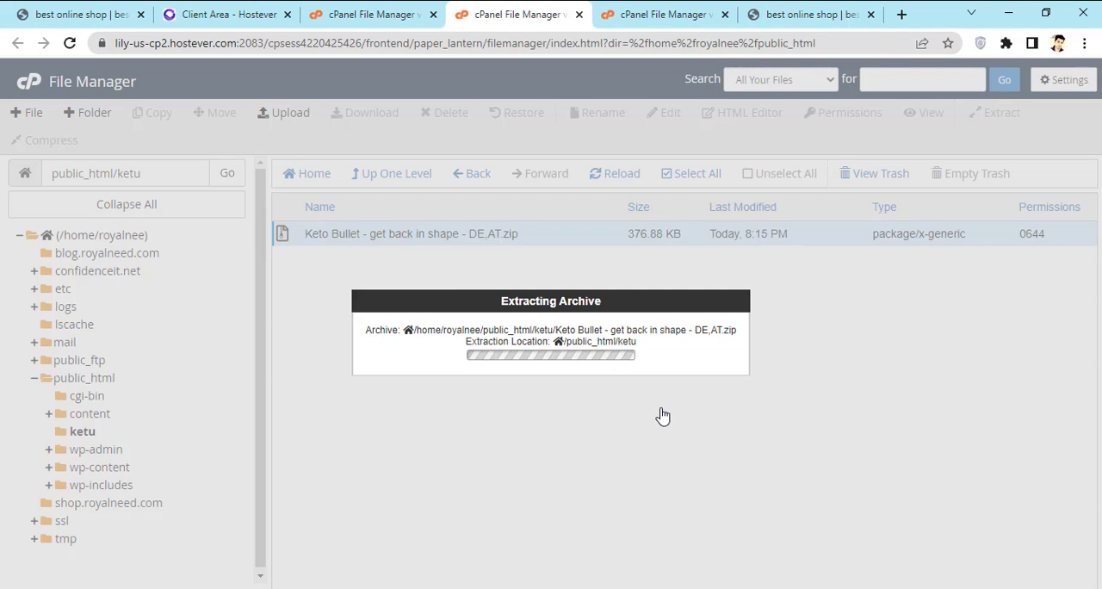
click(813, 489)
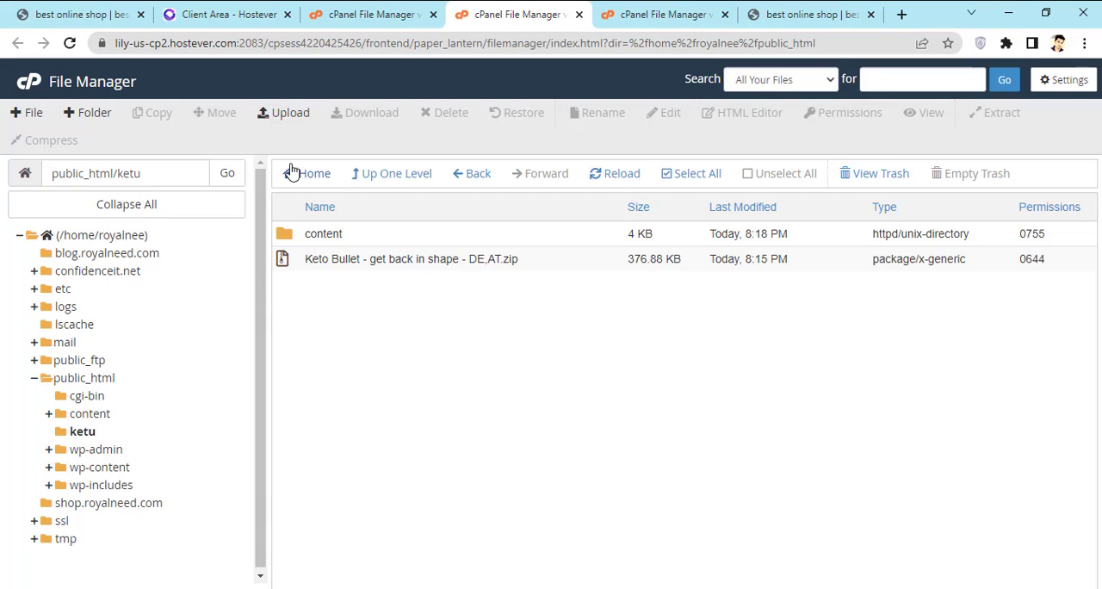
Step: Return to public_html, look into the earlier extracted content folder there and delete that folder
click(480, 183)
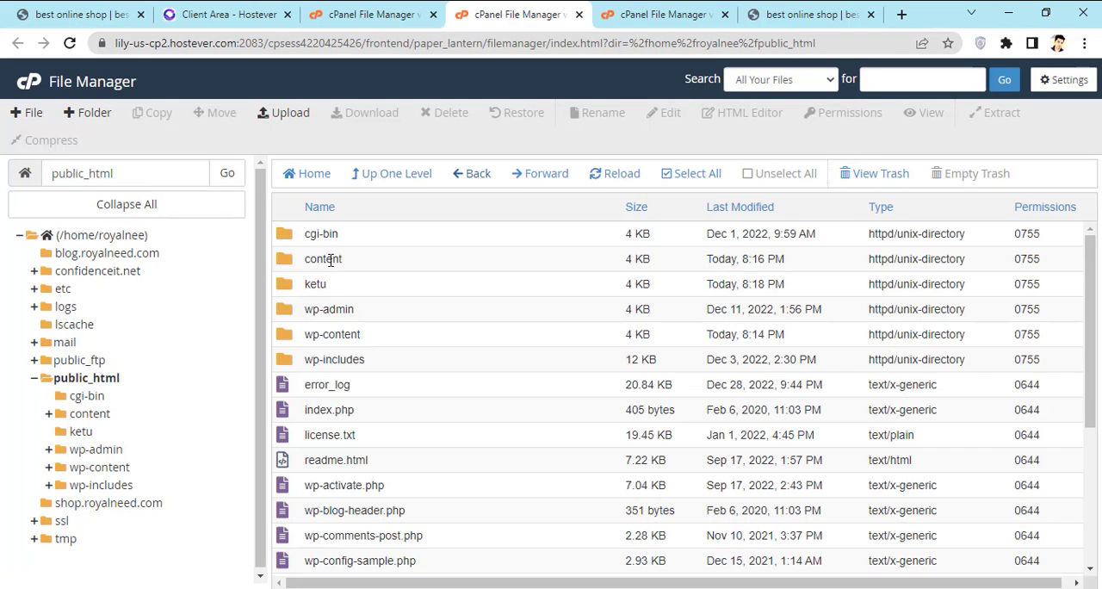
click(334, 259)
double_click(334, 260)
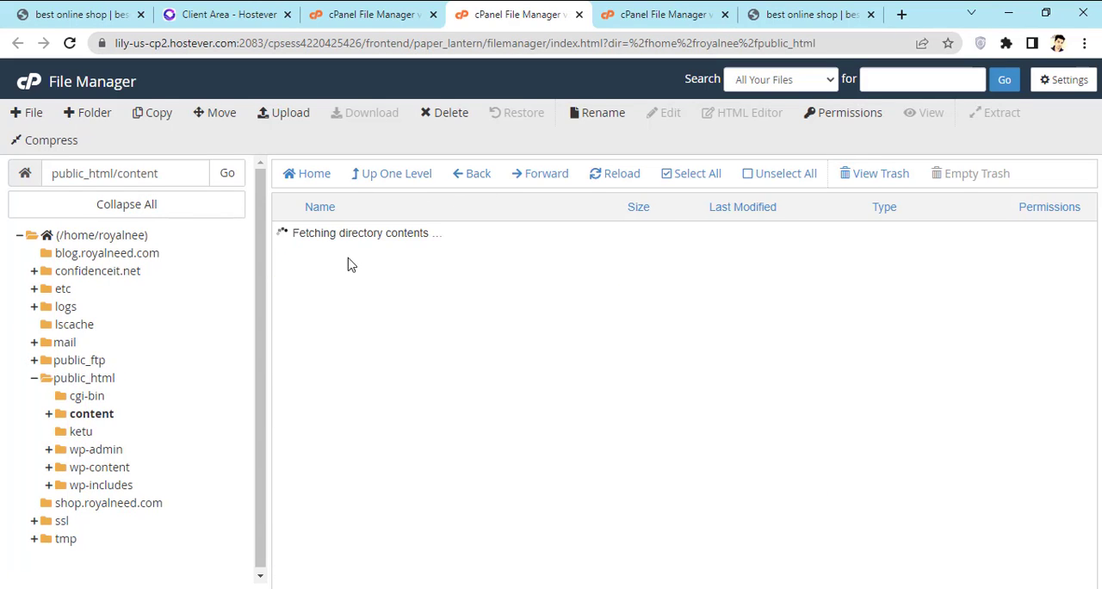
click(472, 176)
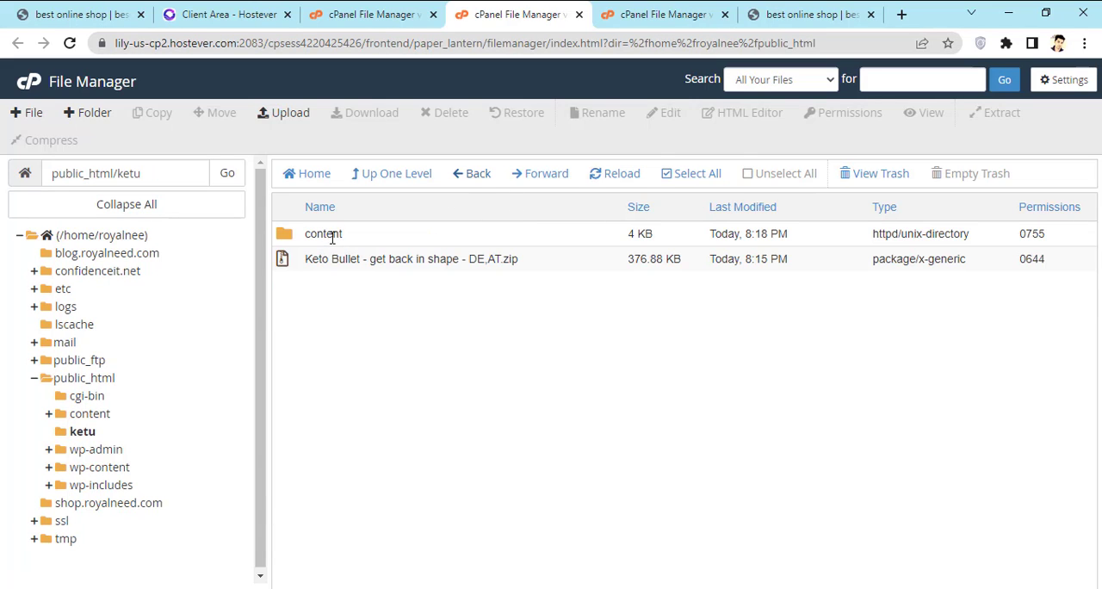
click(469, 177)
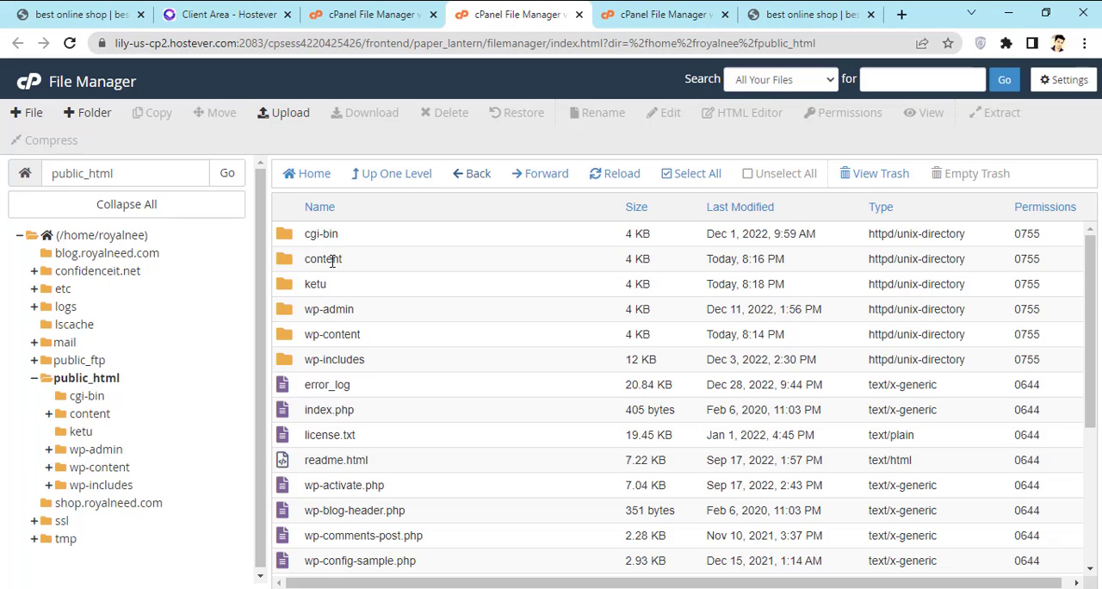
click(334, 258)
right_click(338, 259)
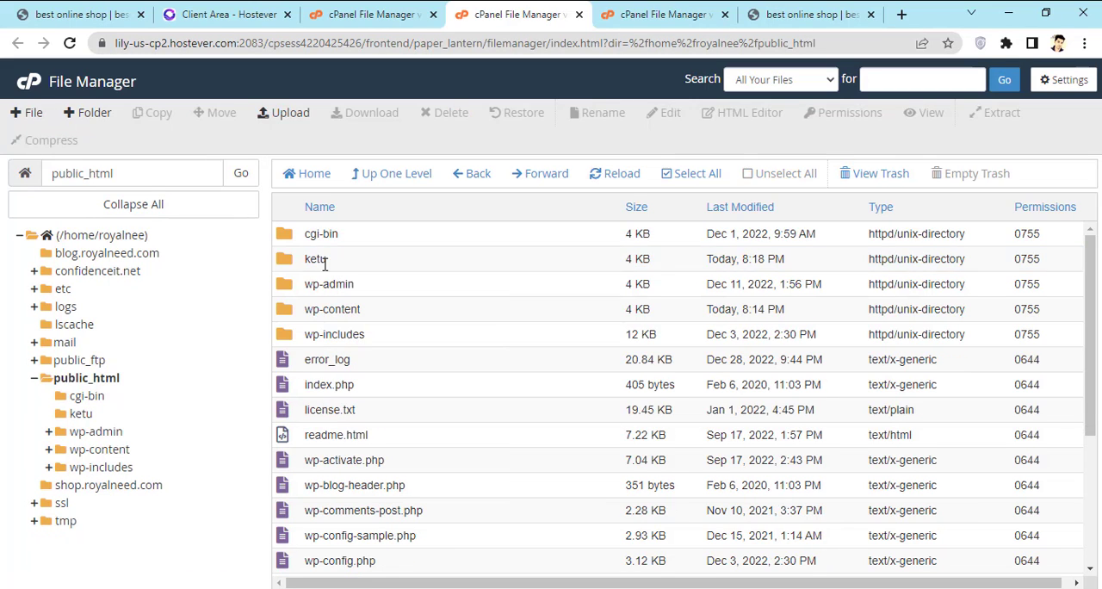
Step: Open the ketu folder and examine the extracted files inside its content folder
double_click(324, 260)
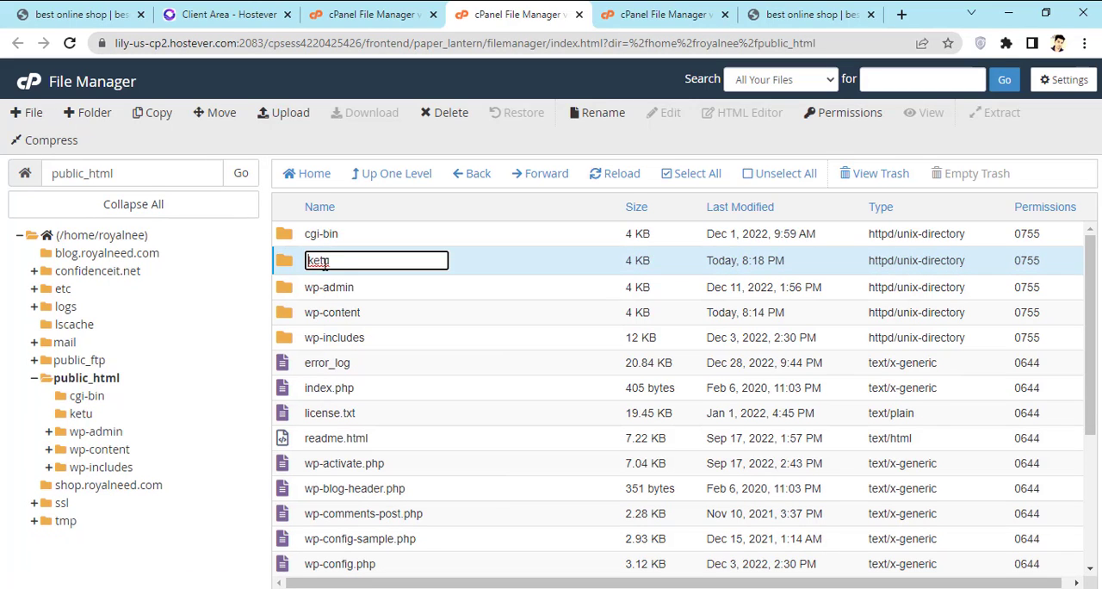
click(472, 266)
double_click(473, 266)
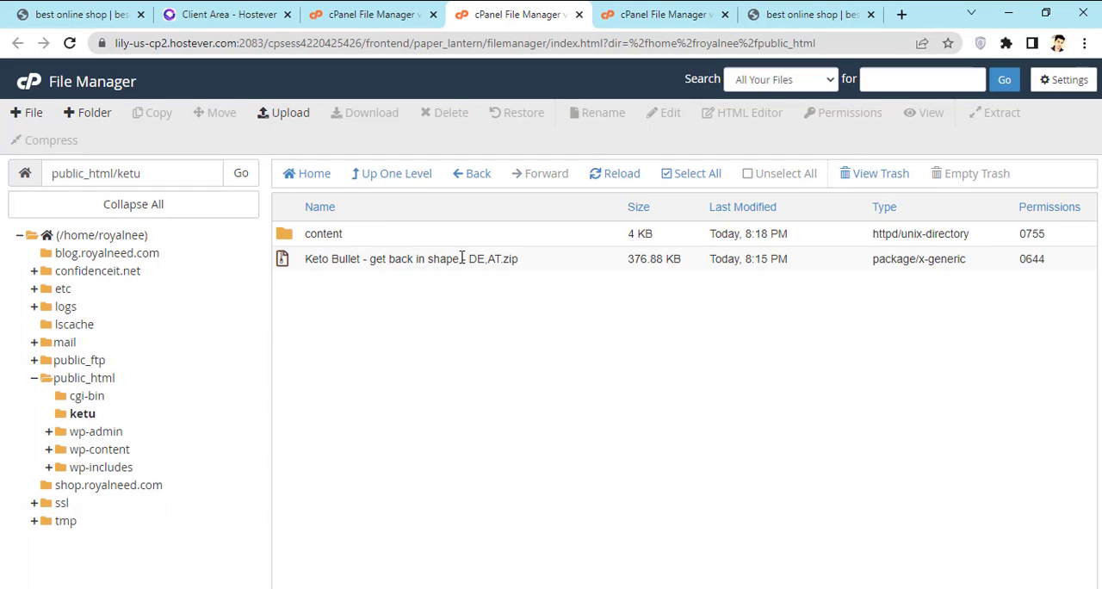
click(463, 262)
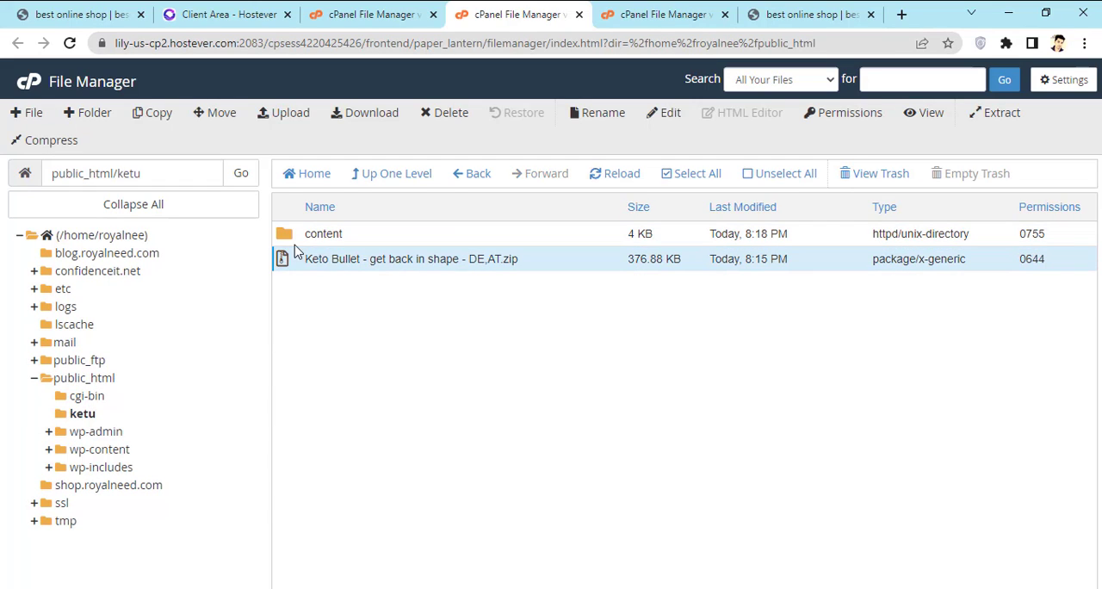
double_click(332, 235)
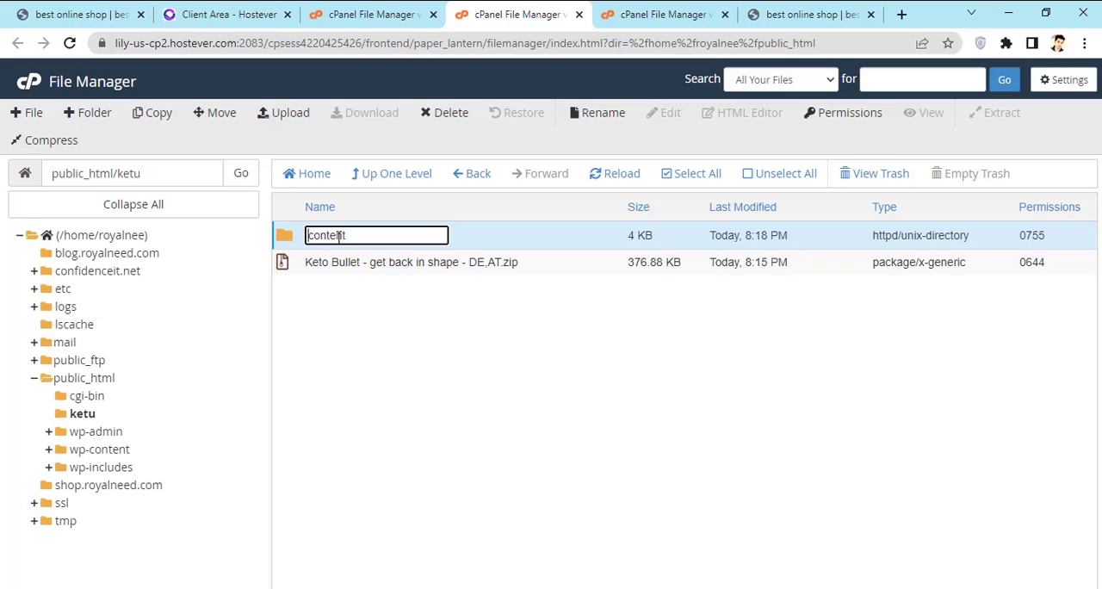
double_click(487, 236)
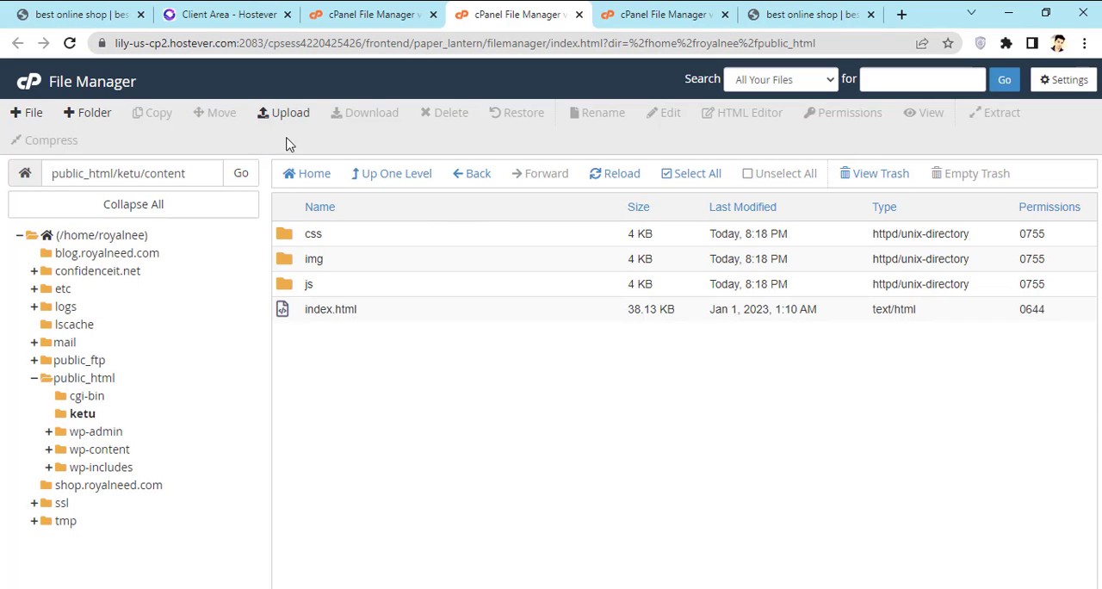
Step: Go back to the ketu folder and move "Keto Bullet - get back in shape - DE,AT.zip" to the trash
click(472, 176)
double_click(473, 241)
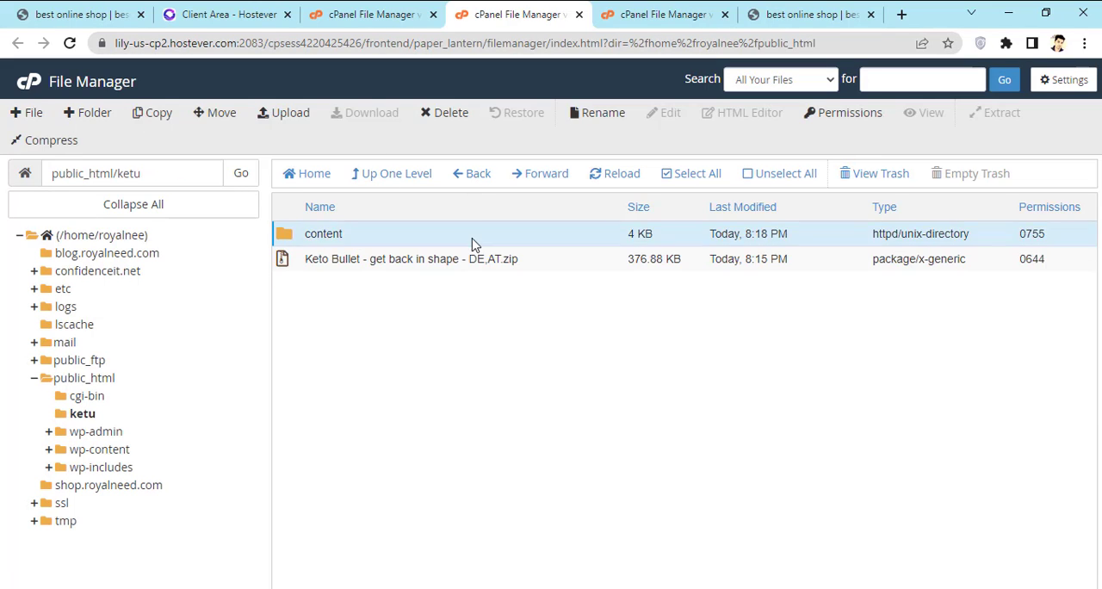
click(474, 174)
right_click(394, 260)
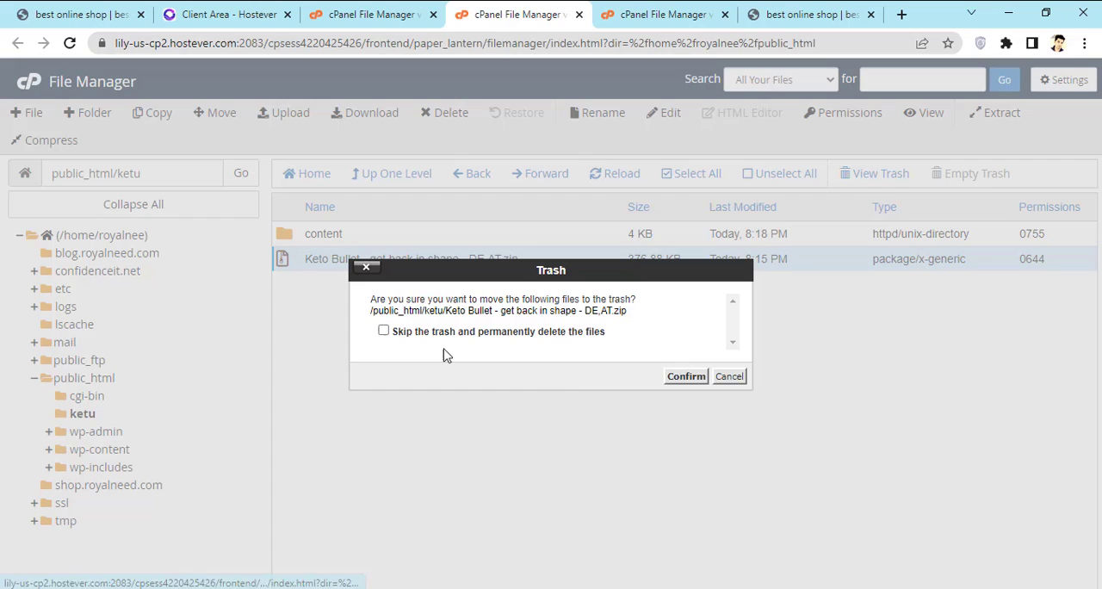
click(681, 376)
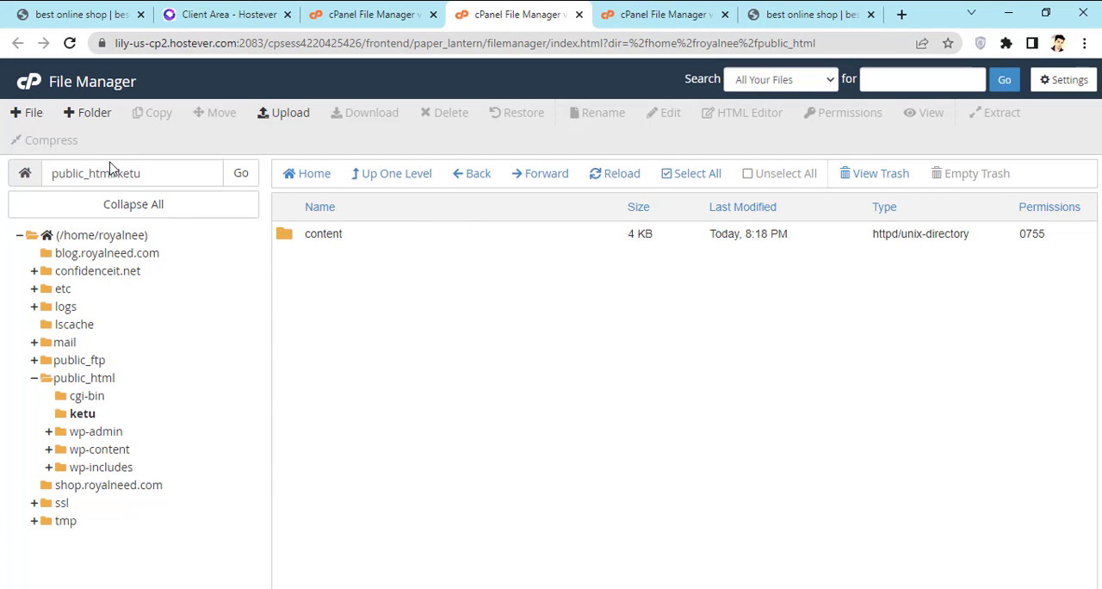
drag(152, 175, 129, 175)
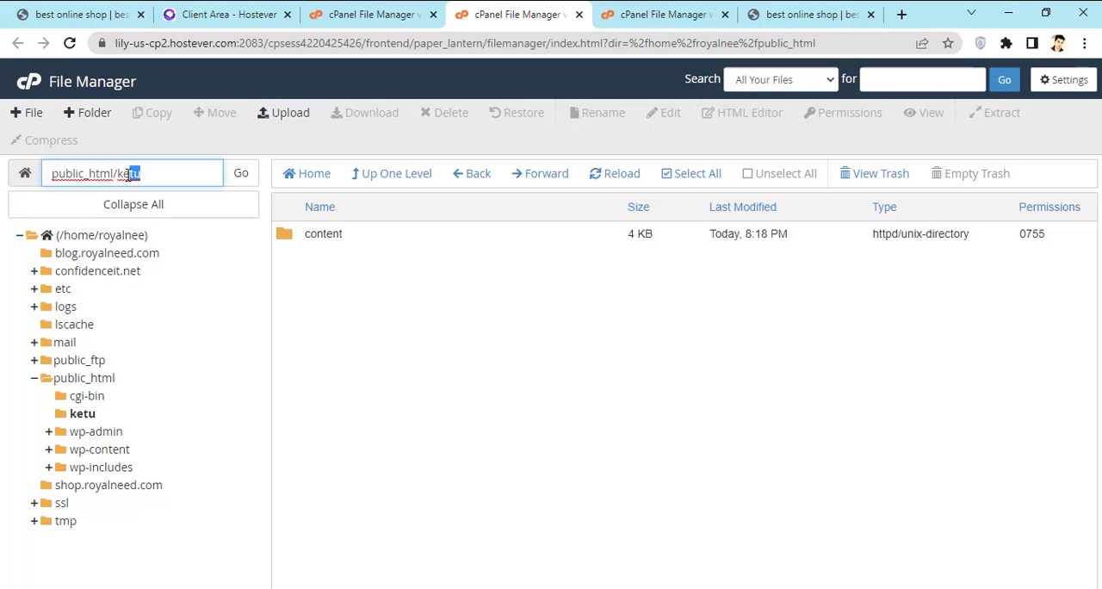
right_click(127, 173)
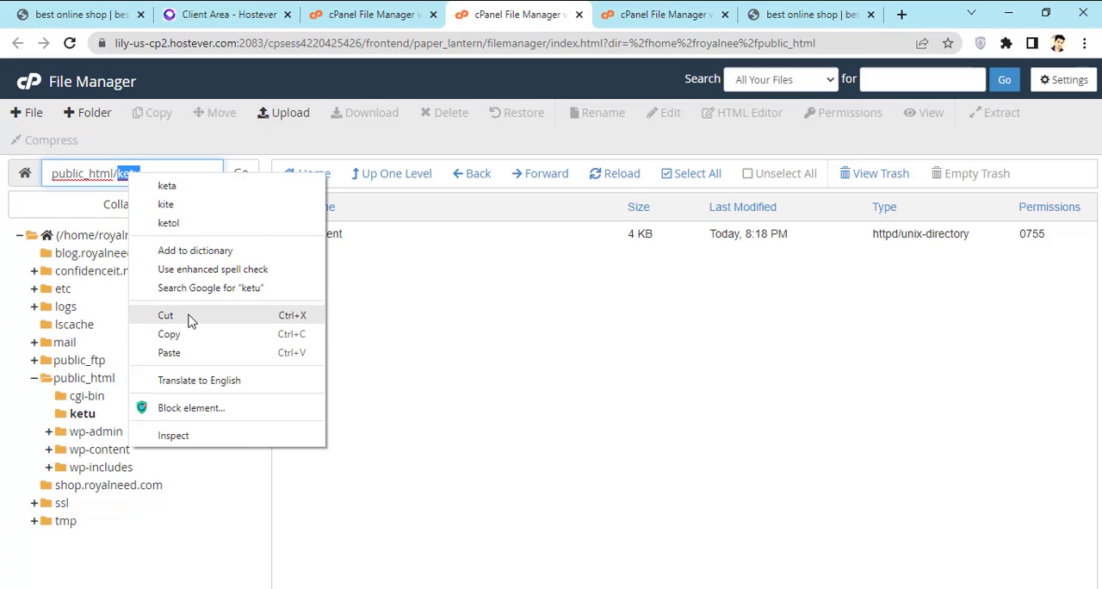
click(201, 338)
click(769, 14)
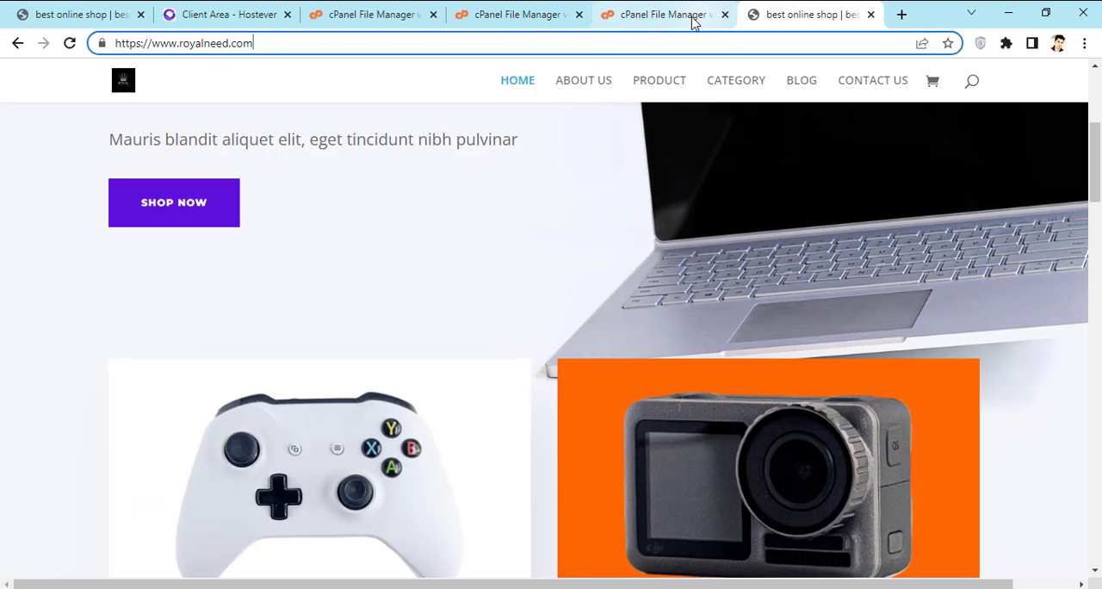
text(/)
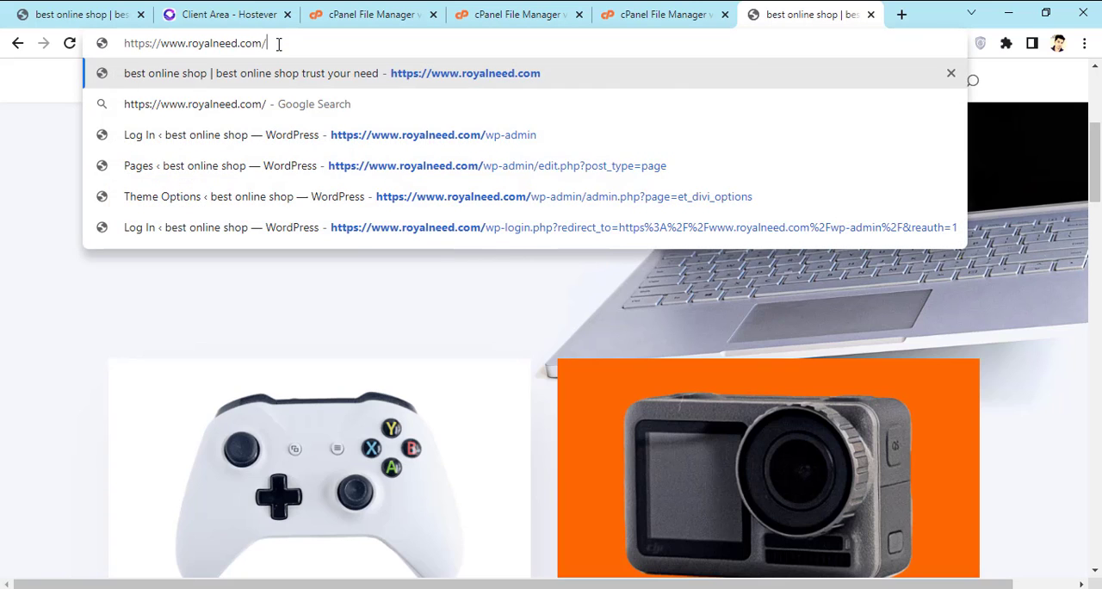
key(ctrl+v)
key(Return)
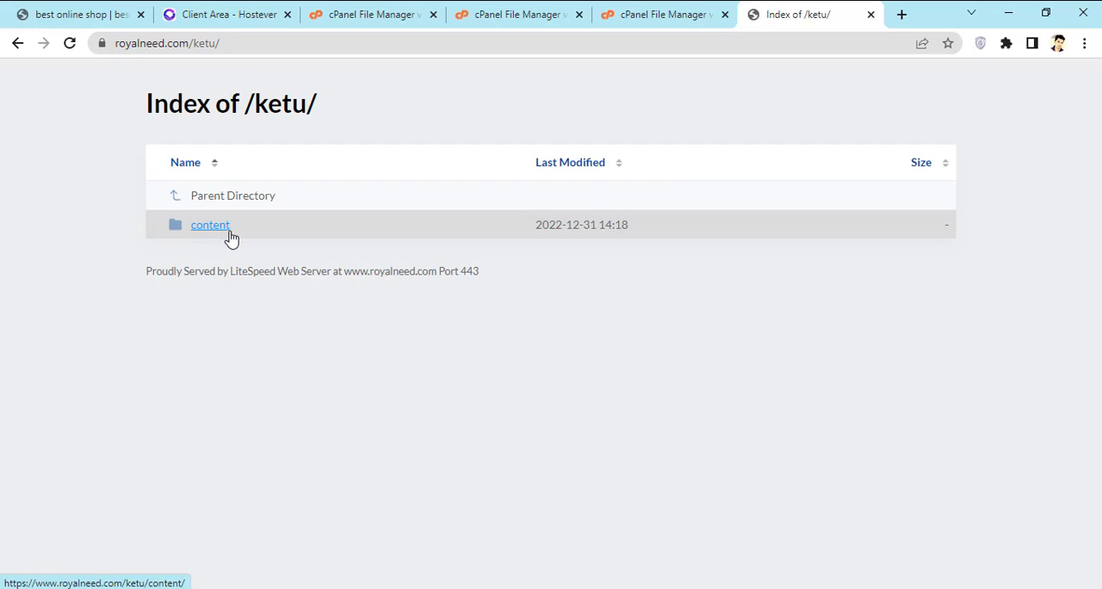
Step: Open the content folder from the /ketu/ index, dismiss the translation offer and look through the Keto Bullet prelanding
click(211, 227)
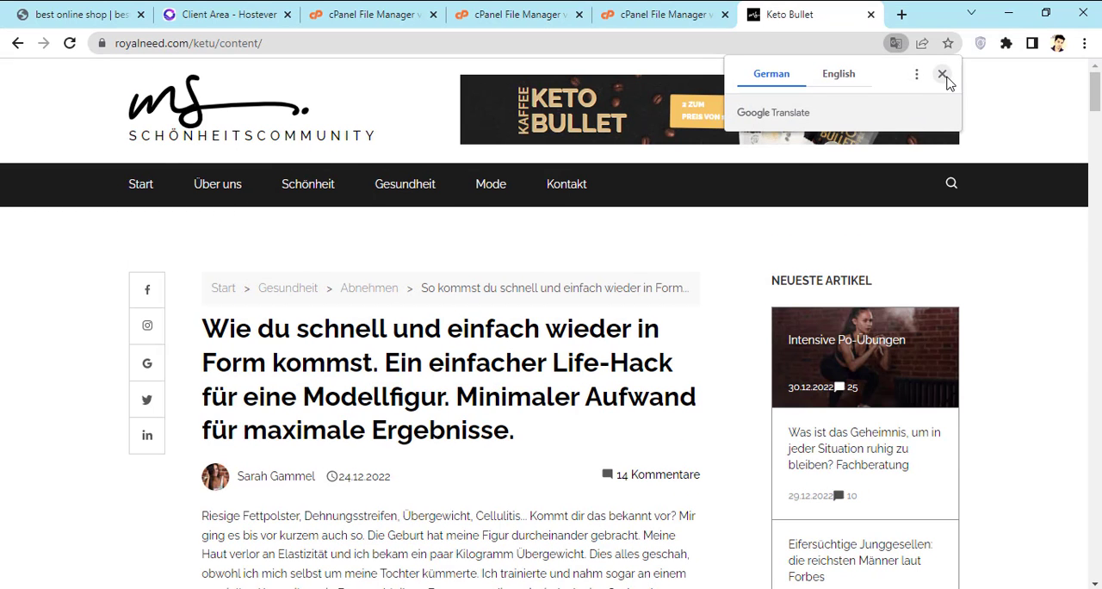
click(942, 74)
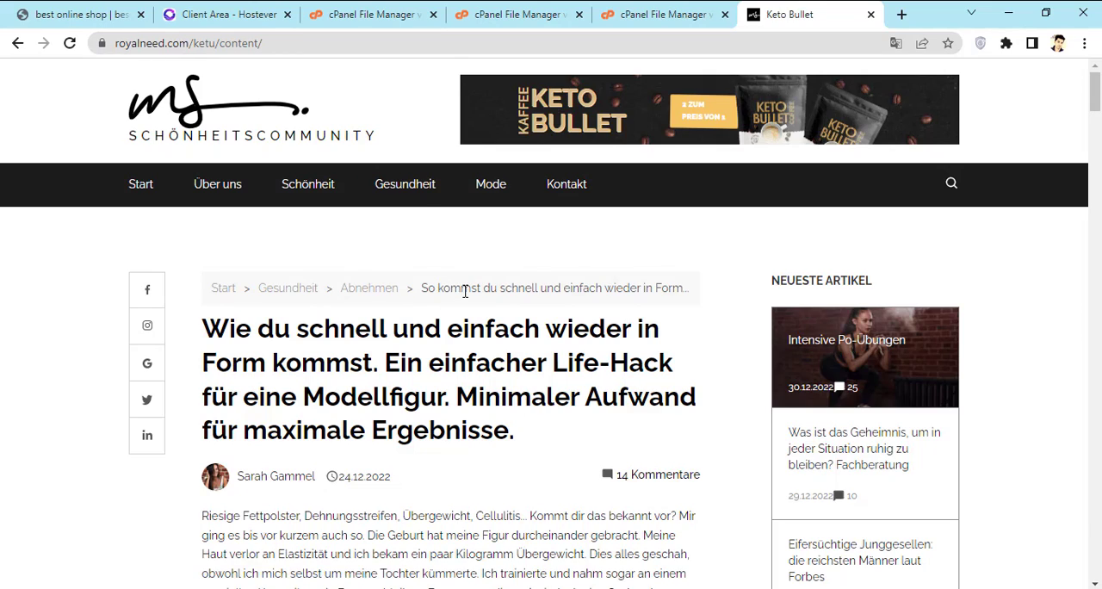
scroll(465, 291, down, 7)
scroll(457, 340, up, 5)
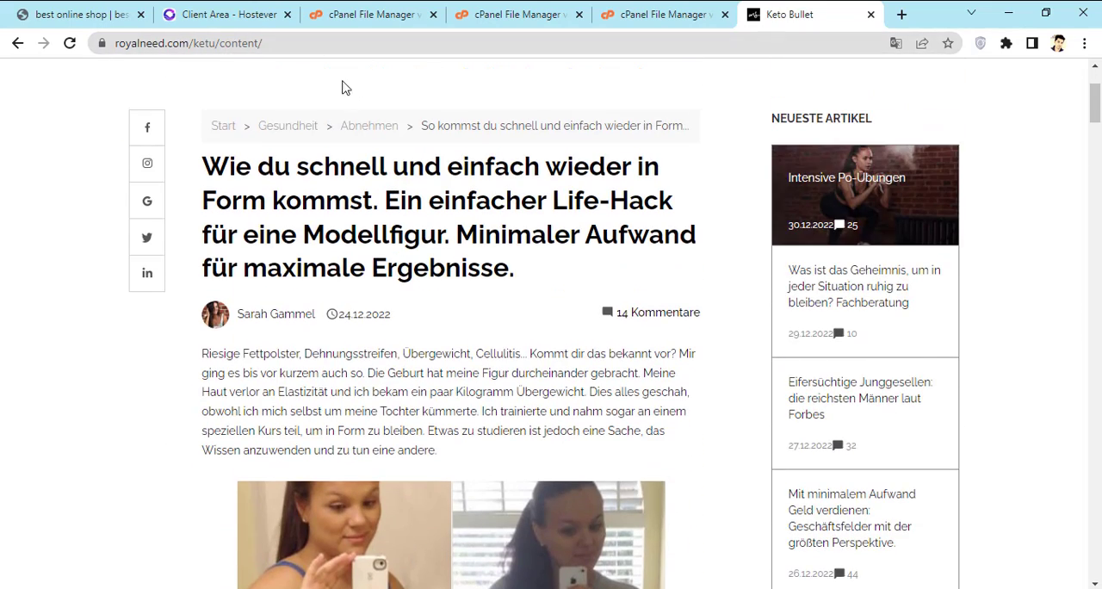
Step: Compare the content folder in public_html/ketu with the ketu and content parts of the prelanding's web address
click(645, 12)
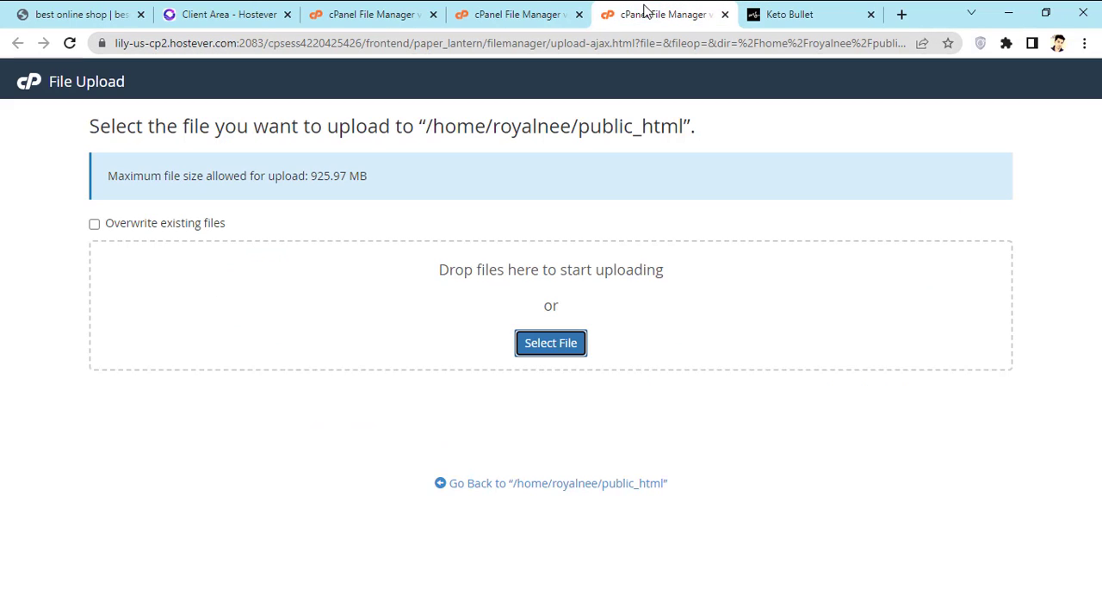
click(516, 14)
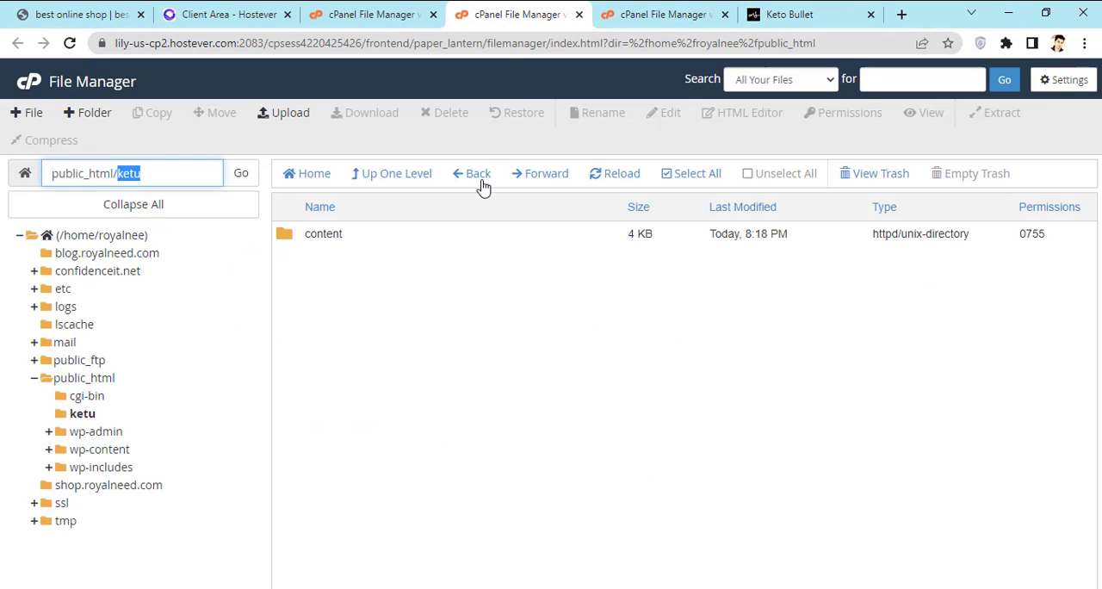
click(331, 233)
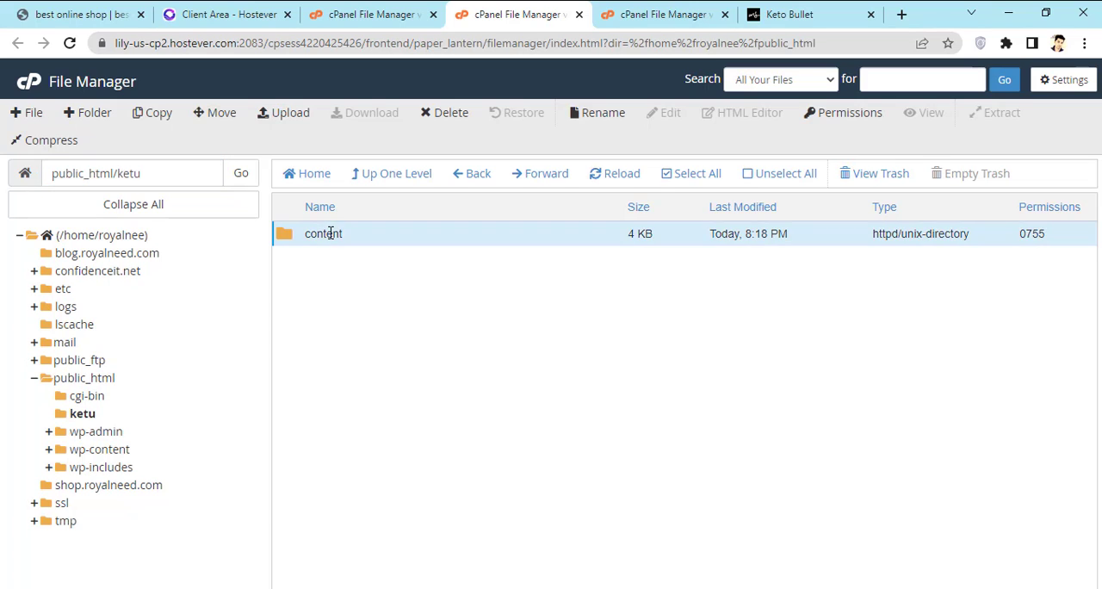
click(783, 14)
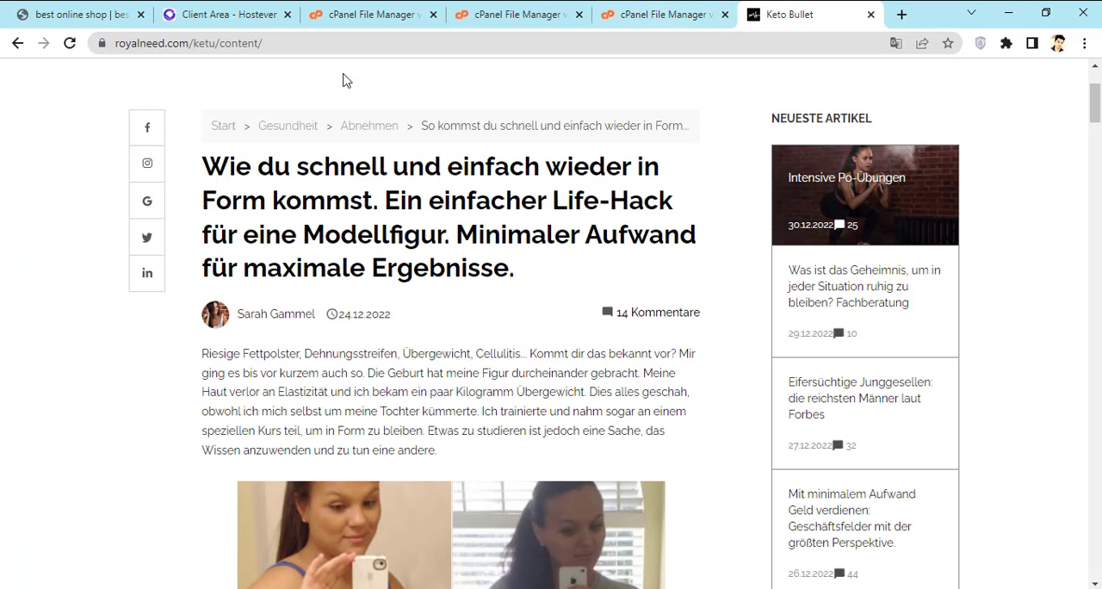
drag(197, 43, 217, 43)
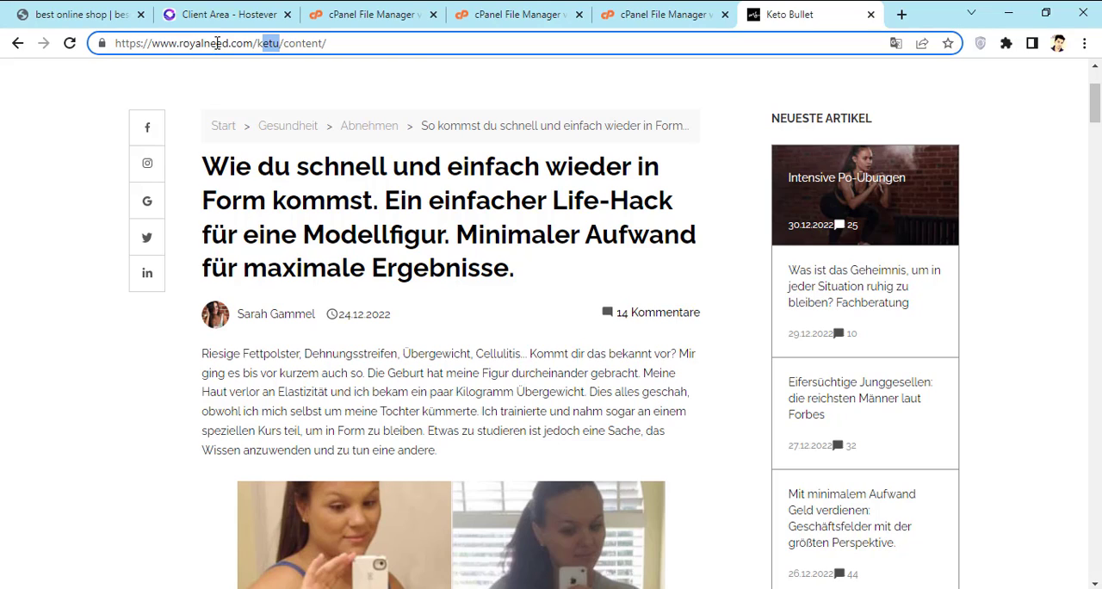
drag(286, 43, 332, 45)
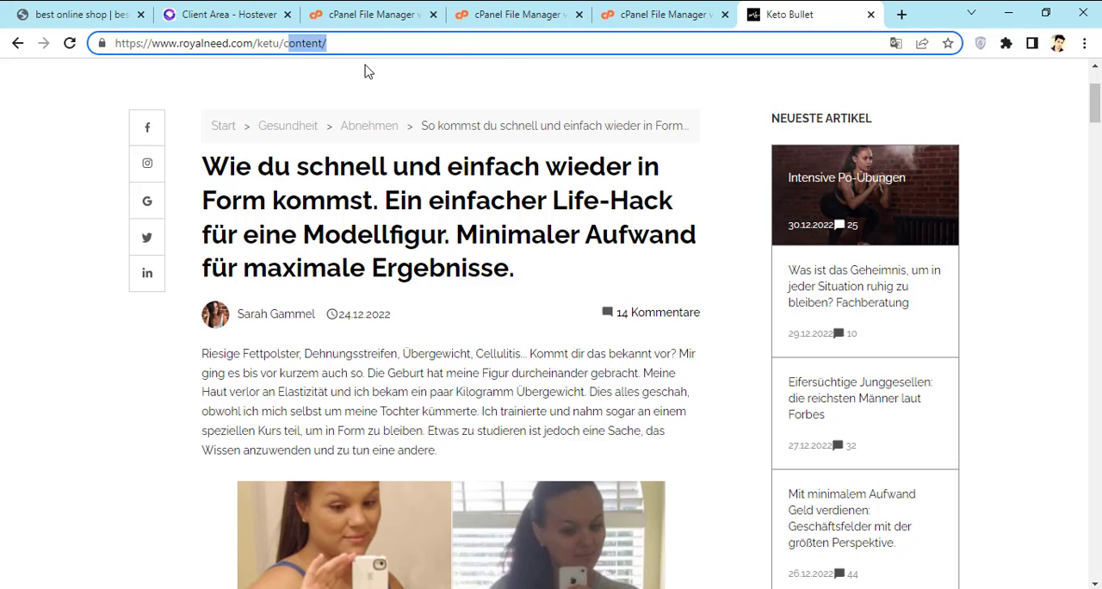
Step: Switch to the File Manager showing public_html/ketu and open its content folder
click(616, 15)
click(458, 12)
double_click(354, 244)
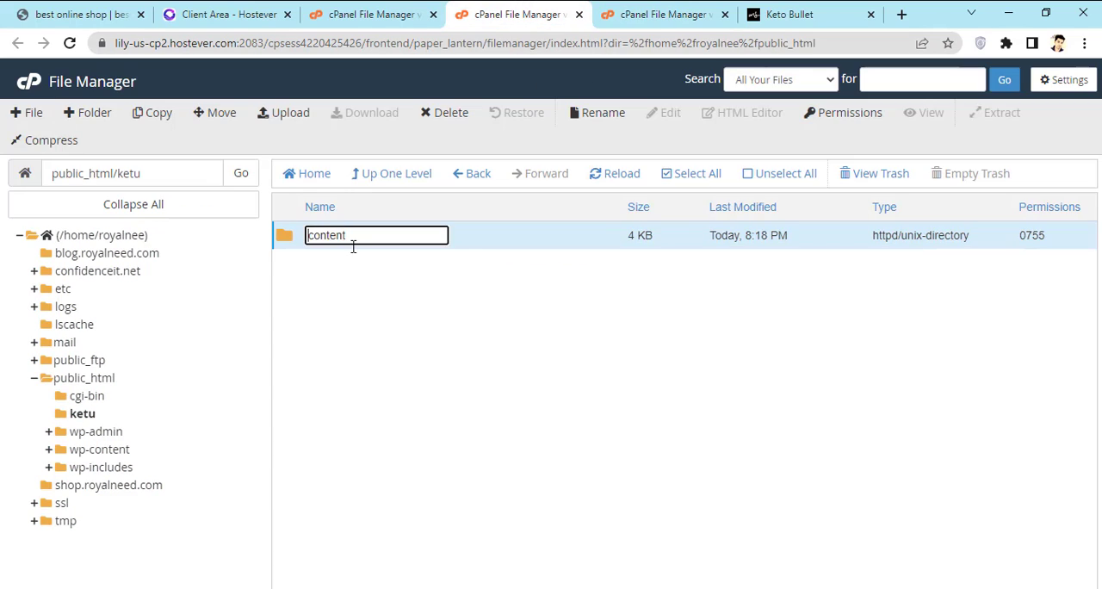
double_click(486, 247)
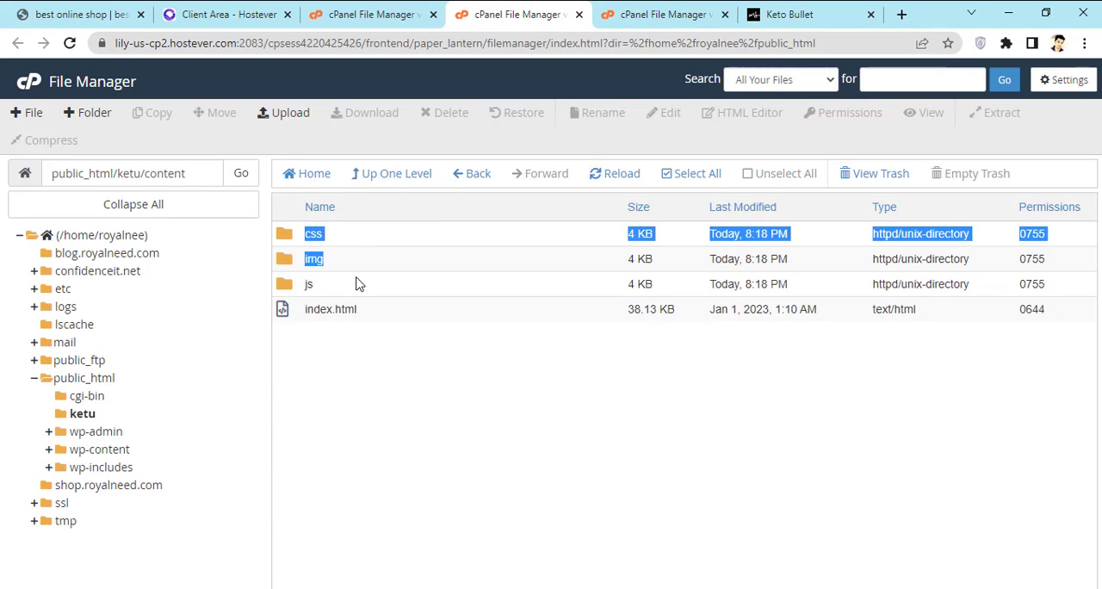
Step: Move the css, img and js folders and index.html from the content folder up to /public_html/ketu
click(350, 240)
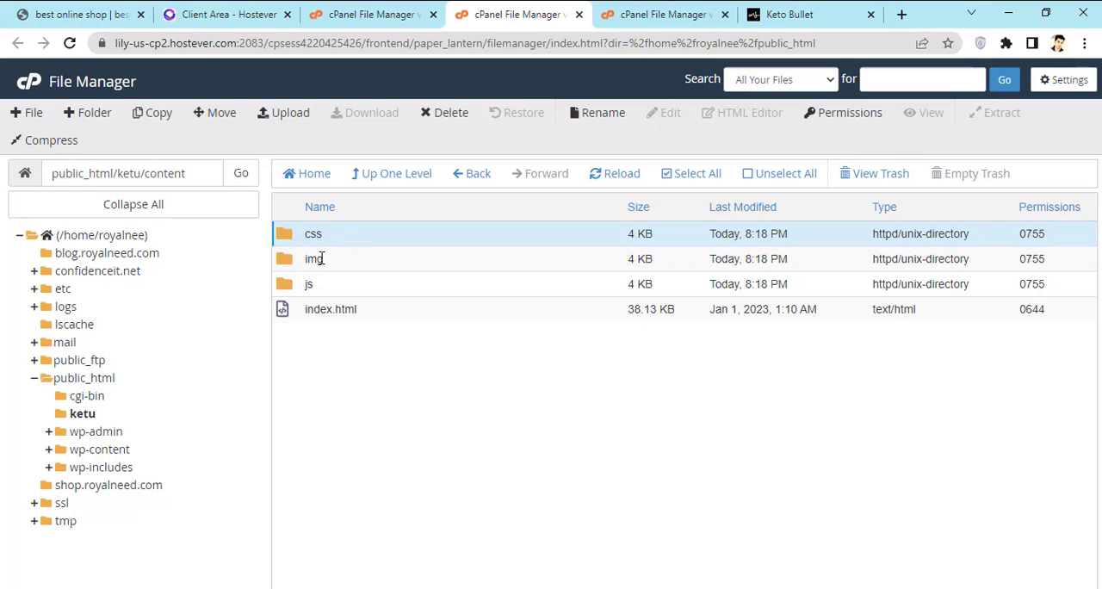
ctrl+click(319, 257)
ctrl+click(322, 291)
ctrl+click(324, 307)
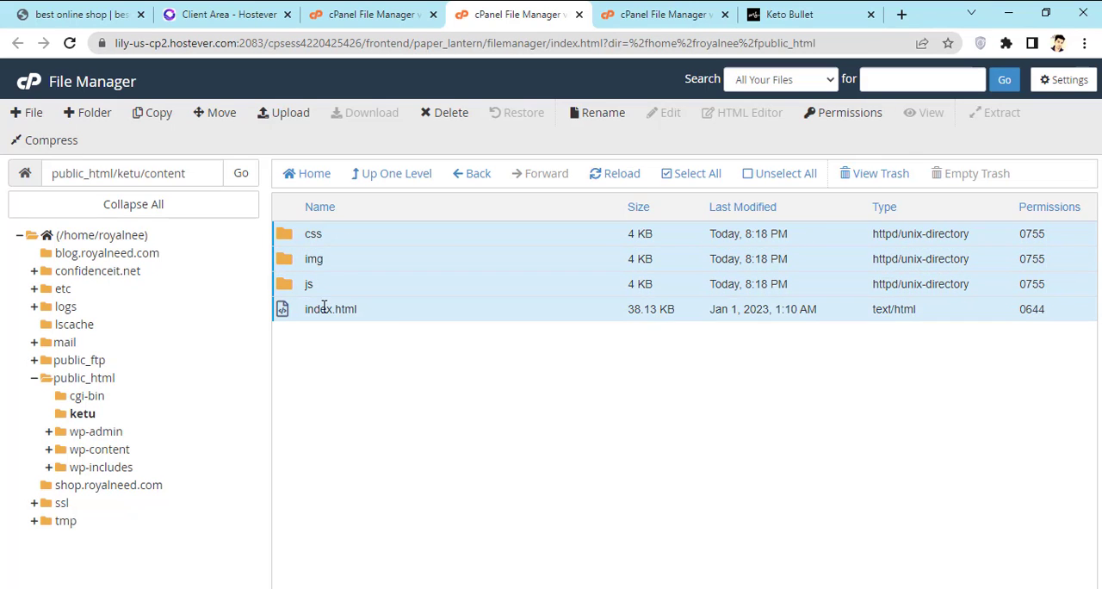
right_click(384, 294)
click(470, 306)
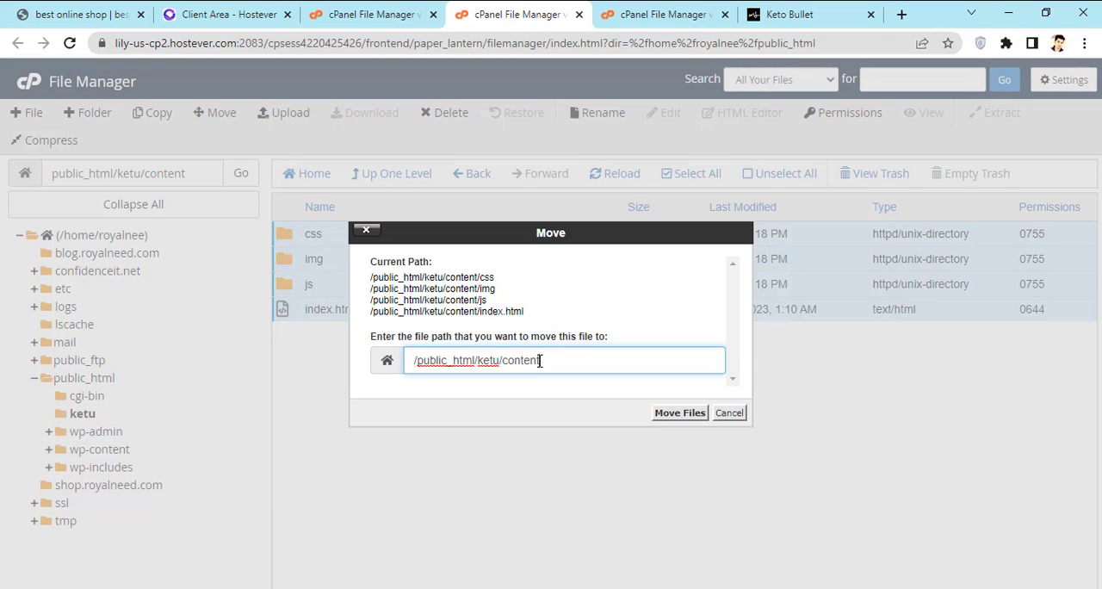
drag(540, 359, 513, 362)
key(BackSpace)
click(664, 415)
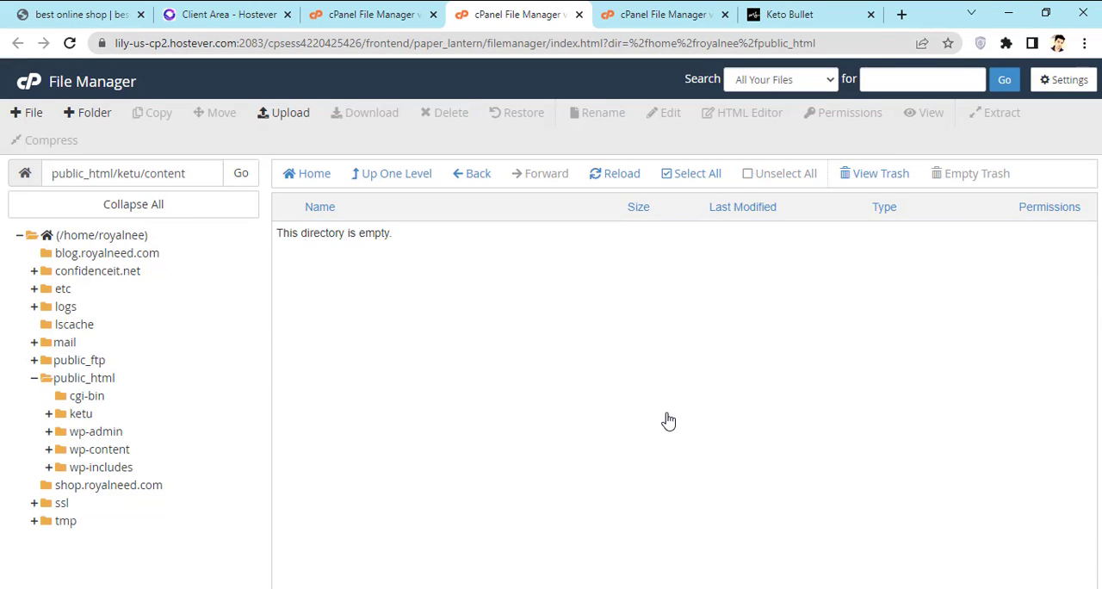
Step: Go back to the ketu folder and move the emptied content folder to the trash
click(82, 416)
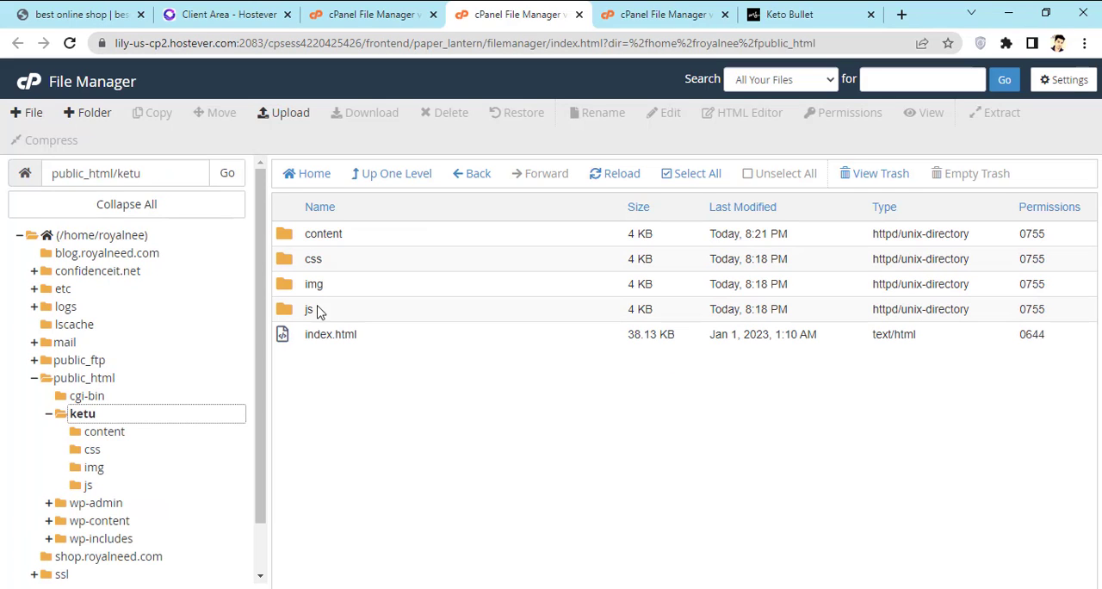
click(340, 235)
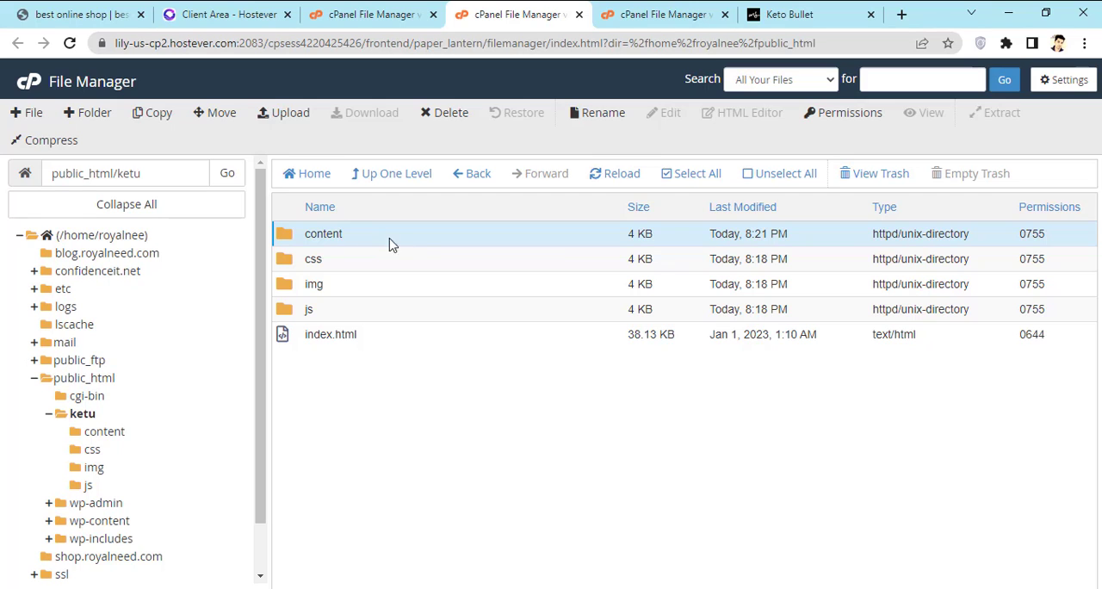
click(448, 115)
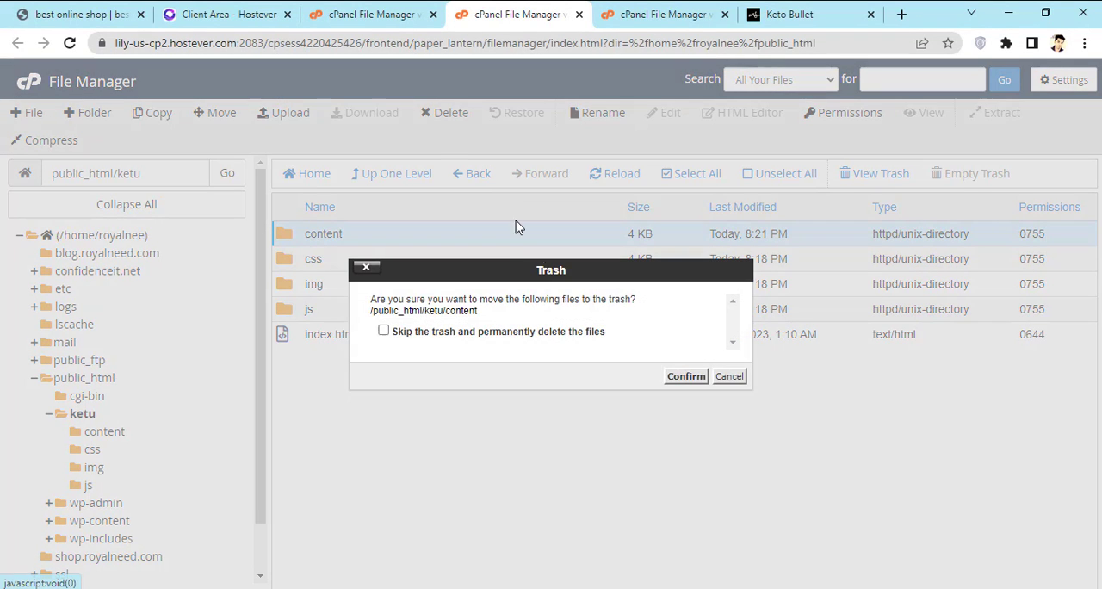
click(685, 376)
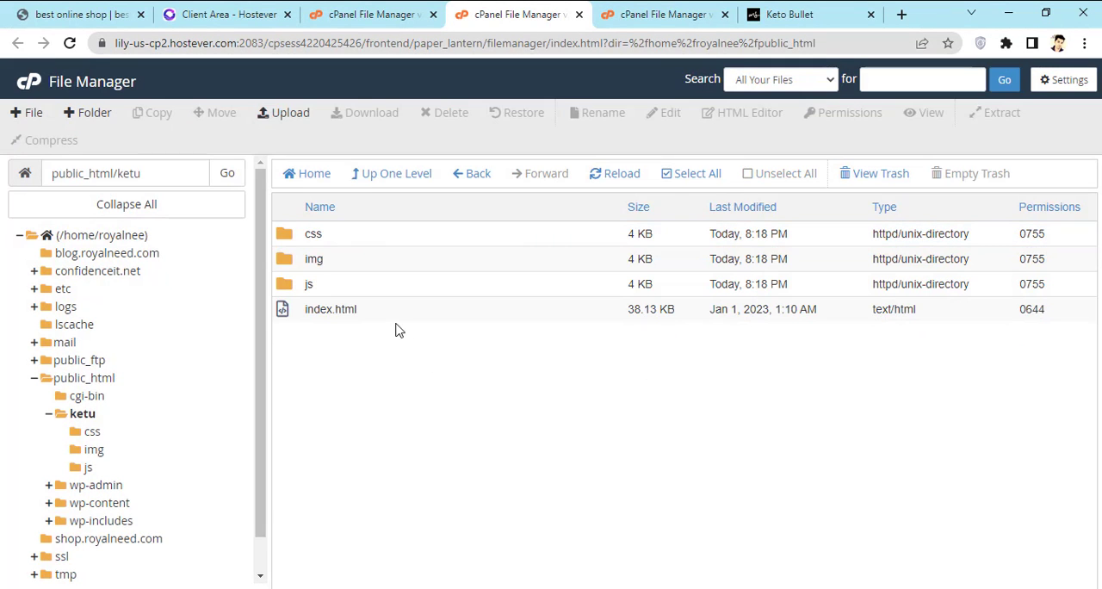
click(746, 15)
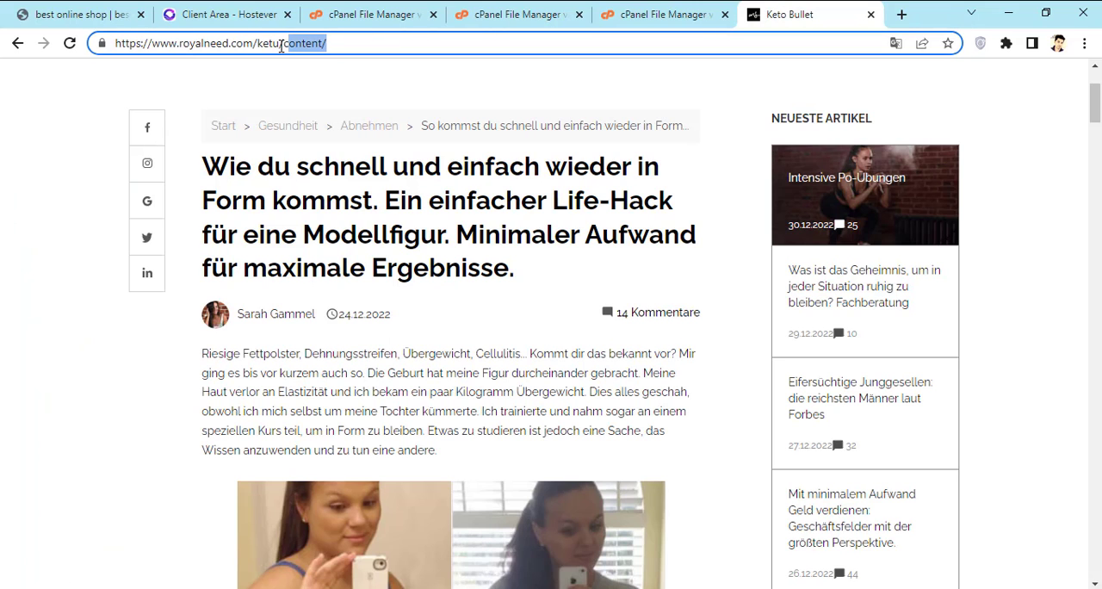
drag(280, 41, 334, 42)
key(BackSpace)
key(Return)
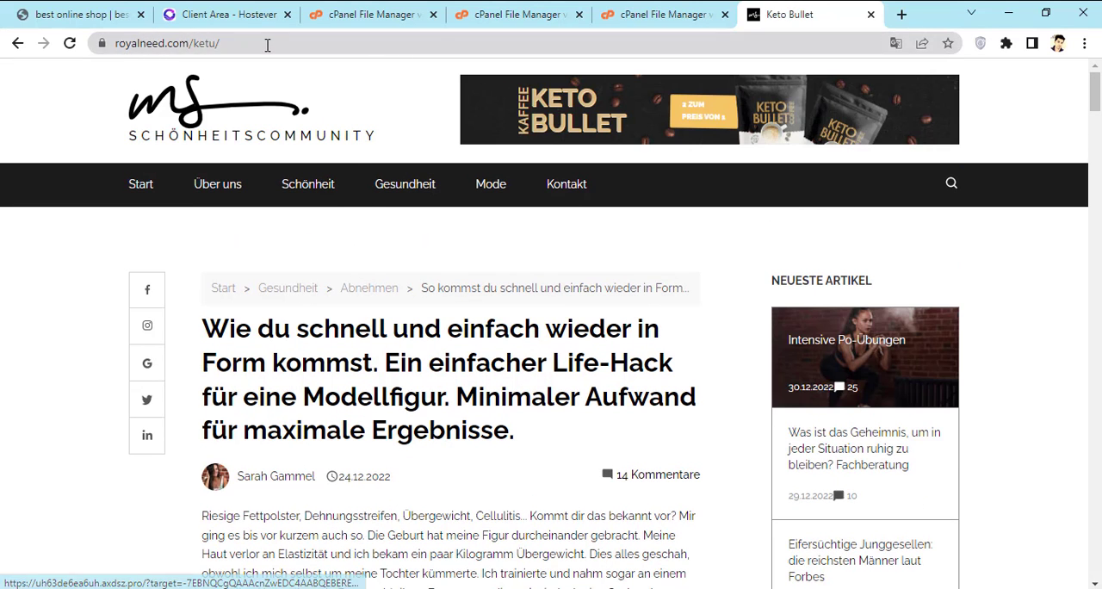
click(275, 42)
click(279, 42)
key(BackSpace)
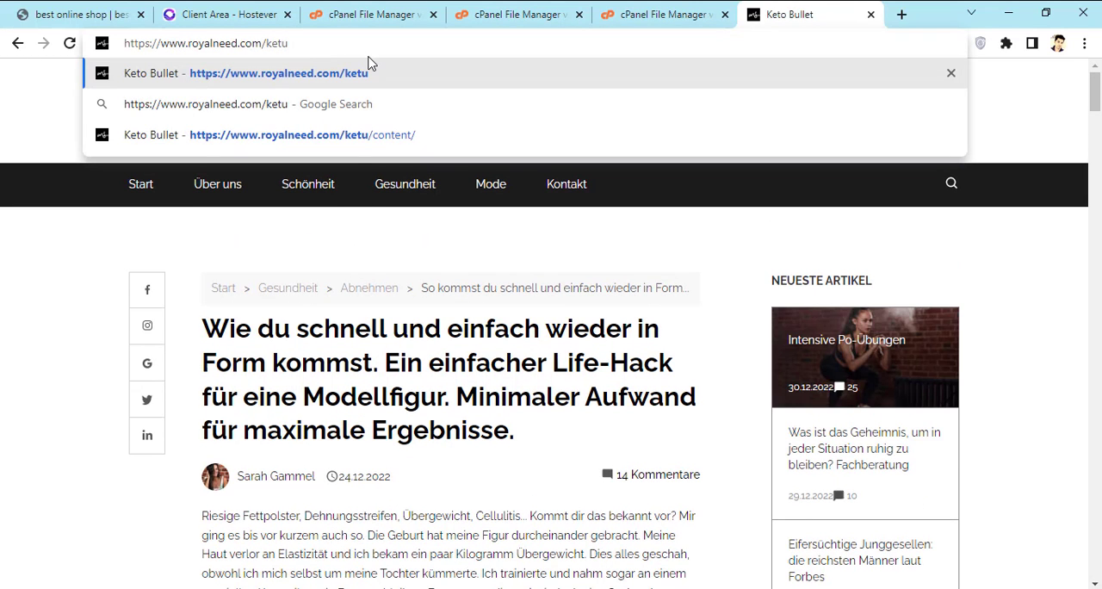
key(Return)
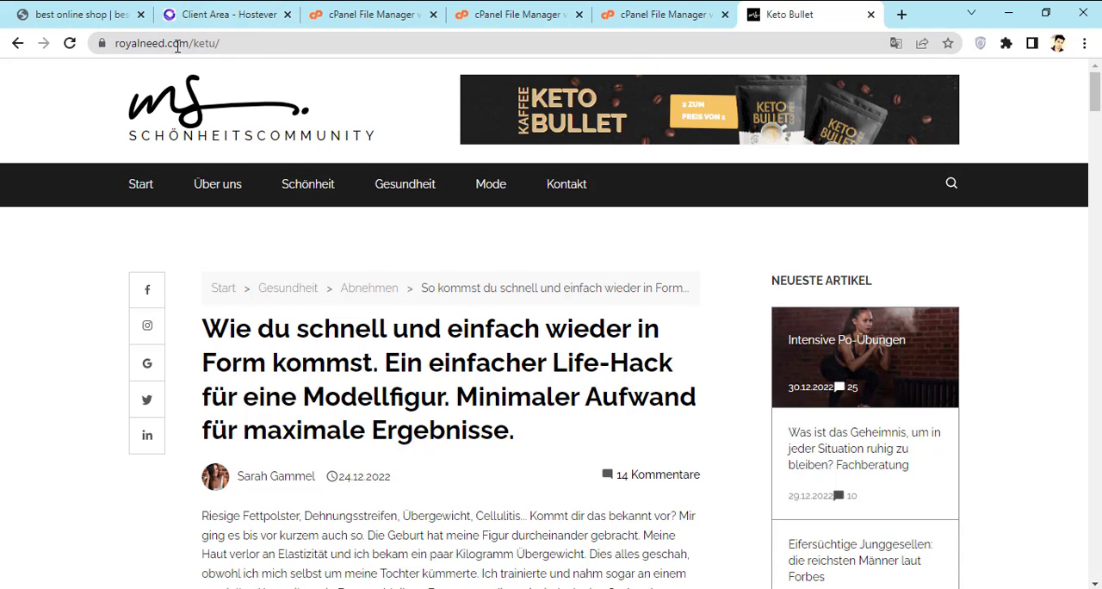
Step: Look through the prelanding at royalneed.com/ketu from its header down to the footer
scroll(474, 361, down, 8)
scroll(474, 361, down, 15)
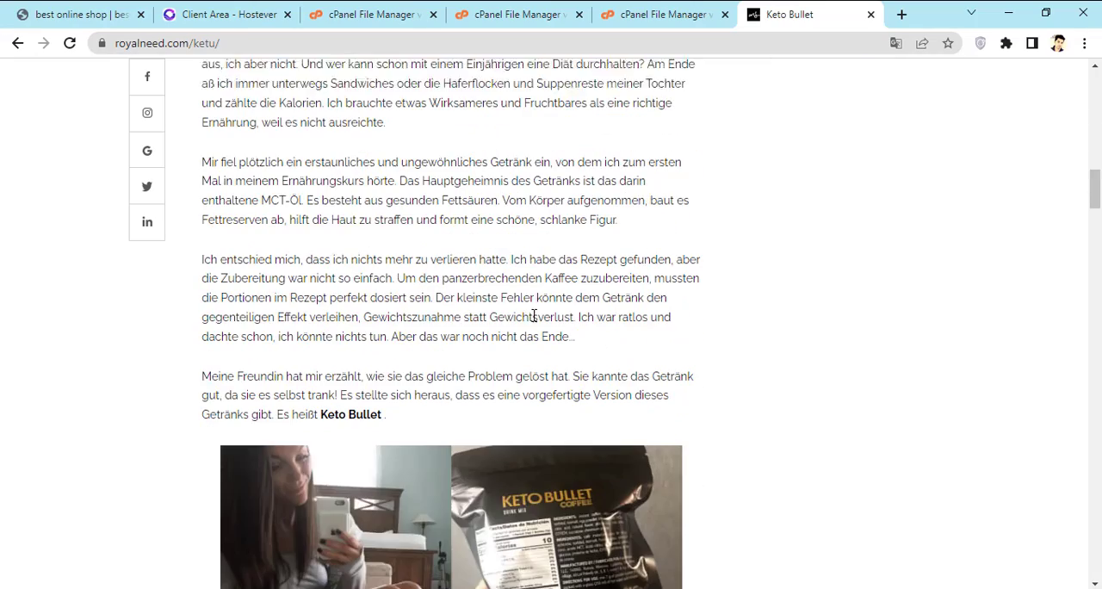
scroll(572, 293, down, 20)
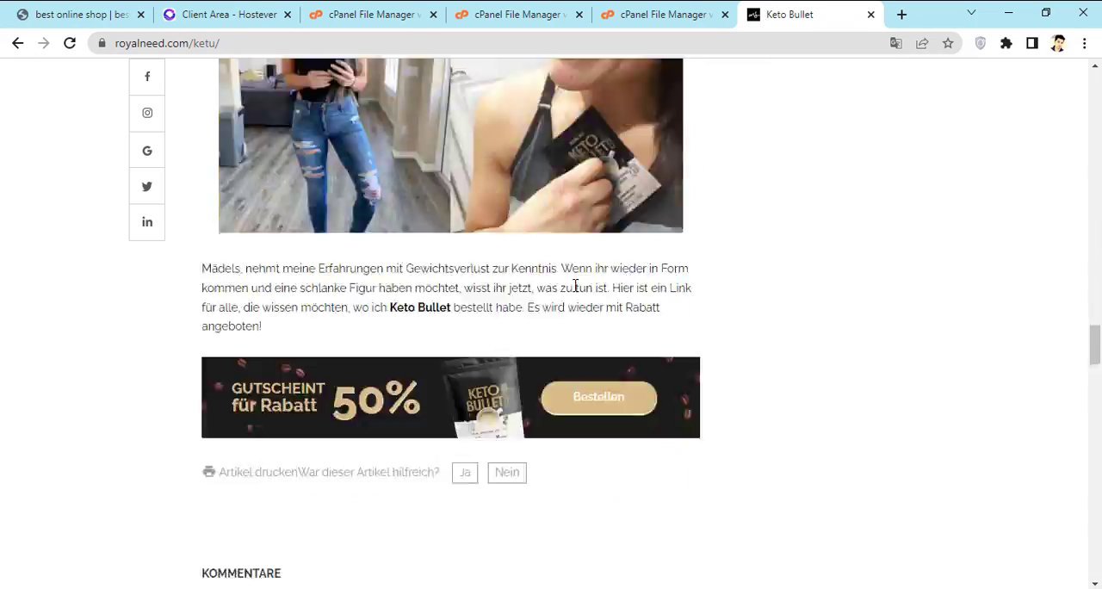
scroll(581, 301, down, 5)
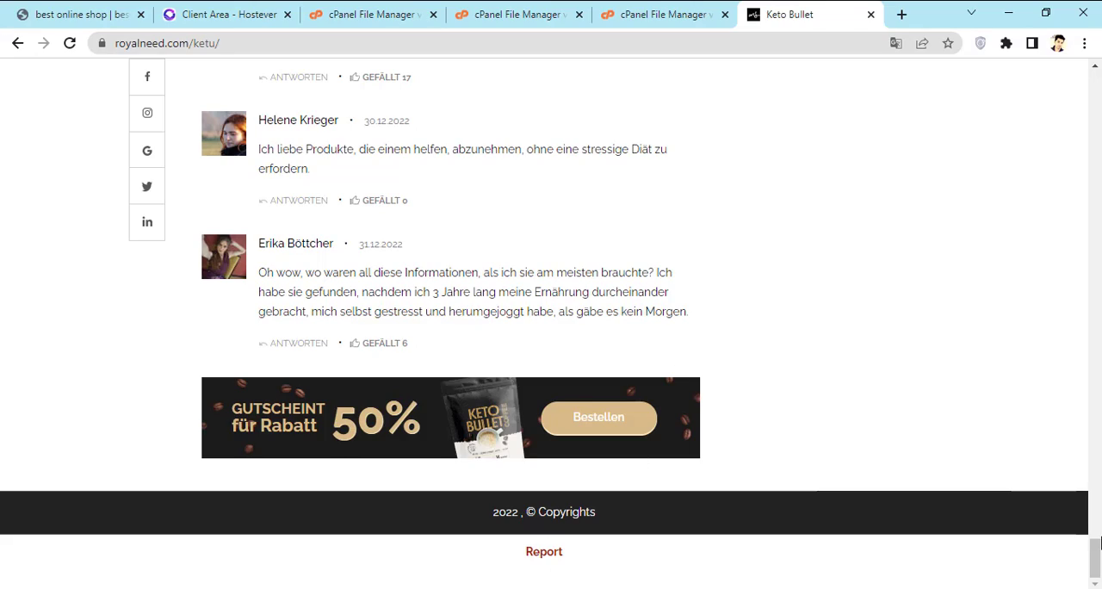
drag(1095, 558, 1097, 67)
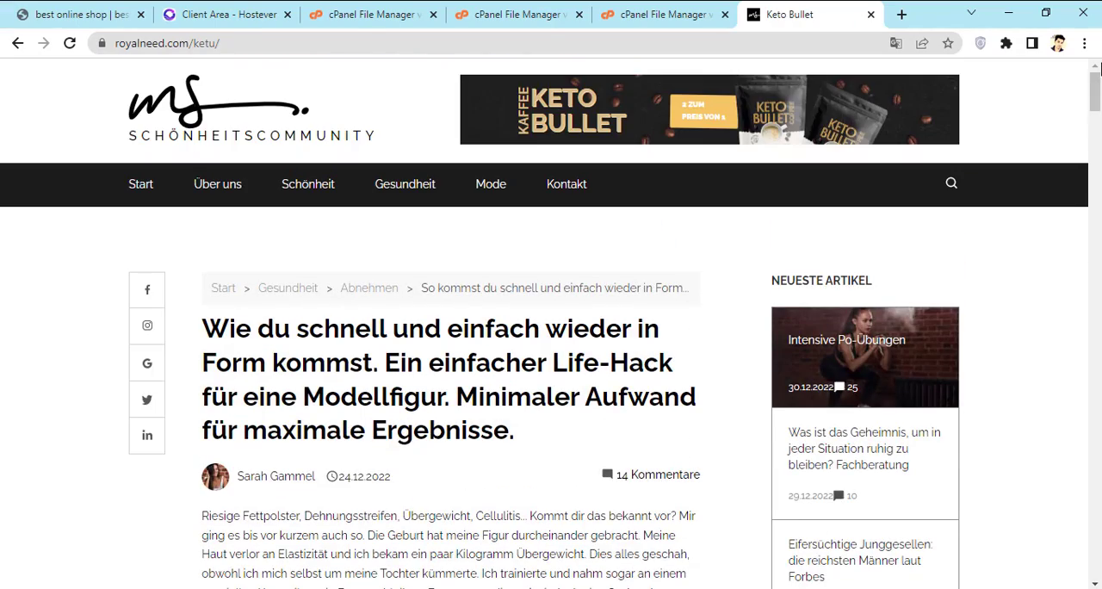
Step: Test the Keto Bullet text link in the article, dismiss the offer page's notification request and return to the prelanding
scroll(470, 271, down, 1)
scroll(648, 390, down, 8)
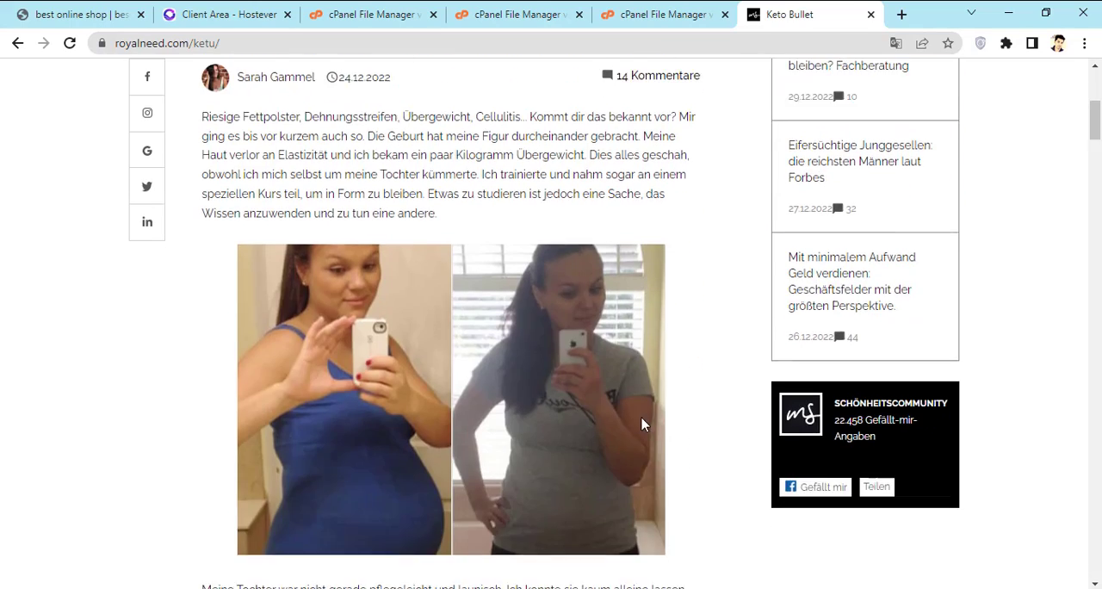
scroll(406, 315, down, 10)
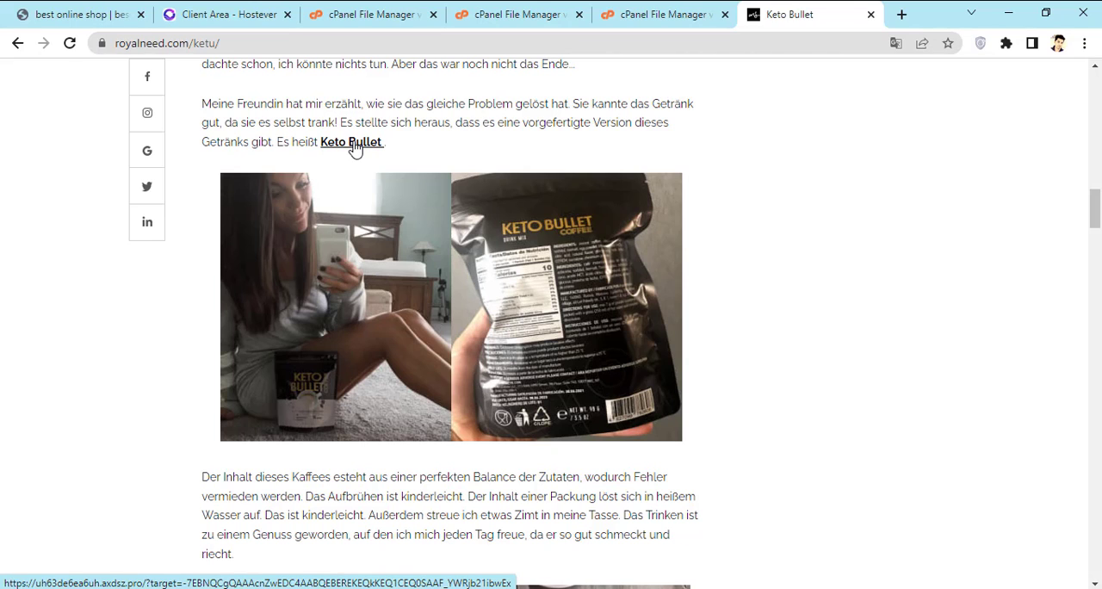
click(354, 148)
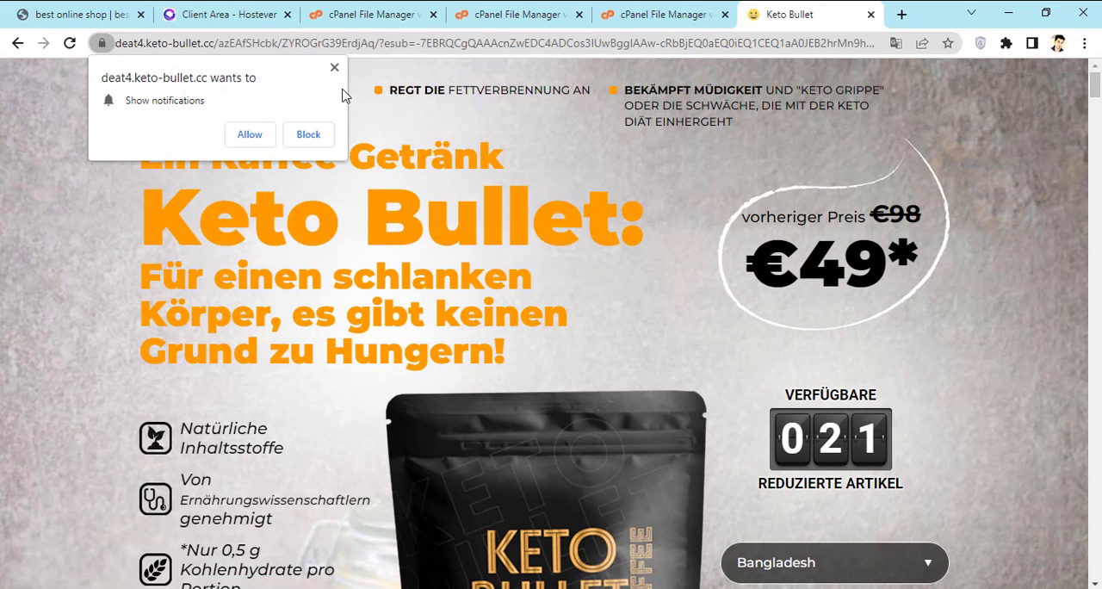
click(334, 67)
click(17, 43)
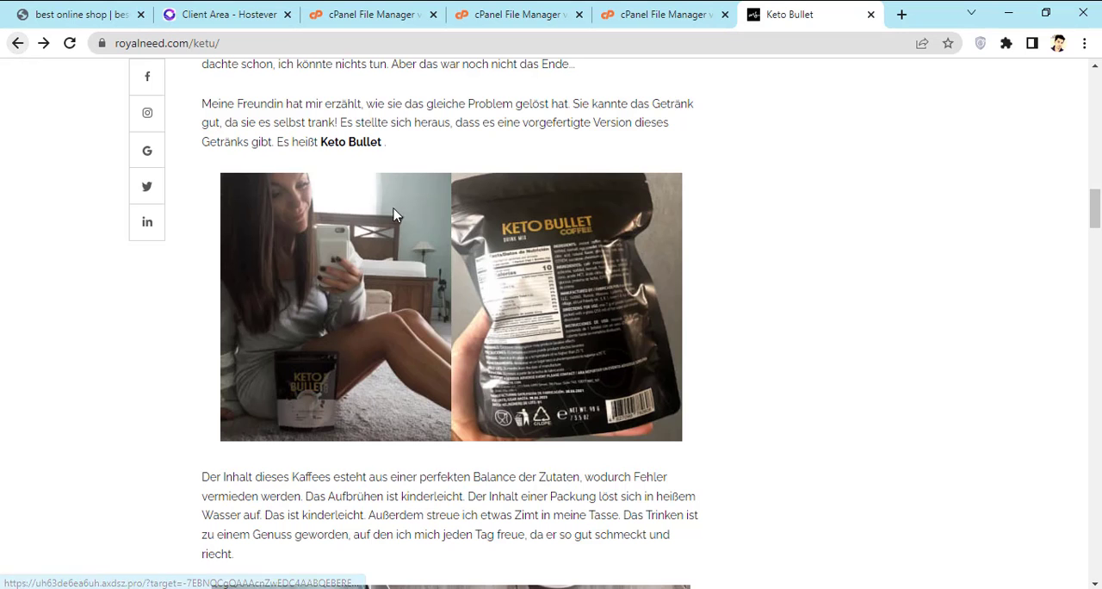
Step: Check the remaining links down the prelanding, test the Bestellen link in the 50% banner above the footer and return
scroll(394, 214, down, 8)
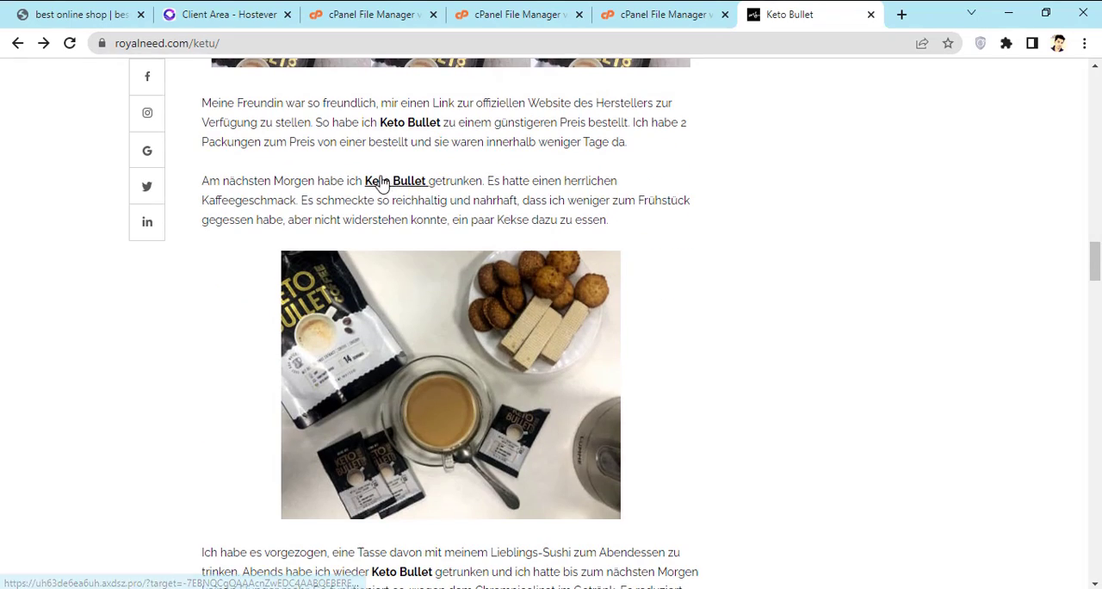
scroll(408, 182, down, 4)
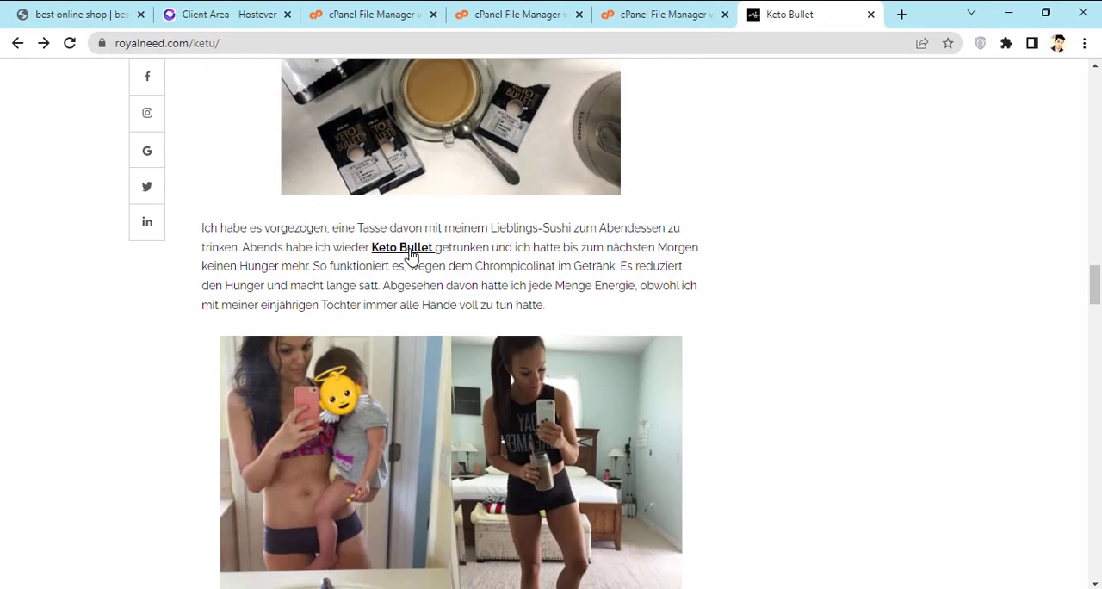
scroll(411, 254, down, 20)
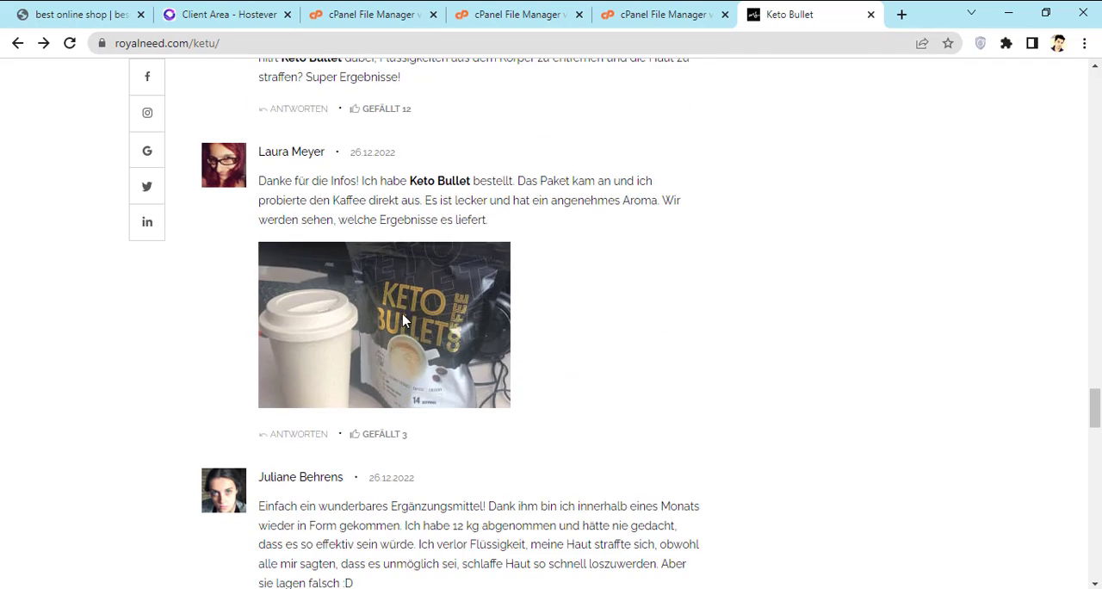
scroll(533, 330, down, 8)
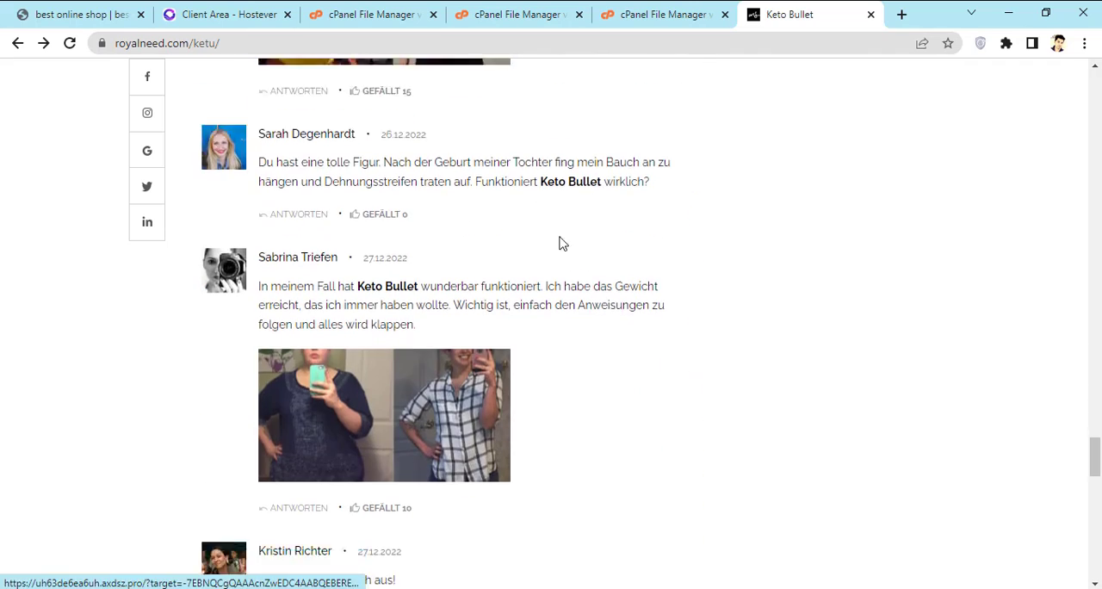
scroll(558, 244, down, 18)
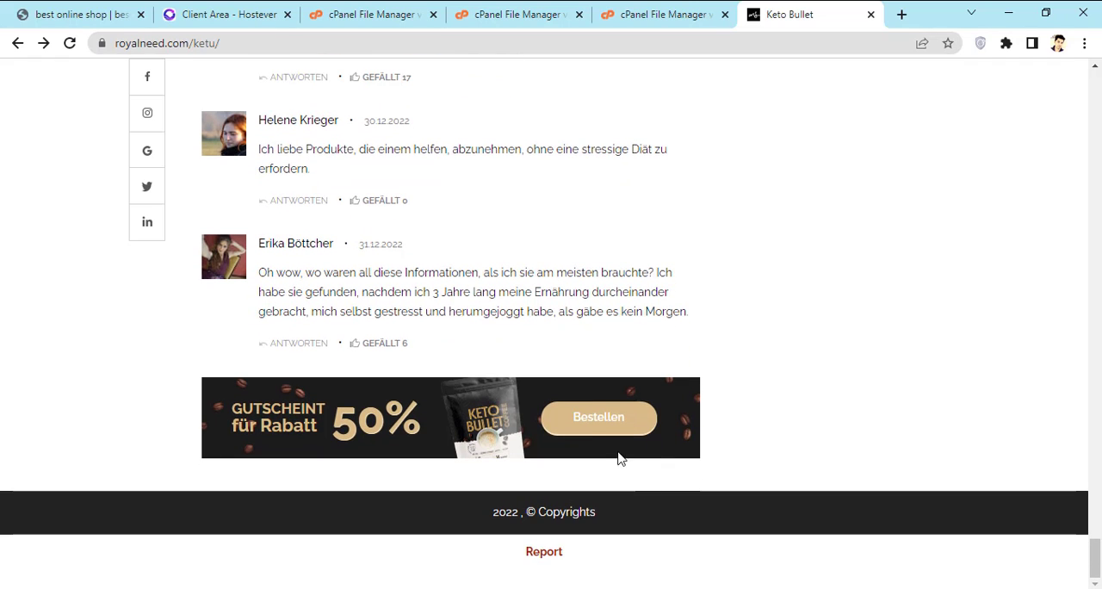
click(593, 427)
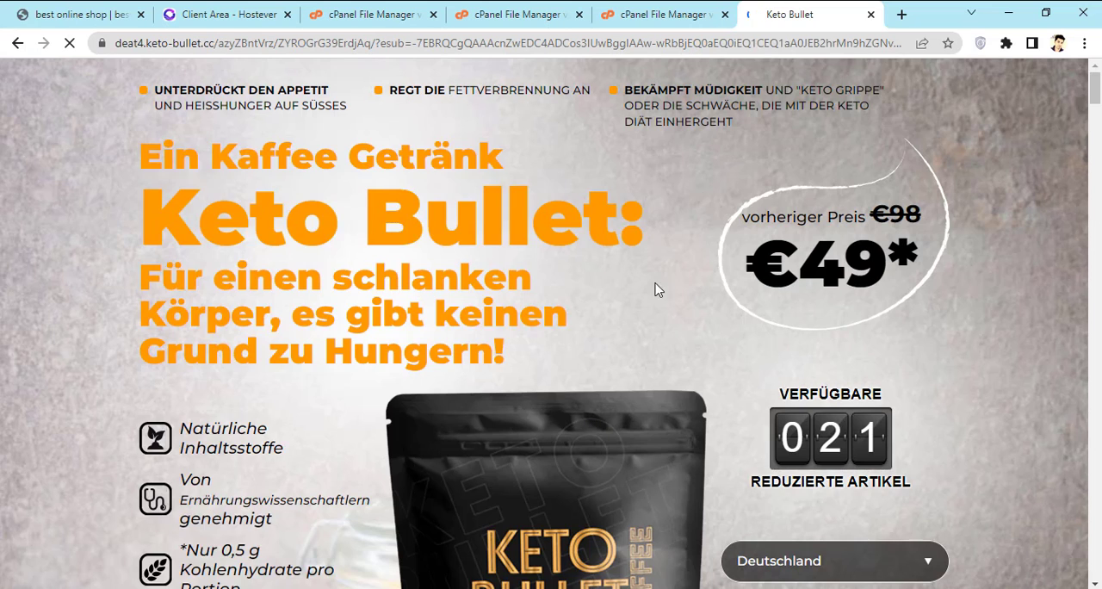
click(18, 43)
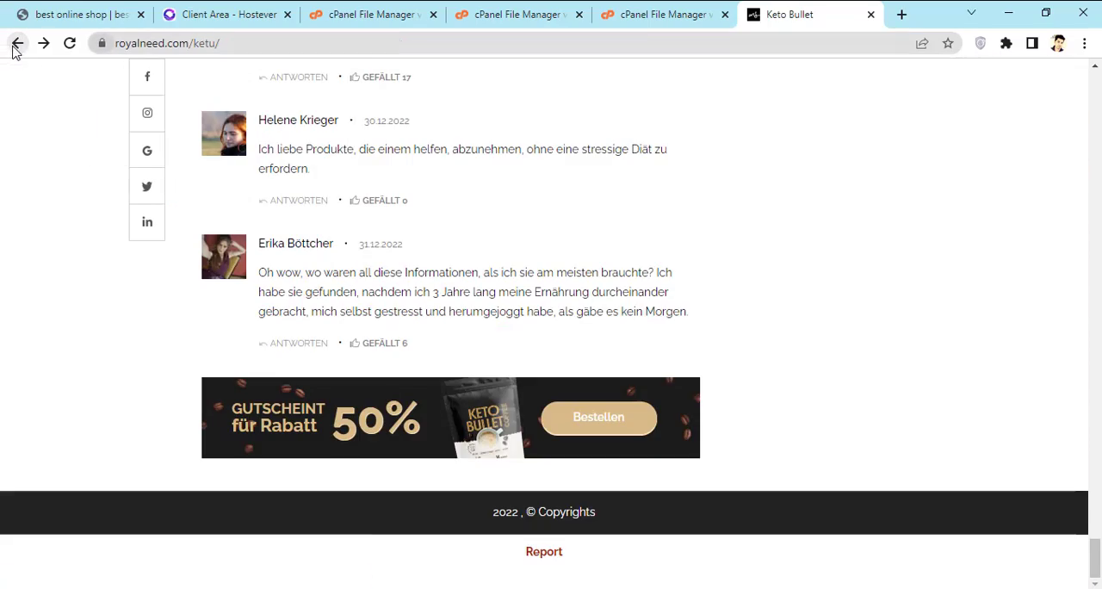
scroll(454, 161, up, 20)
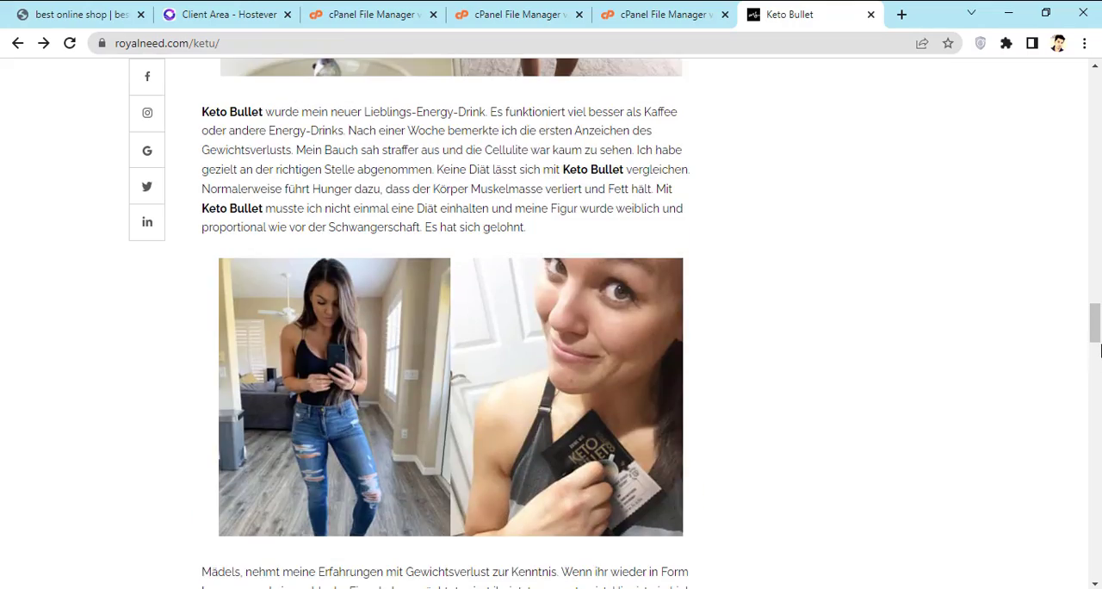
drag(1099, 350, 1098, 103)
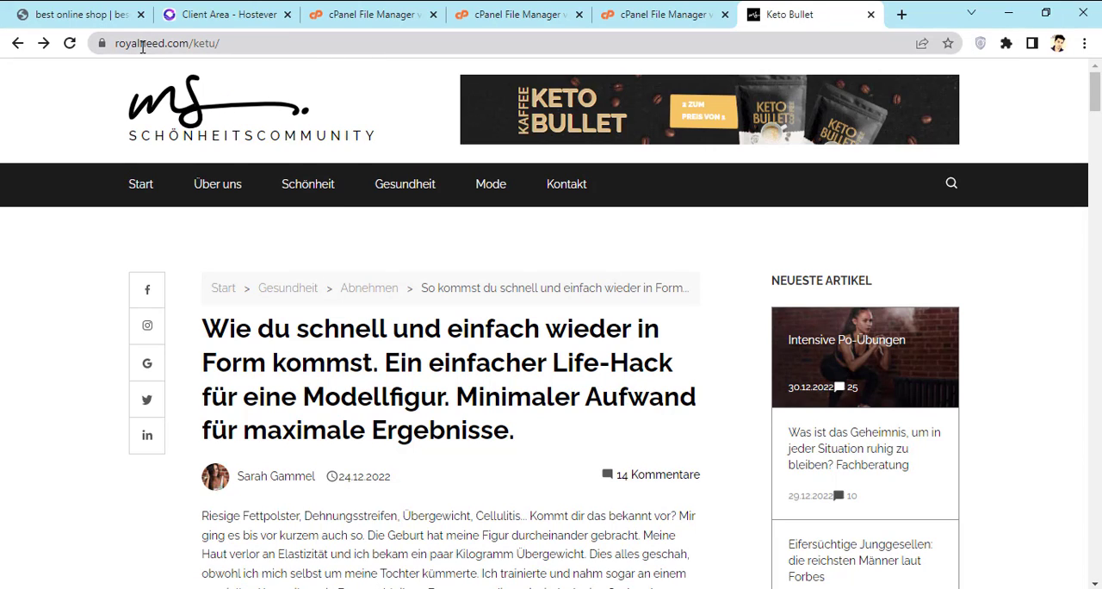
drag(284, 43, 110, 49)
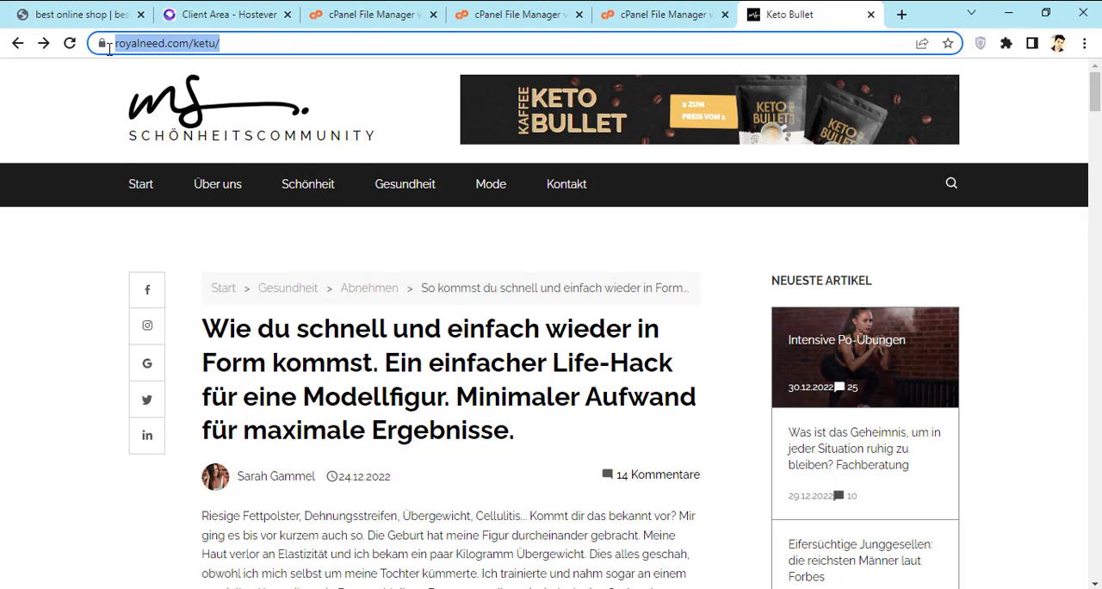
right_click(169, 53)
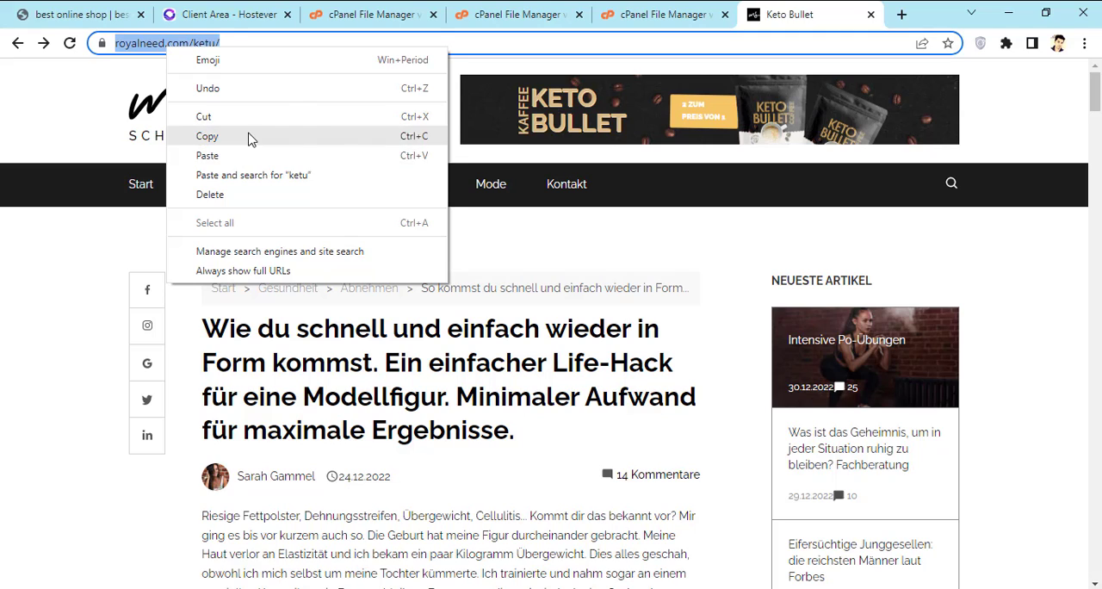
click(247, 137)
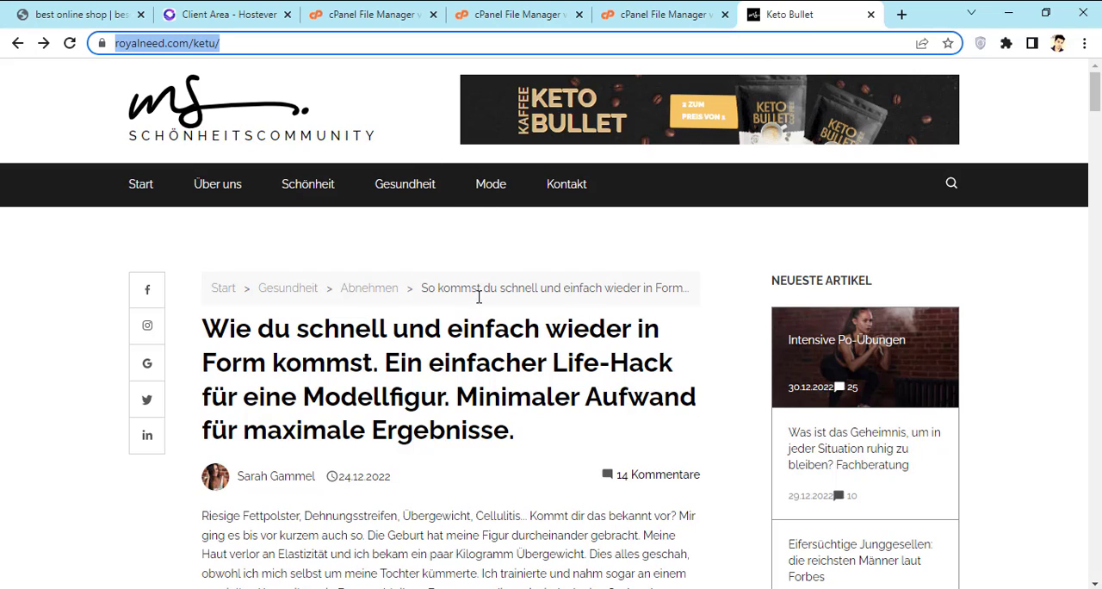
click(128, 47)
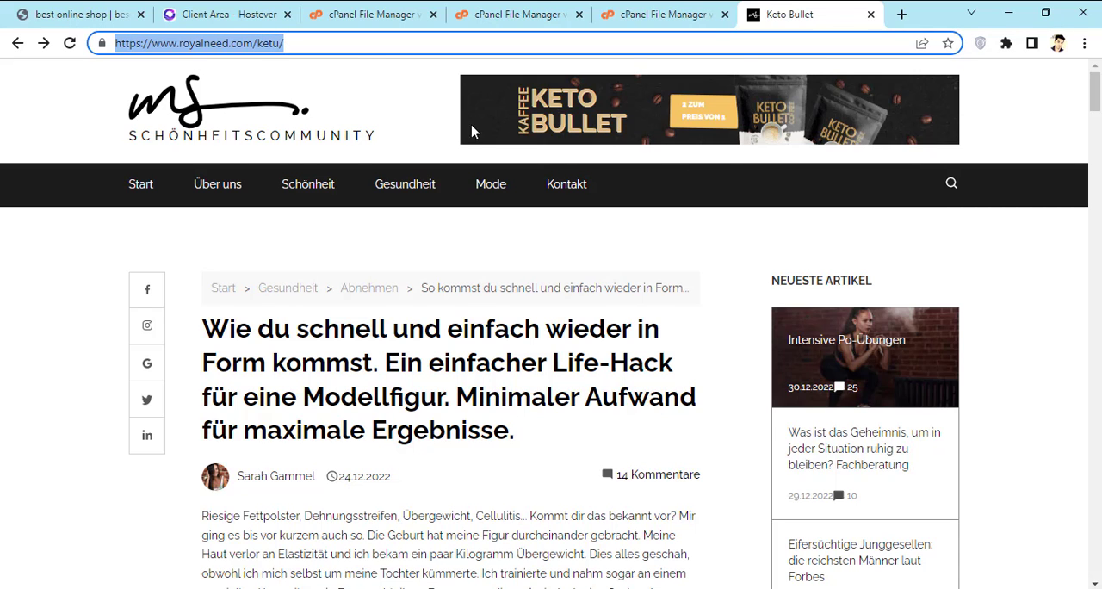
scroll(516, 233, down, 1)
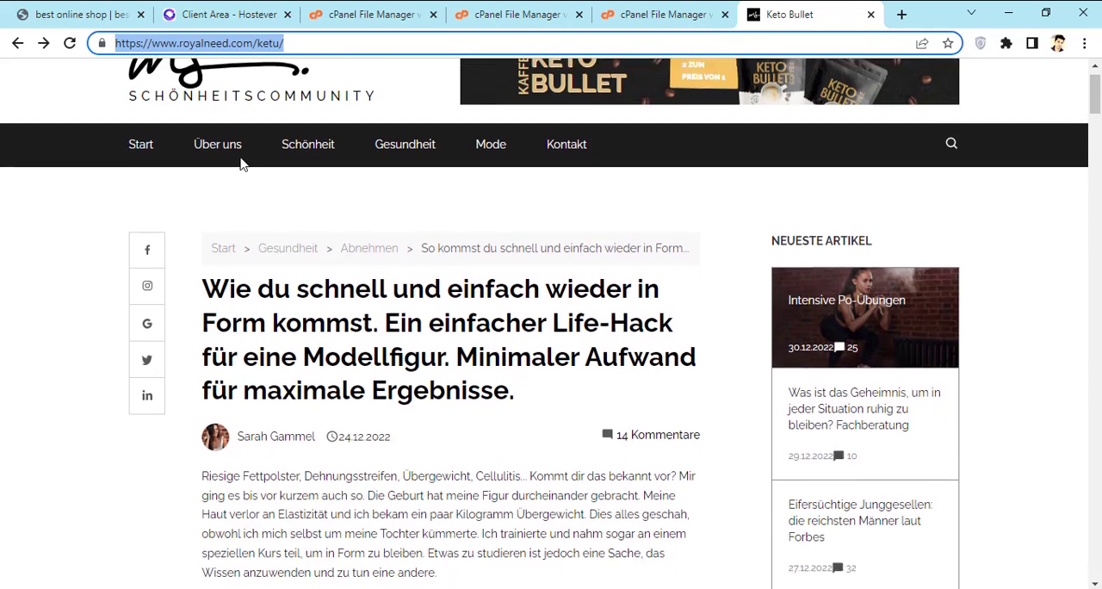
scroll(216, 141, up, 1)
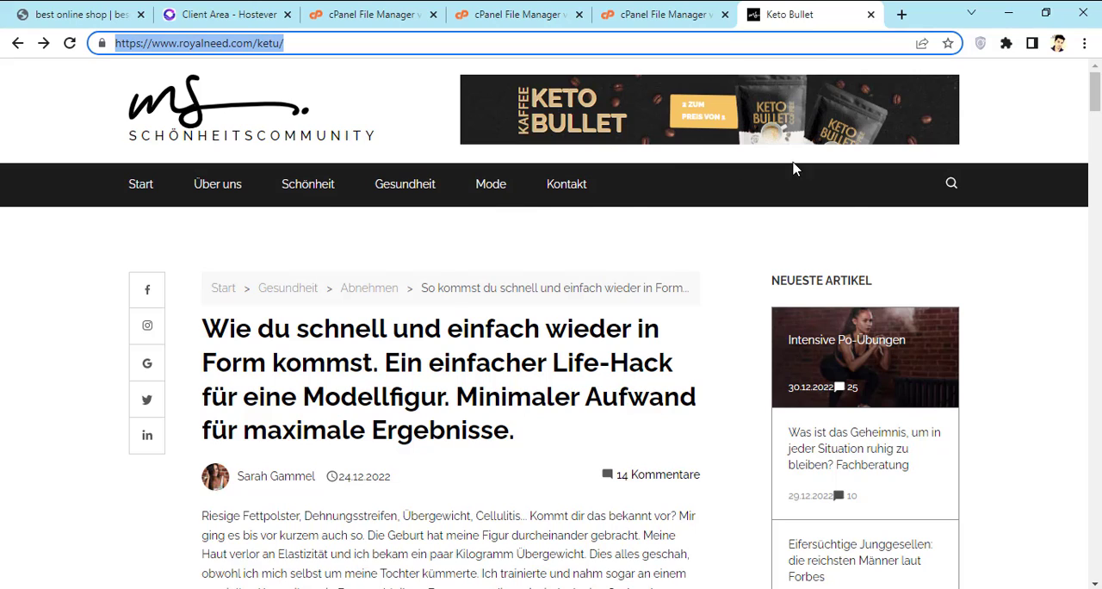
scroll(609, 340, down, 6)
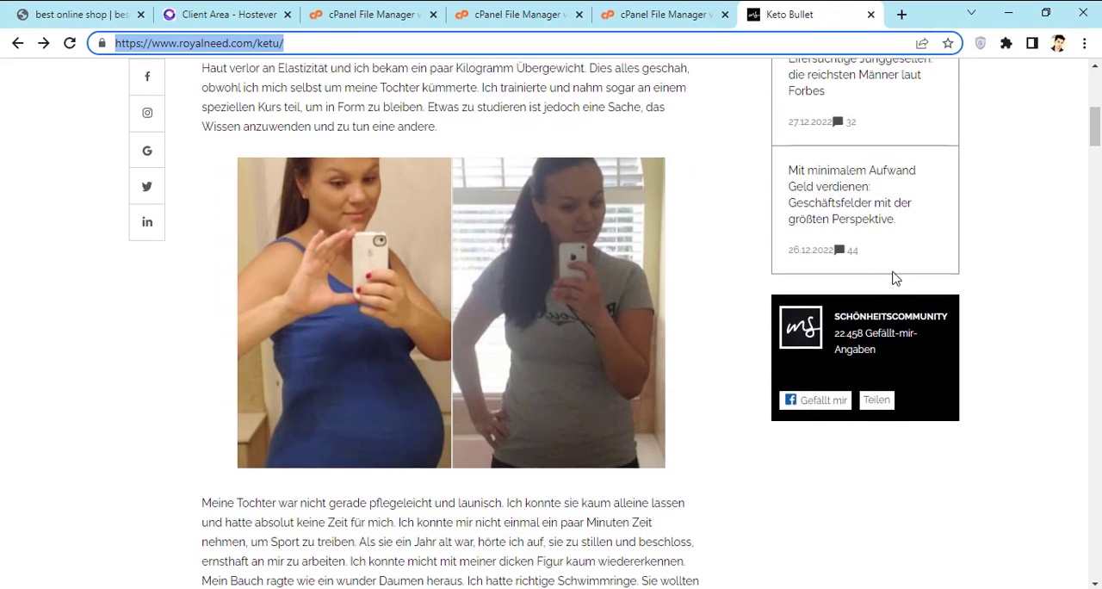
scroll(890, 275, up, 5)
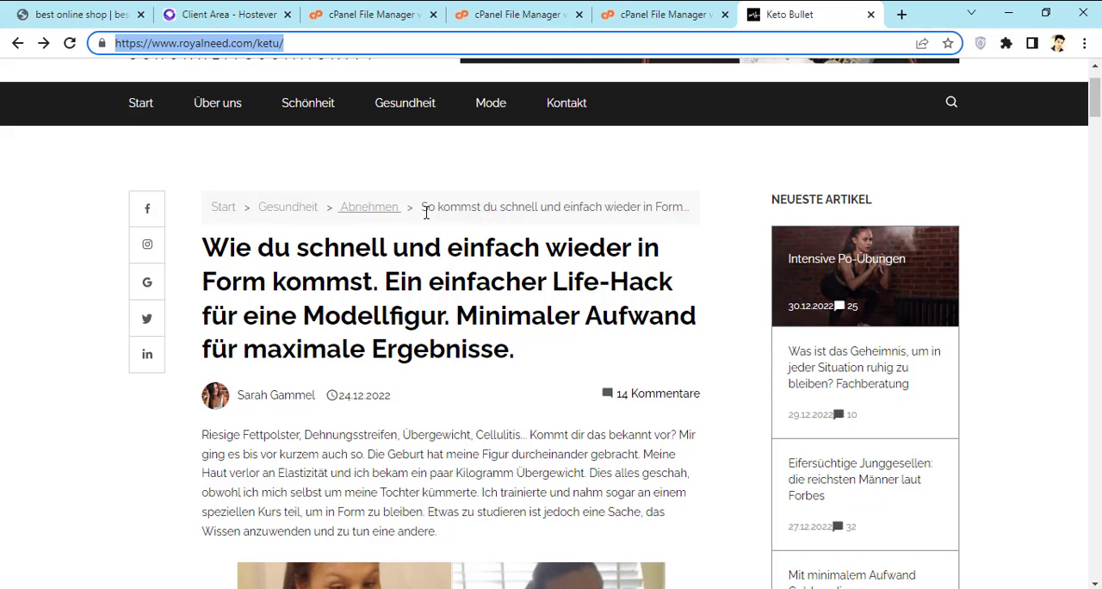
scroll(498, 222, down, 3)
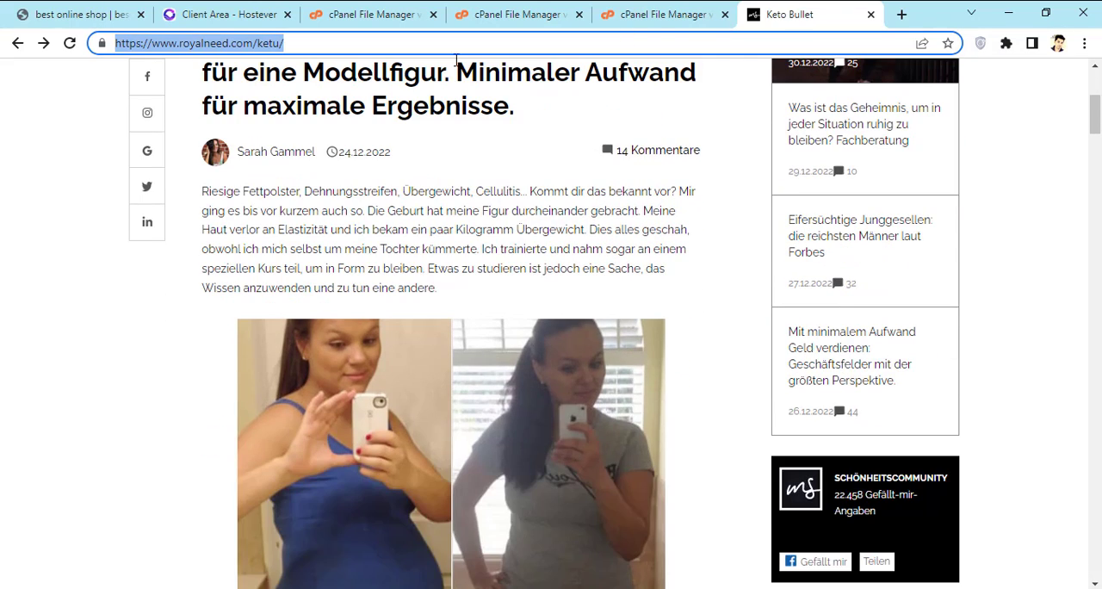
Step: Switch back to the cPanel File Manager showing the contents of the public_html/ketu folder
click(634, 19)
click(558, 21)
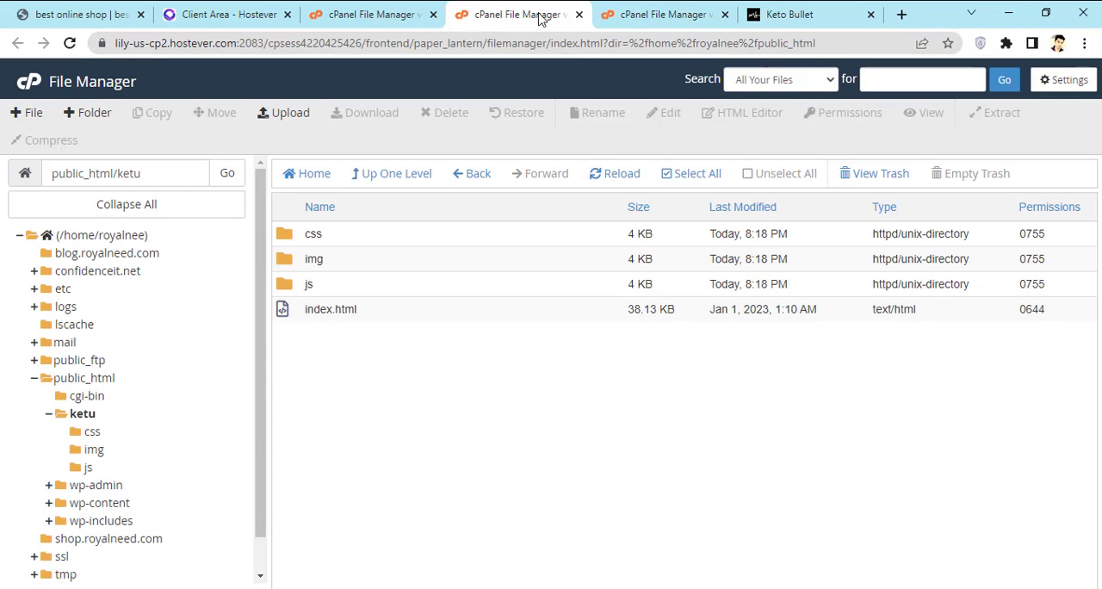